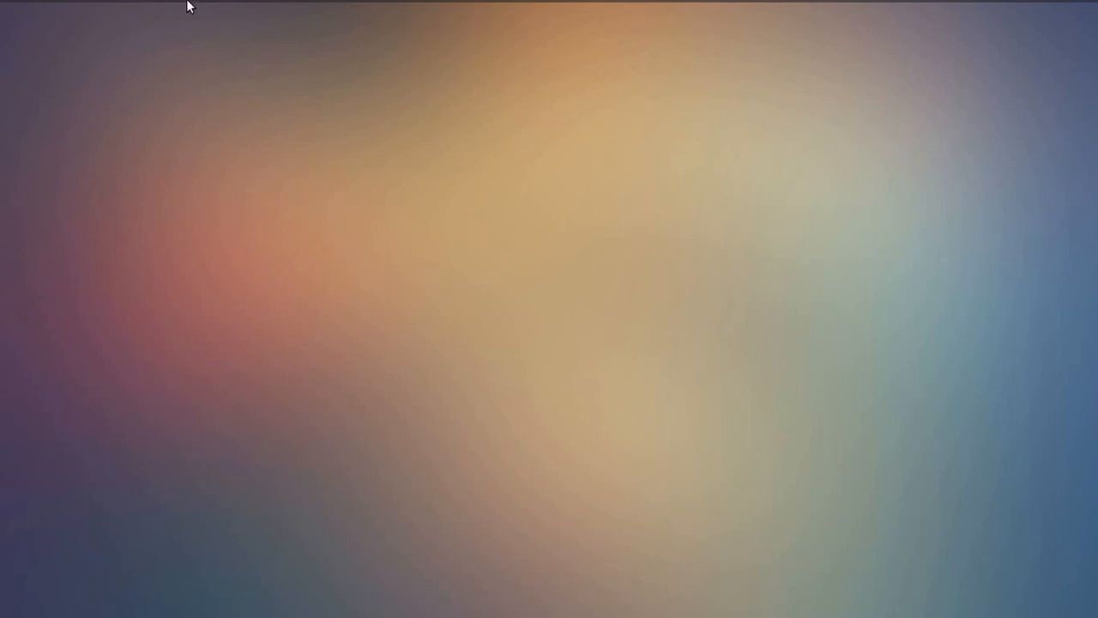
- Launch Qtractor, and start Carla alongside it
mouse_move(188, 2)
left_click(99, 12)
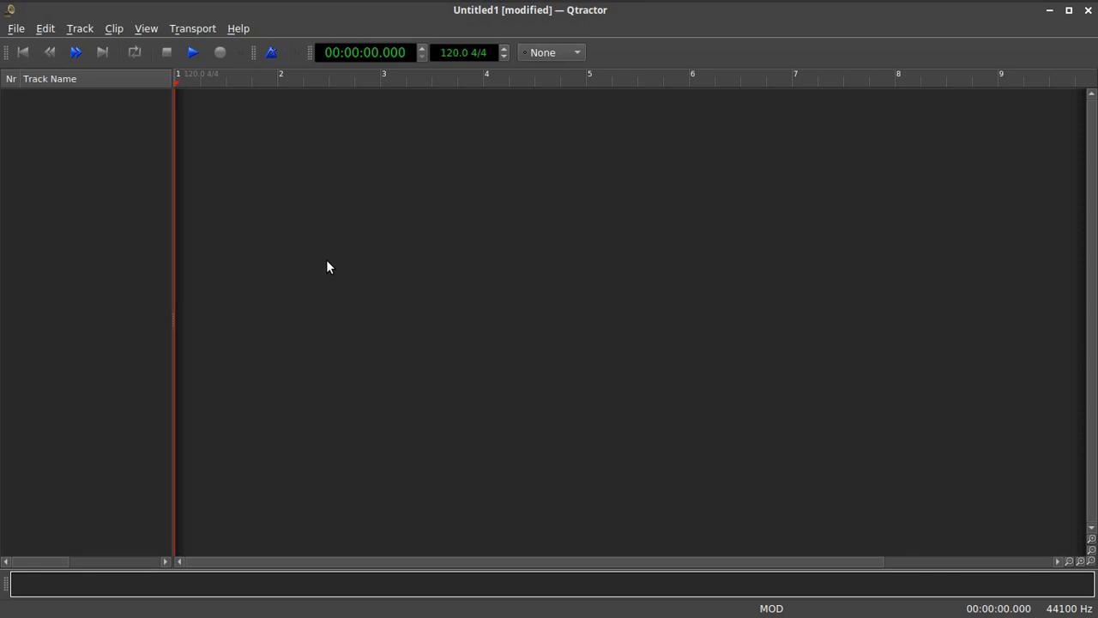
mouse_move(1, 1)
left_click(55, 15)
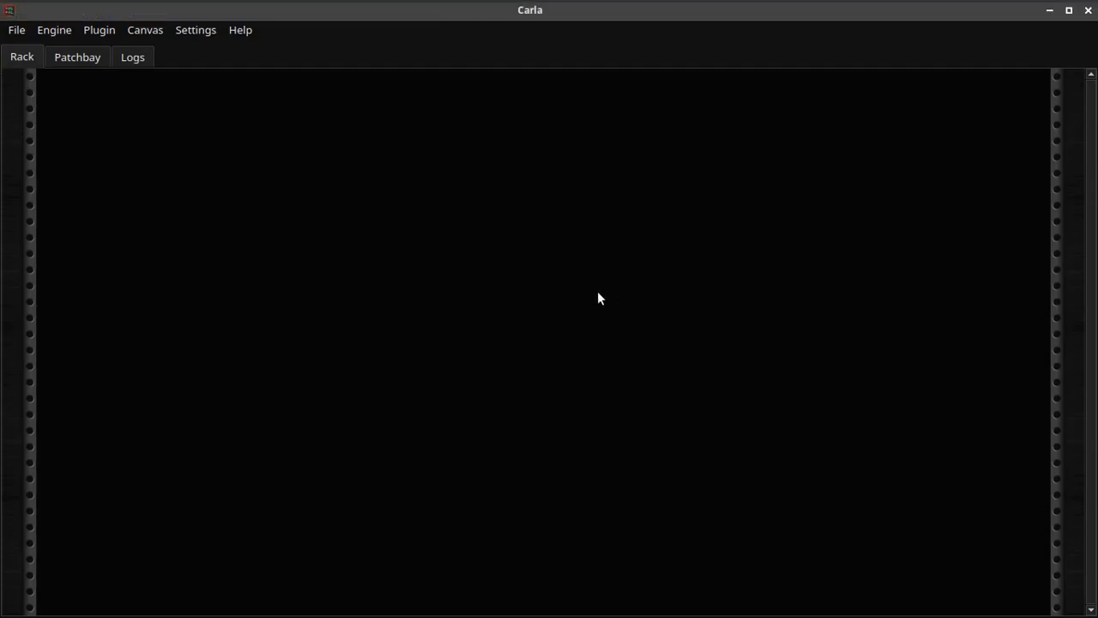
- Open the JACK Audio Connection Kit control window to check the server status, and minimize it
mouse_move(74, 4)
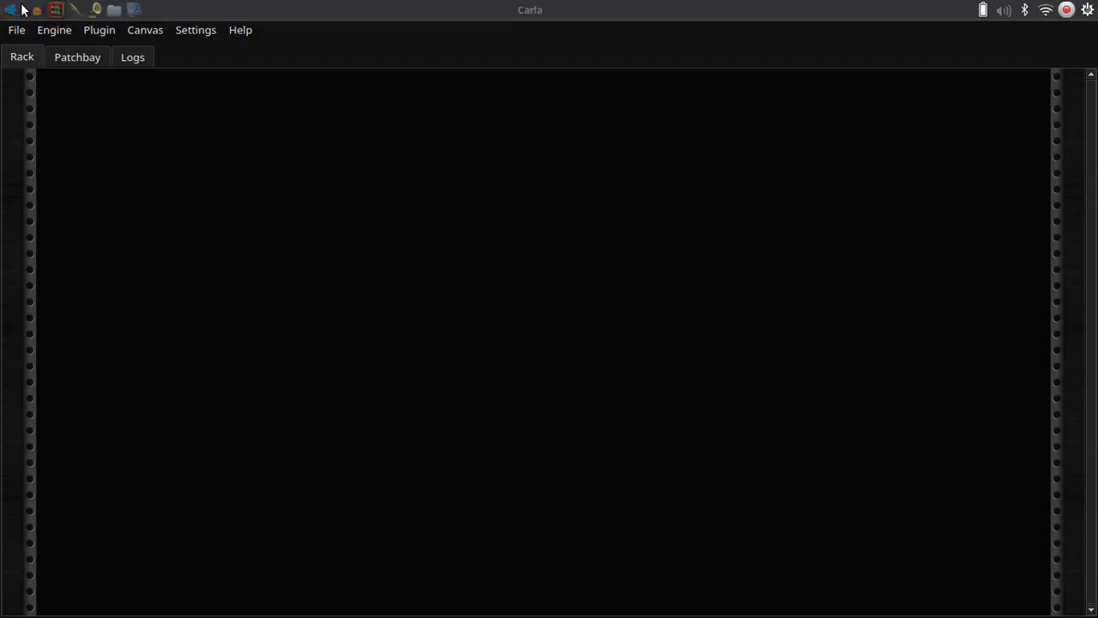
left_click(82, 10)
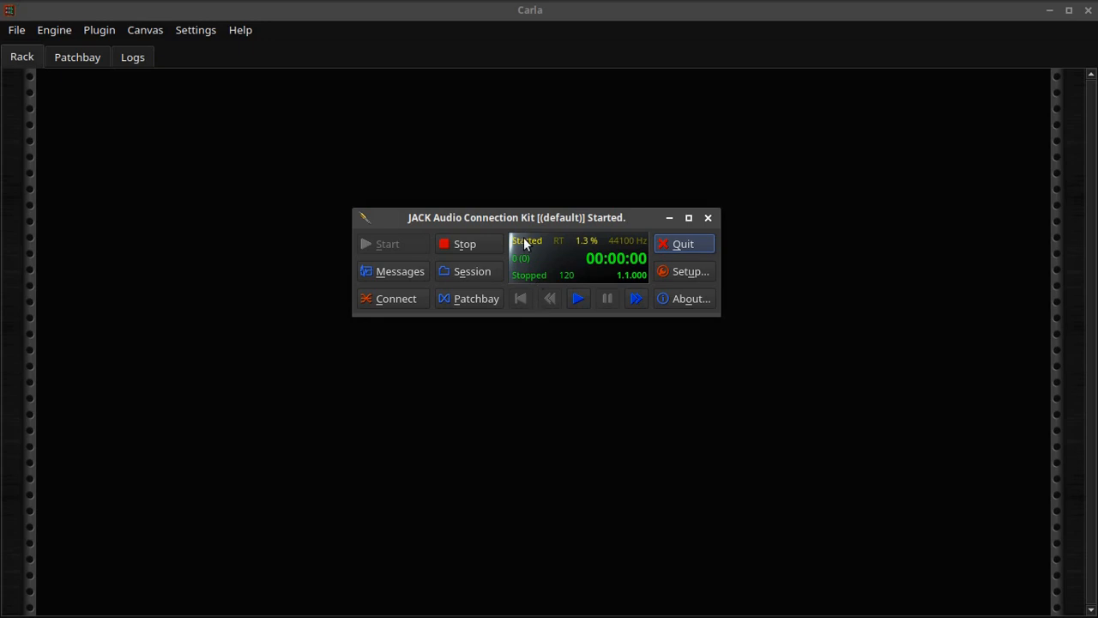
left_click_drag(534, 217, 506, 246)
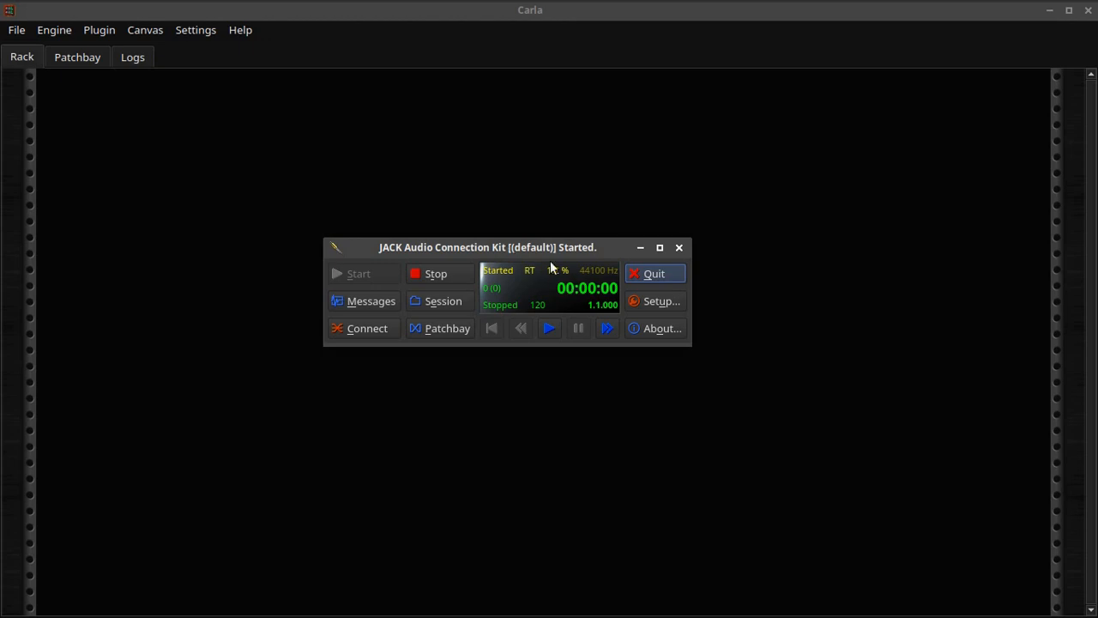
left_click_drag(538, 250, 534, 232)
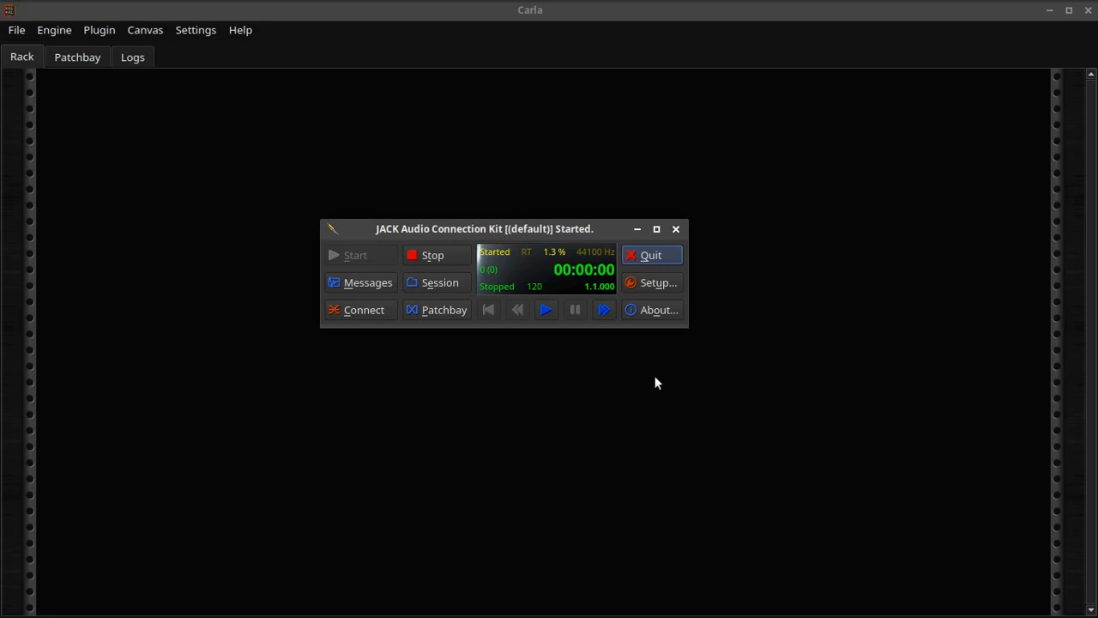
left_click(637, 229)
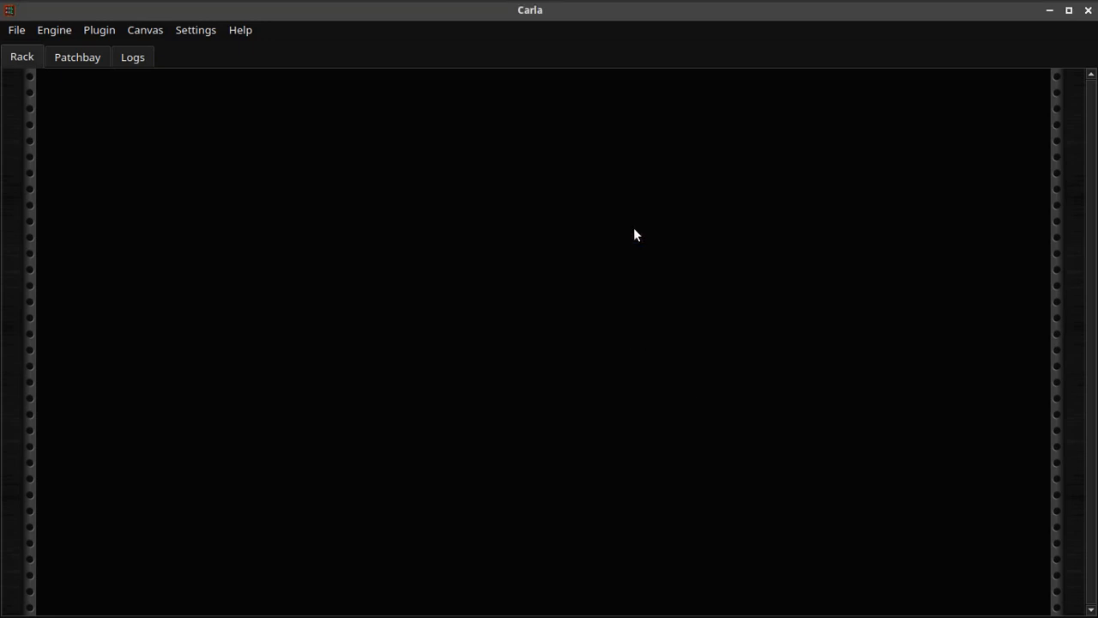
- Switch to Qtractor and start a new track named Piano with the type MIDI
left_click(1048, 10)
left_click(79, 28)
left_click(89, 44)
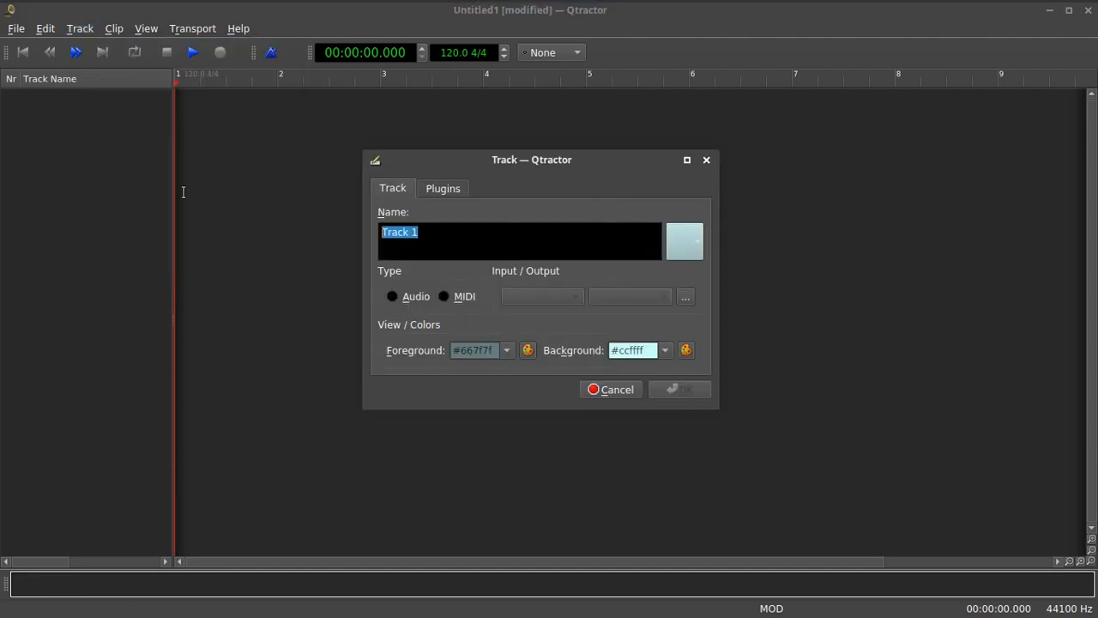
type("Piano")
left_click(443, 295)
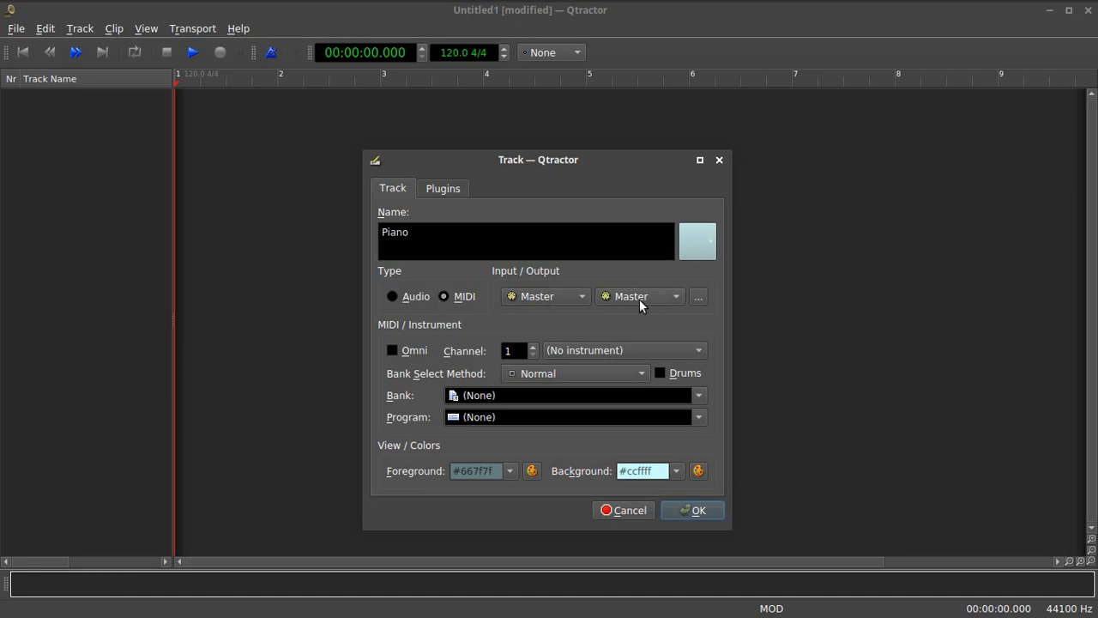
- Rename the Master MIDI bus to Carla1 in the bus settings
left_click(699, 298)
left_click_drag(574, 193, 525, 223)
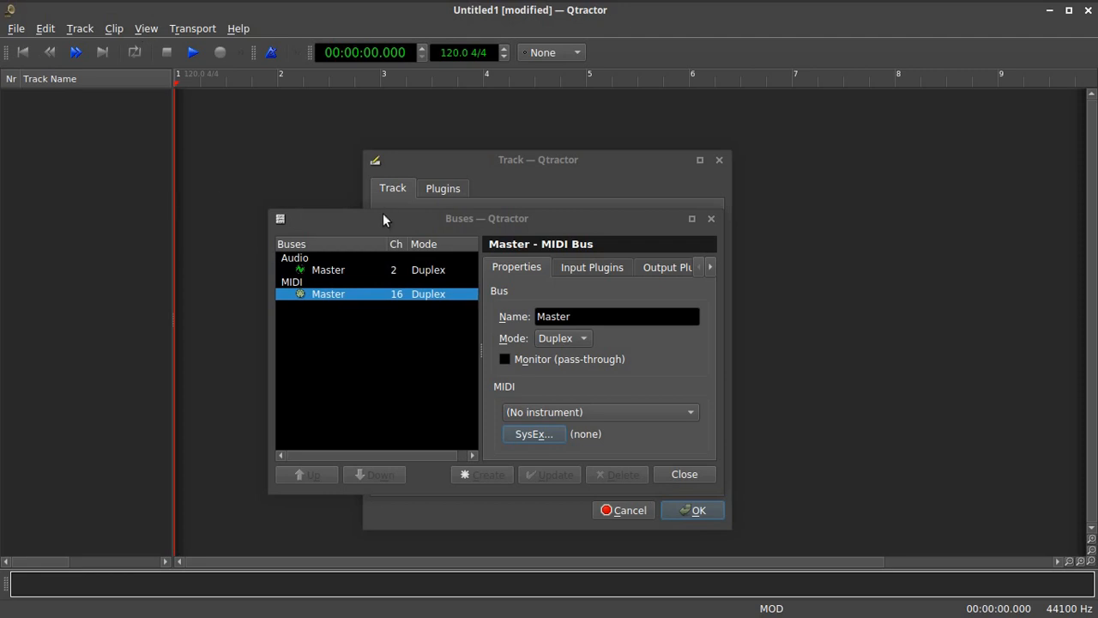
left_click_drag(565, 214, 443, 202)
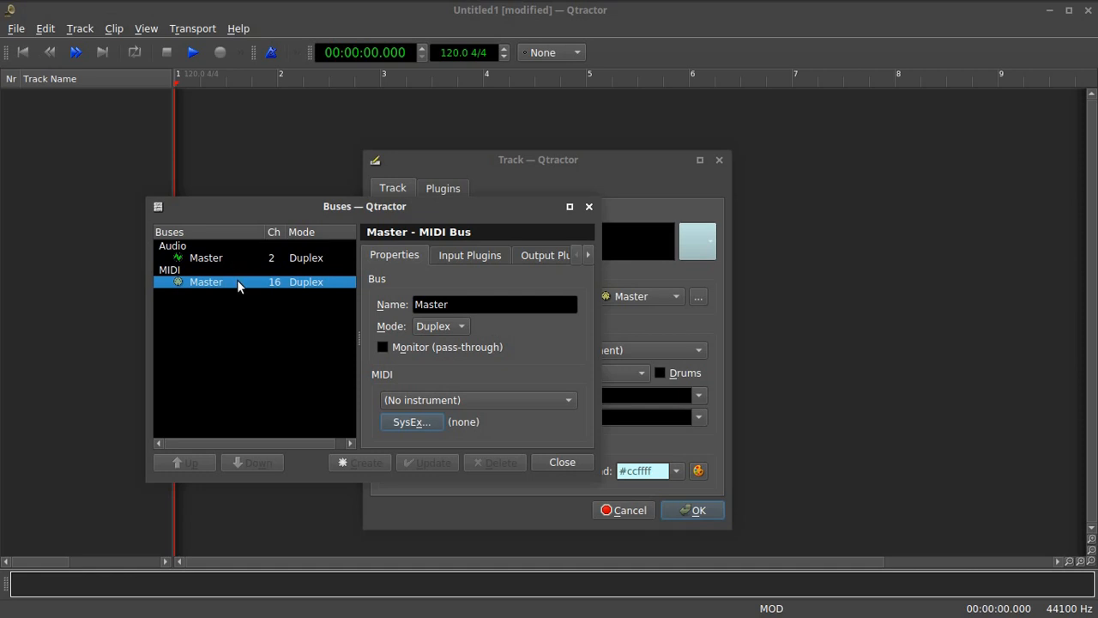
left_click(477, 307)
left_click_drag(478, 310, 259, 283)
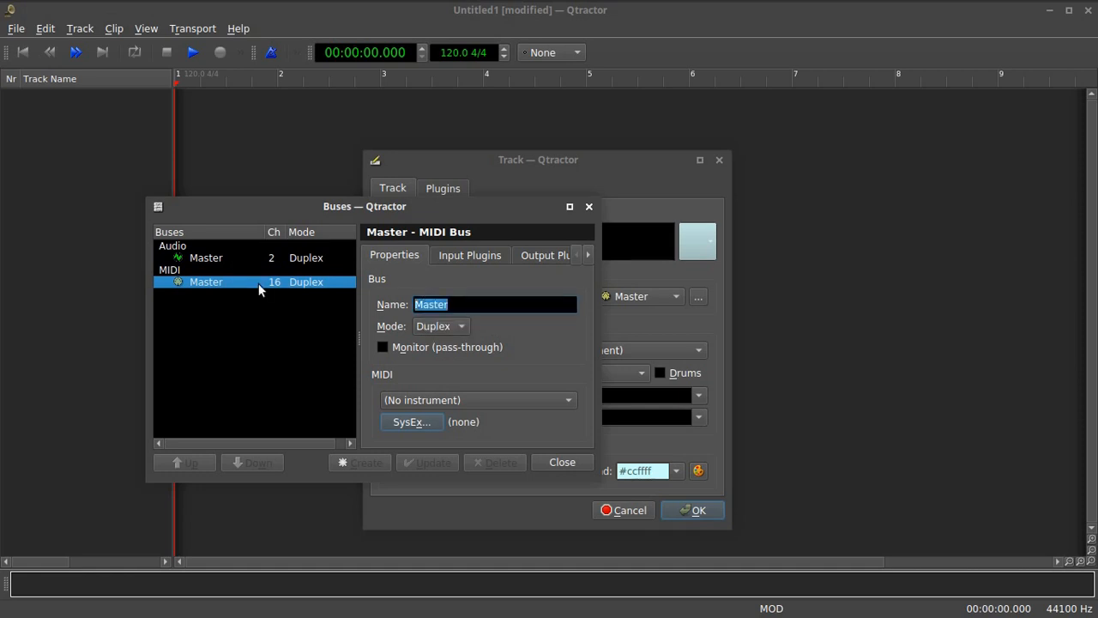
type("Carla")
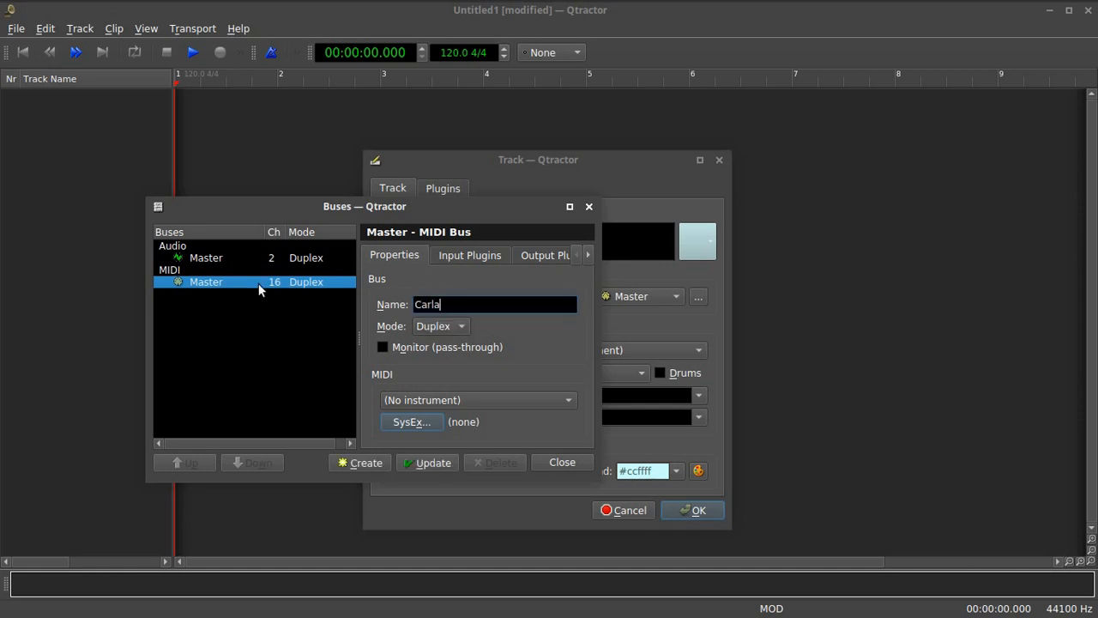
type("1")
left_click(422, 464)
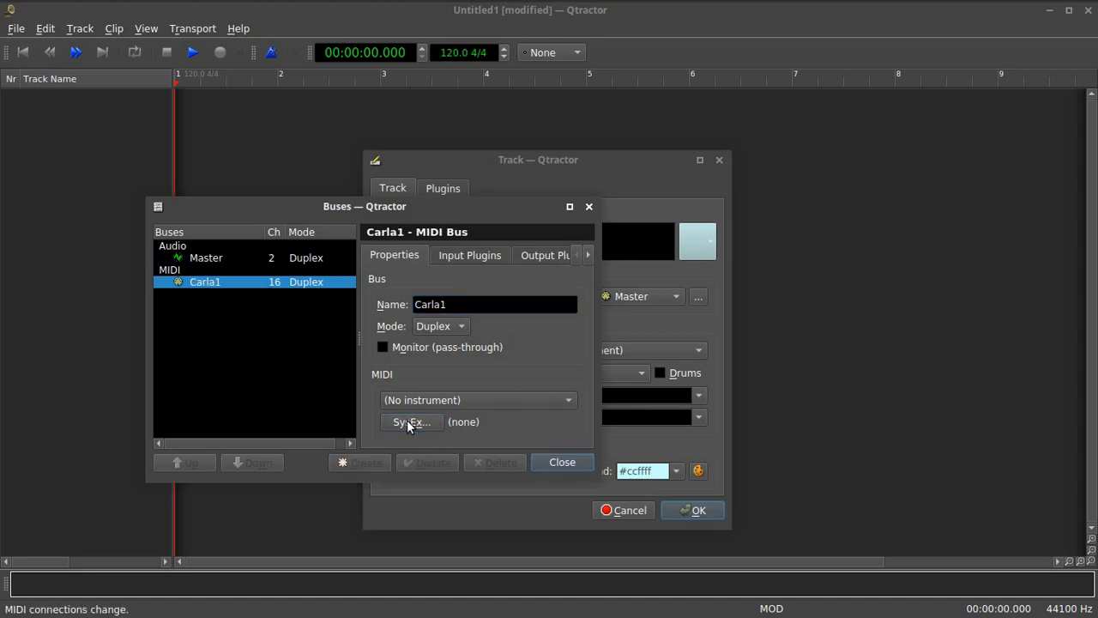
- Create a two-channel duplex audio bus named CarlaReturn based on the Master audio bus
left_click(219, 257)
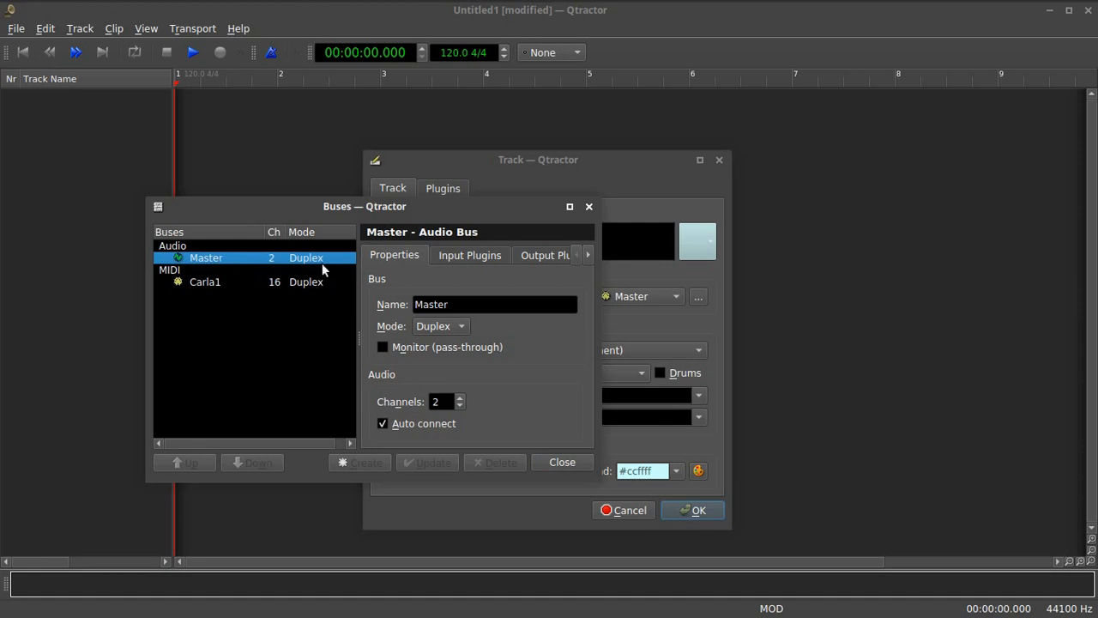
left_click_drag(468, 302, 232, 264)
type("Car")
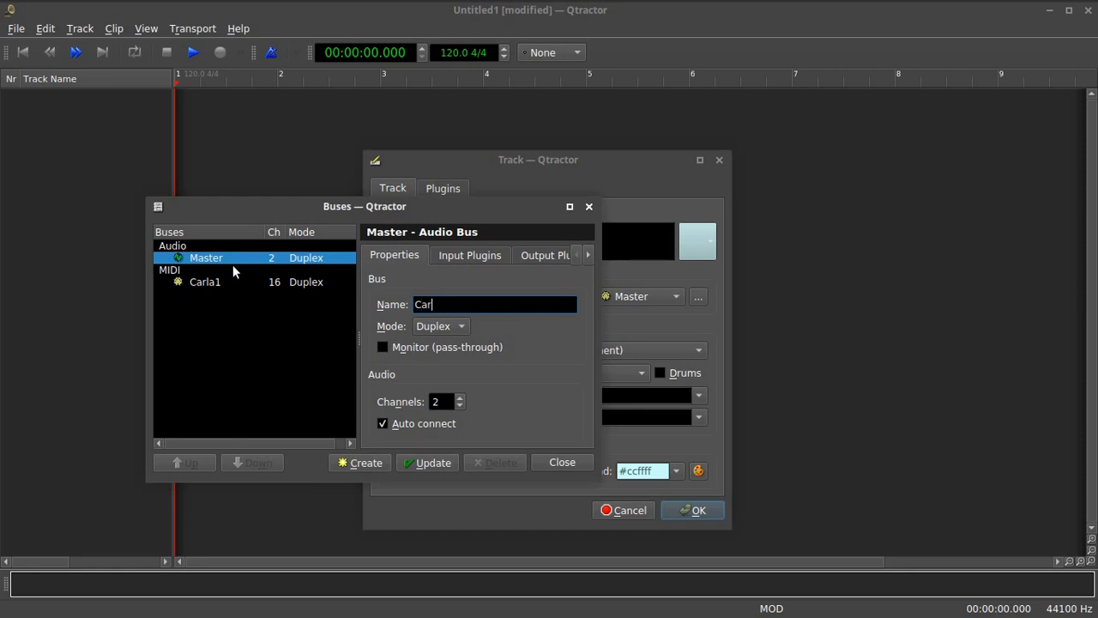
type("laReturn")
left_click(382, 463)
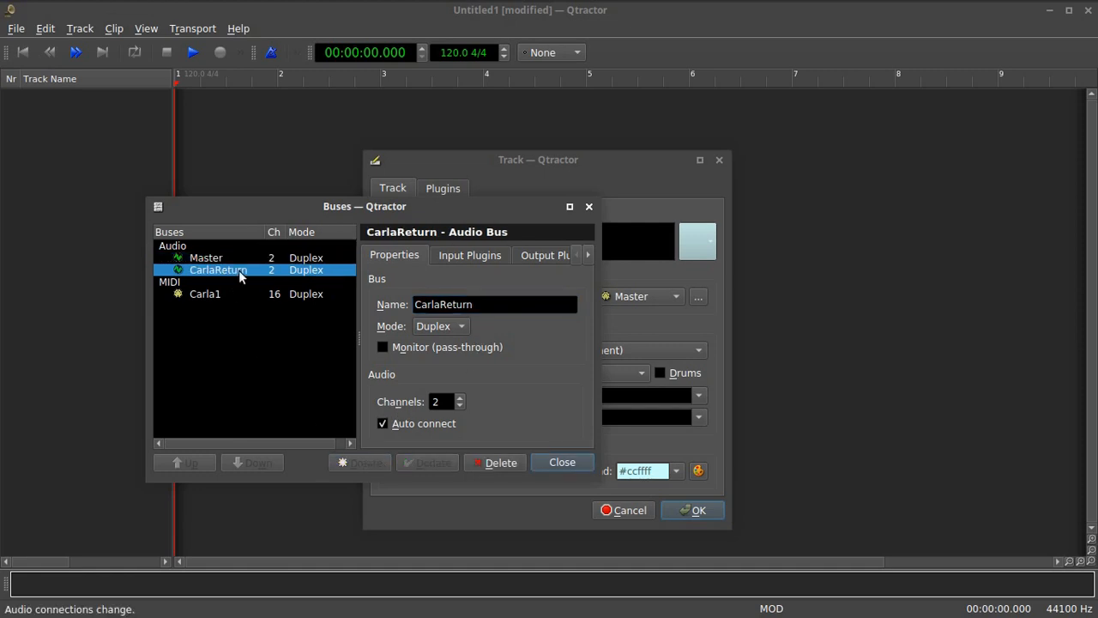
- Close the bus settings and add the Piano MIDI track to the session
left_click(562, 461)
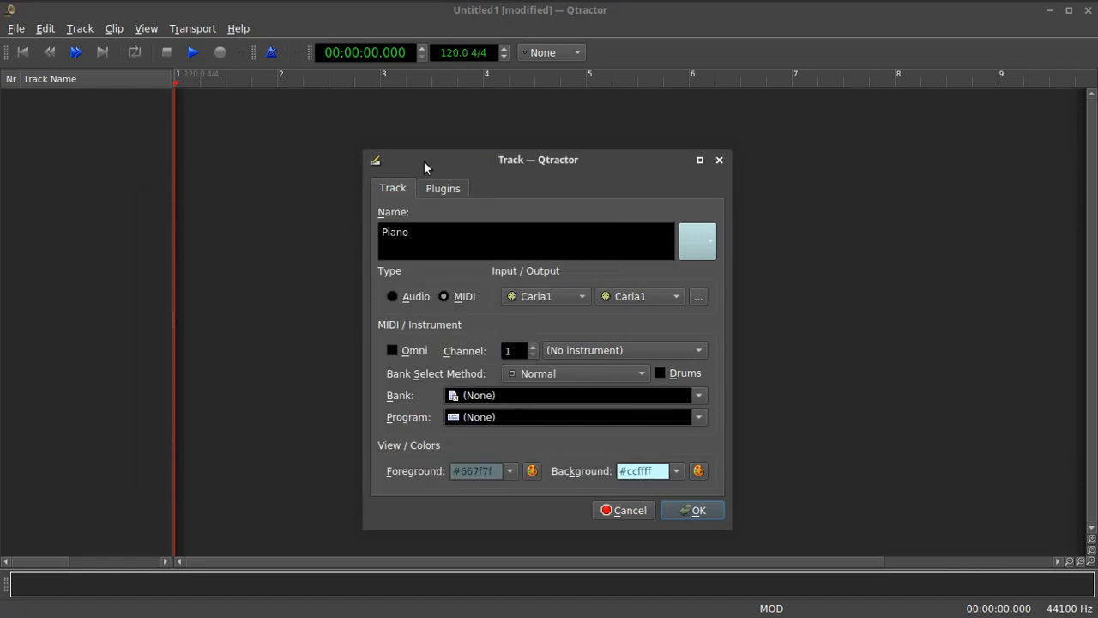
left_click_drag(423, 160, 372, 130)
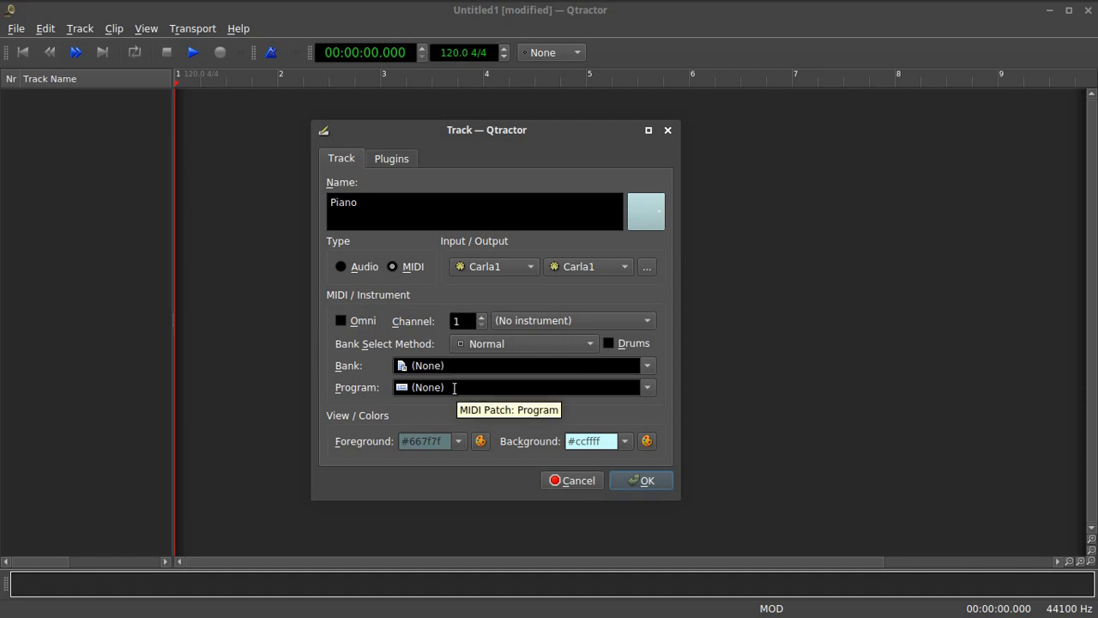
left_click(645, 483)
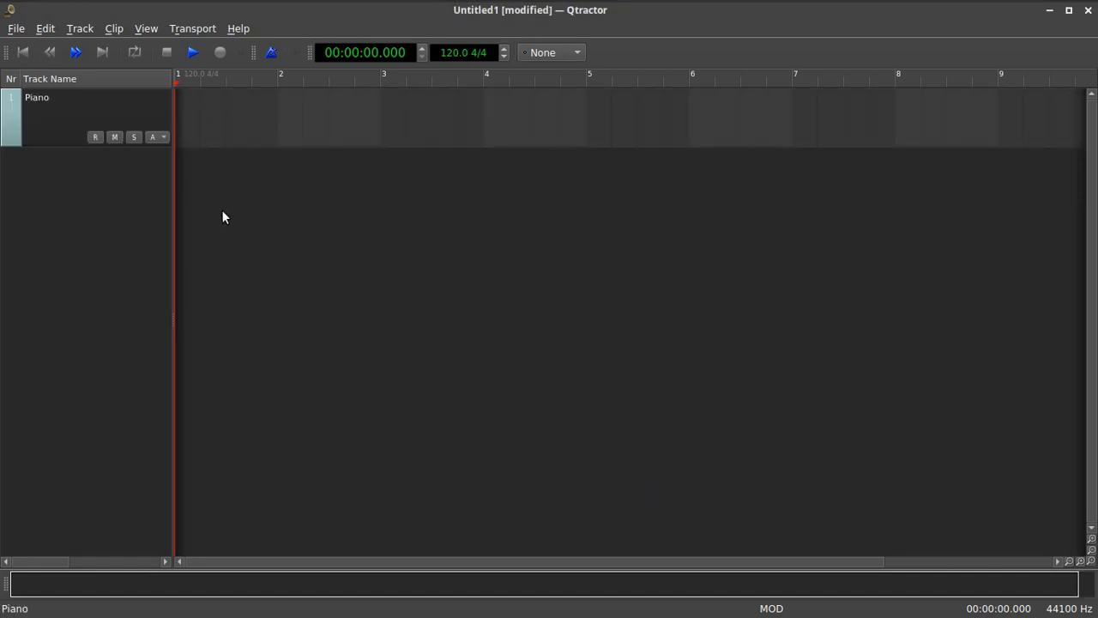
- In the audio connections, disconnect capture_1 from CarlaReturn/in_1 and capture_2 from CarlaReturn/in_2
key("F8")
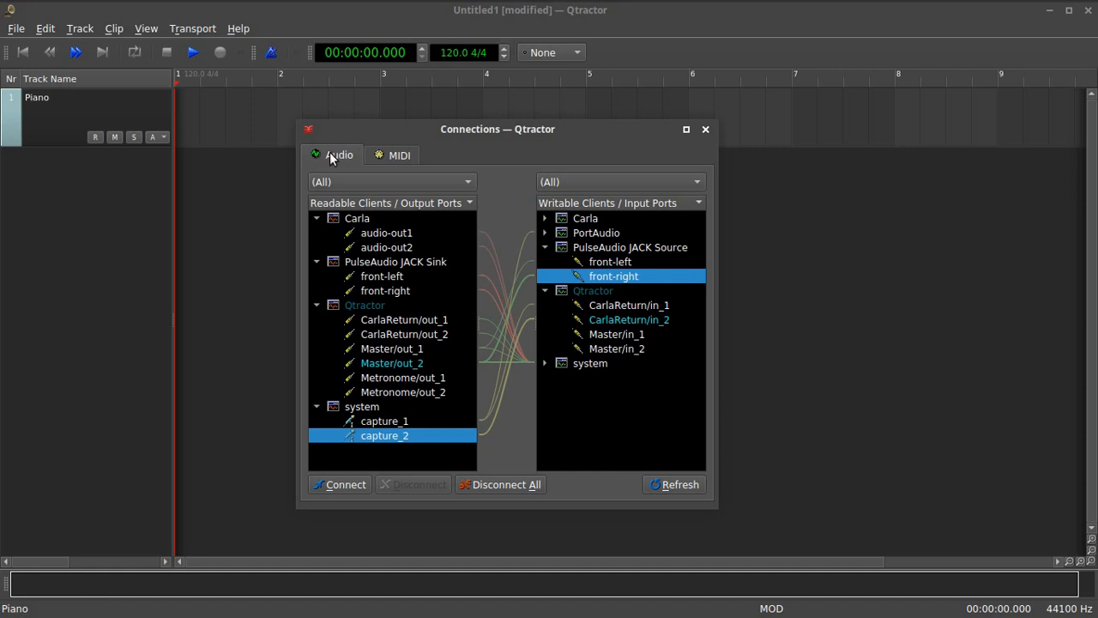
left_click_drag(404, 127, 319, 120)
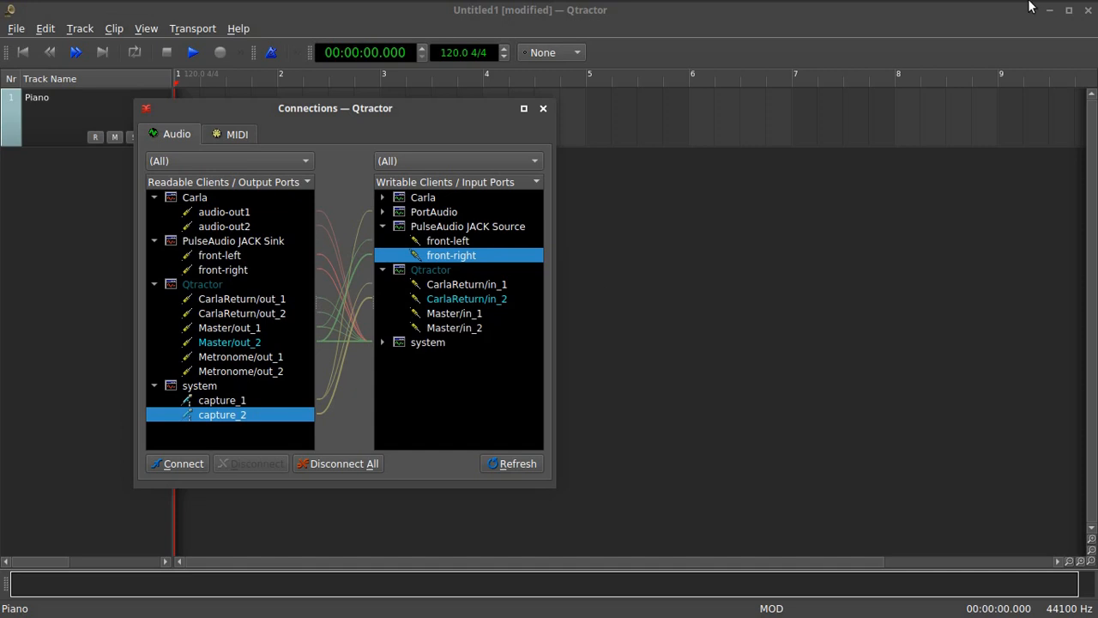
mouse_move(1021, 3)
left_click(441, 286)
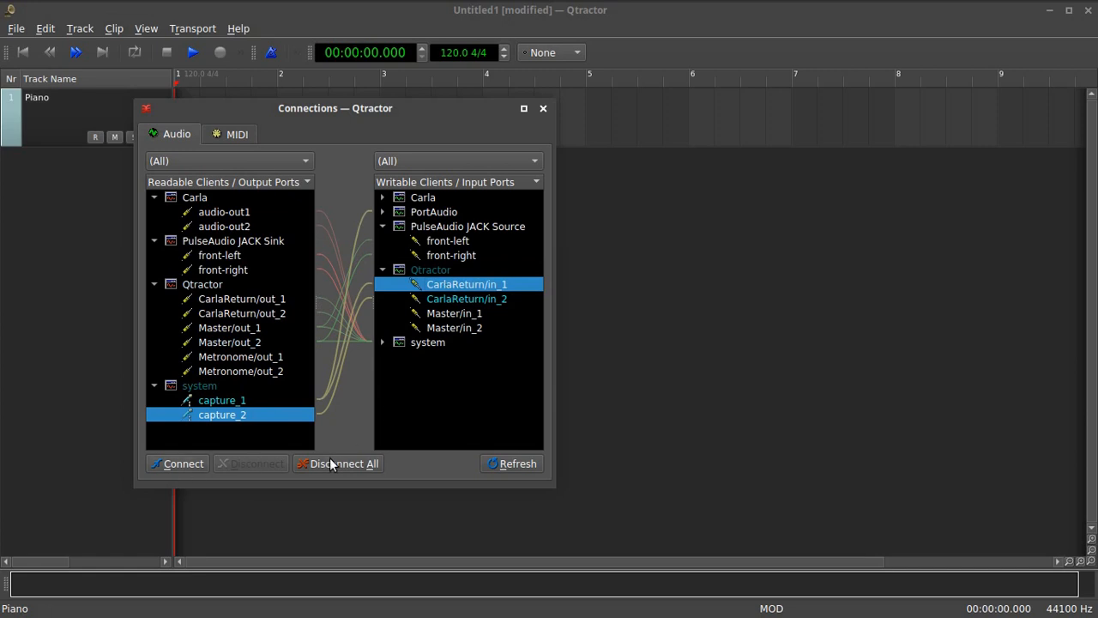
left_click(241, 401)
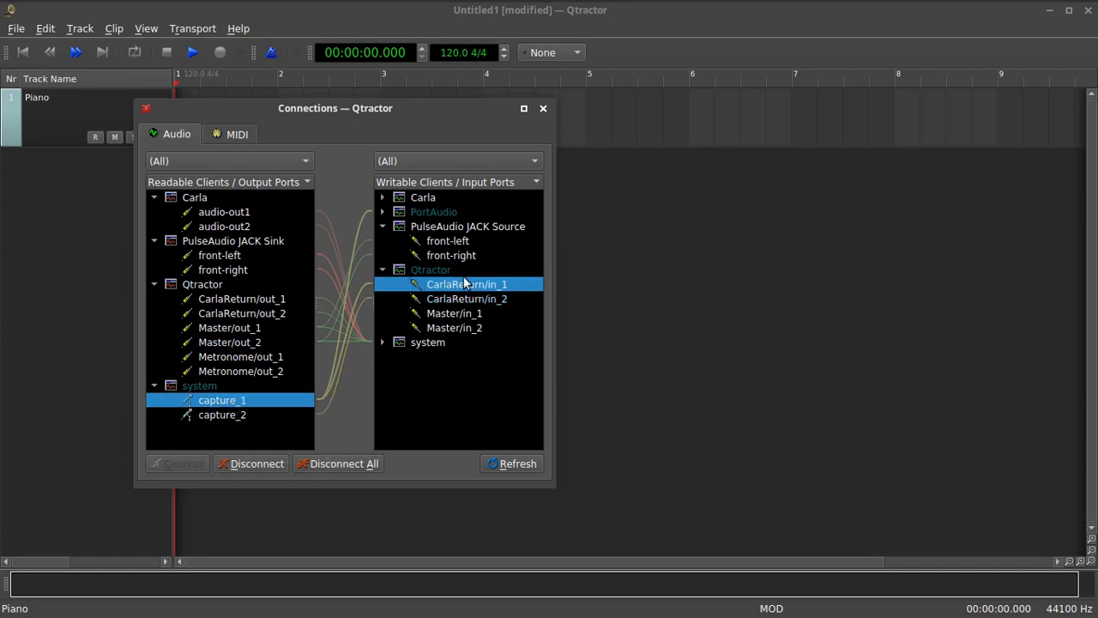
left_click(257, 462)
left_click(244, 415)
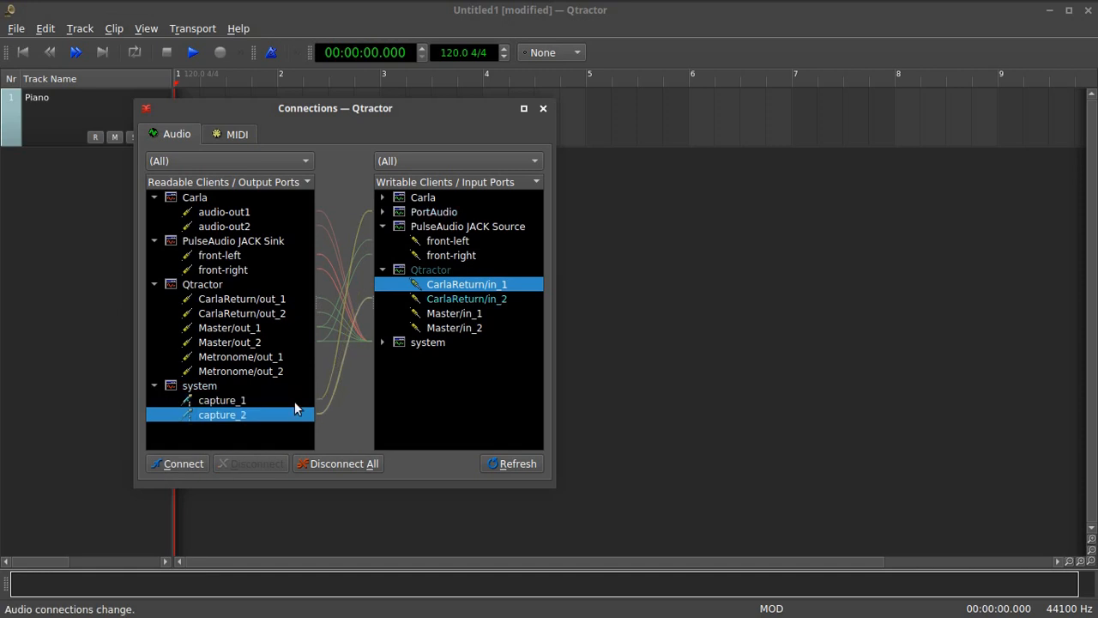
left_click(441, 301)
left_click(258, 463)
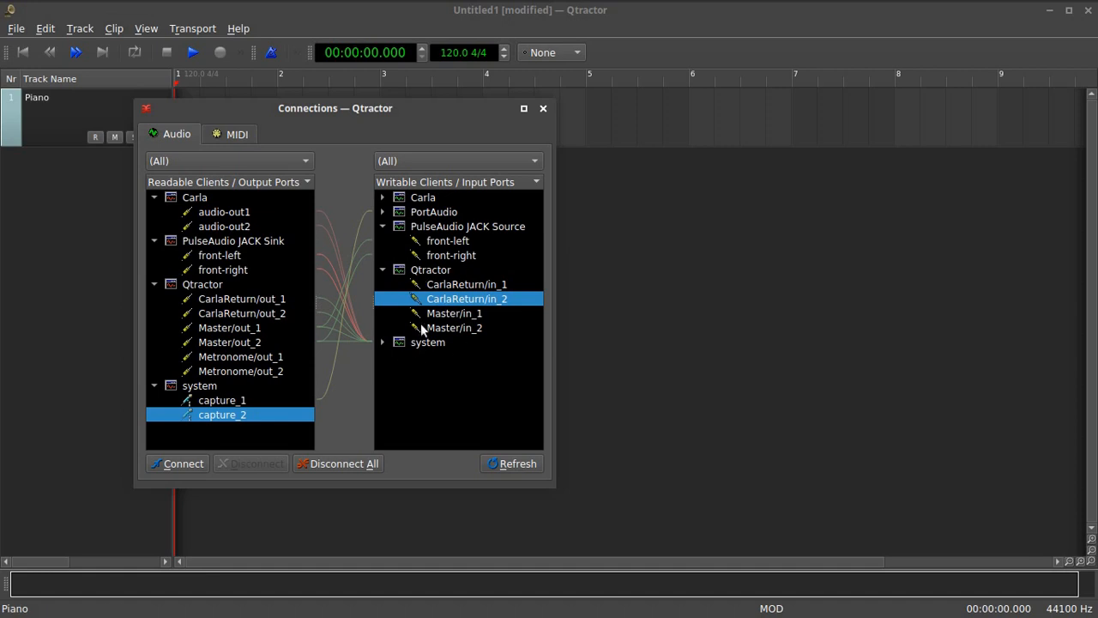
- Connect CarlaReturn/out_1 to Master/in_1 and CarlaReturn/out_2 to Master/in_2
left_click(231, 300)
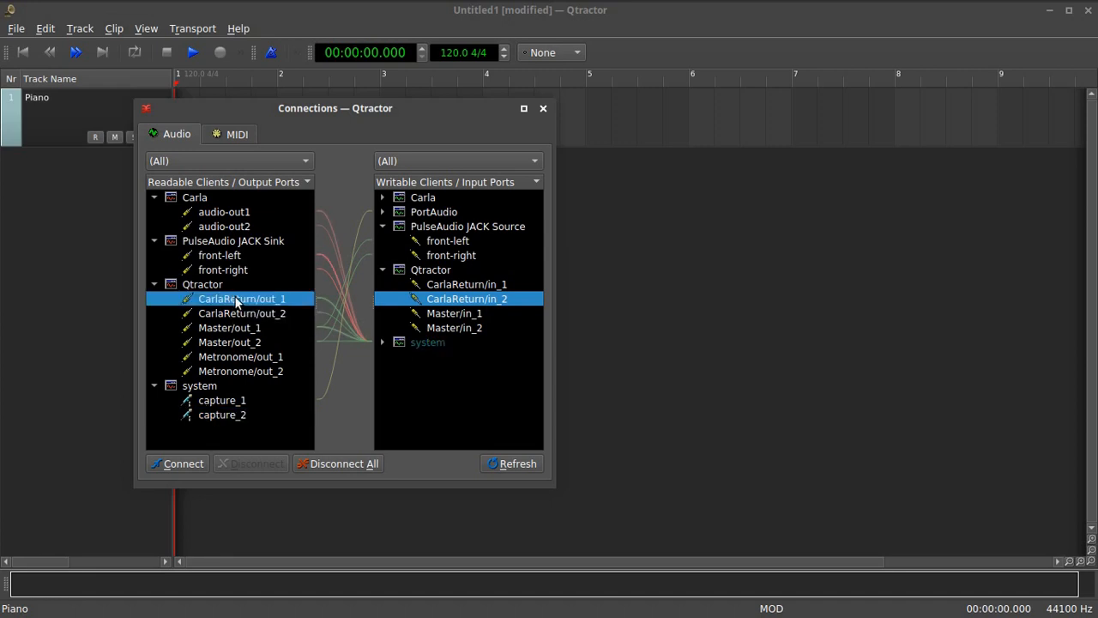
left_click(448, 314)
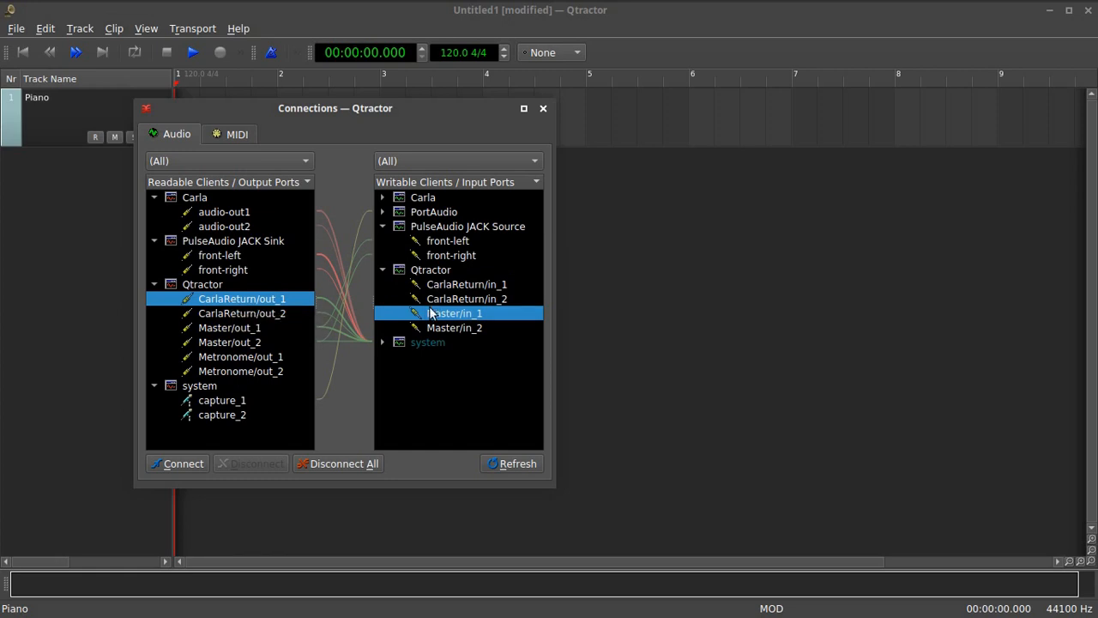
left_click(193, 470)
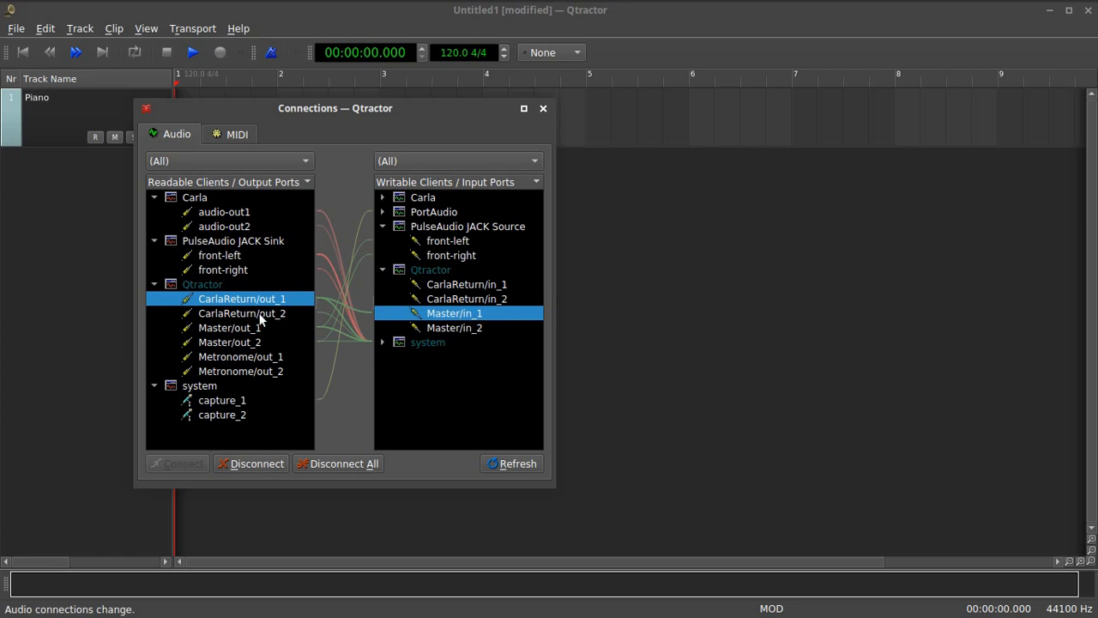
left_click(260, 314)
left_click(448, 328)
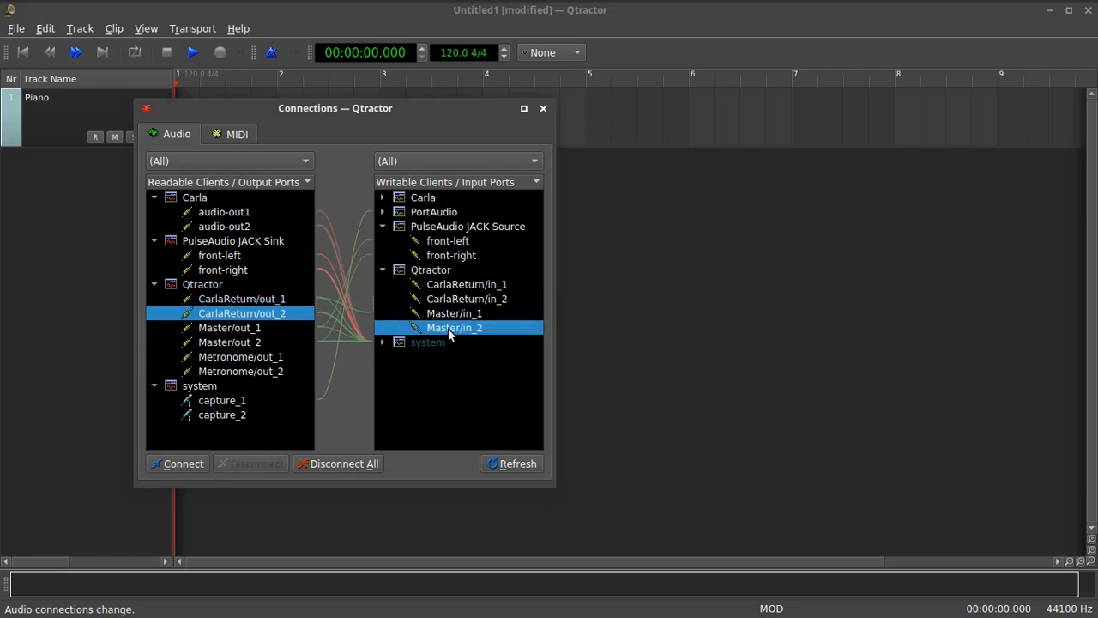
left_click(198, 464)
- Disconnect CarlaReturn/out_1 from the system's playback_1 and CarlaReturn/out_2 from playback_2
left_click(382, 342)
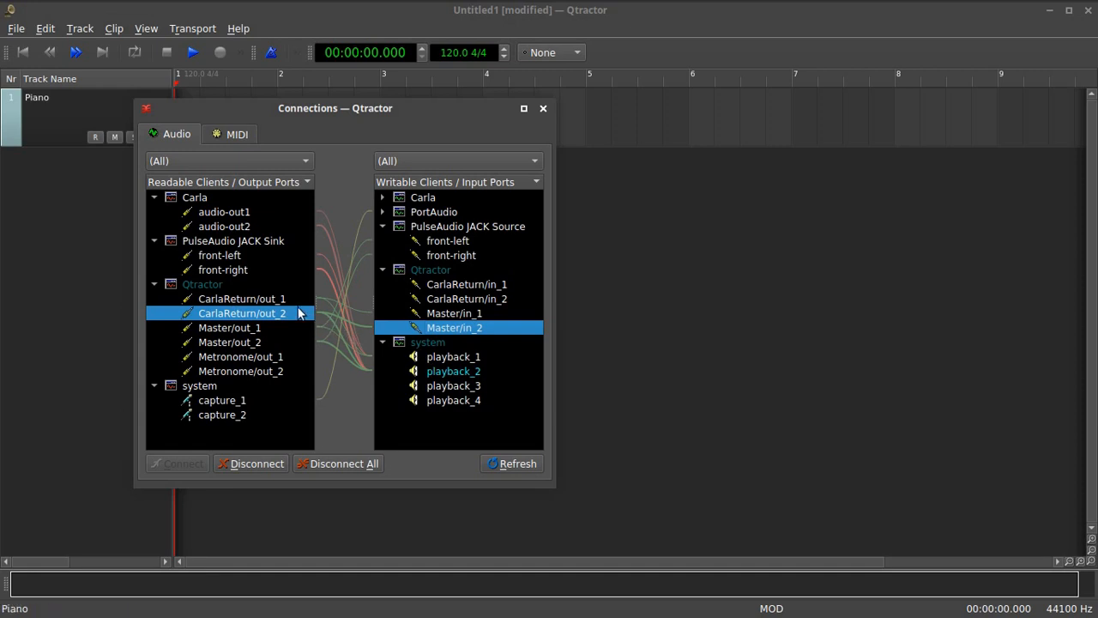
left_click(289, 300)
left_click(433, 359)
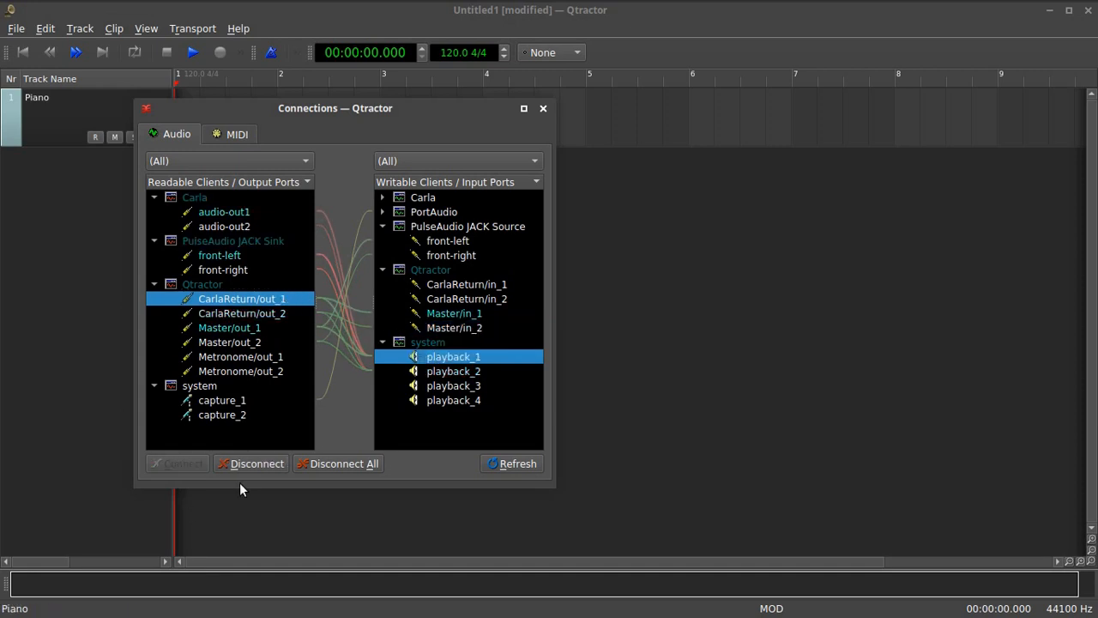
left_click(260, 463)
left_click(270, 314)
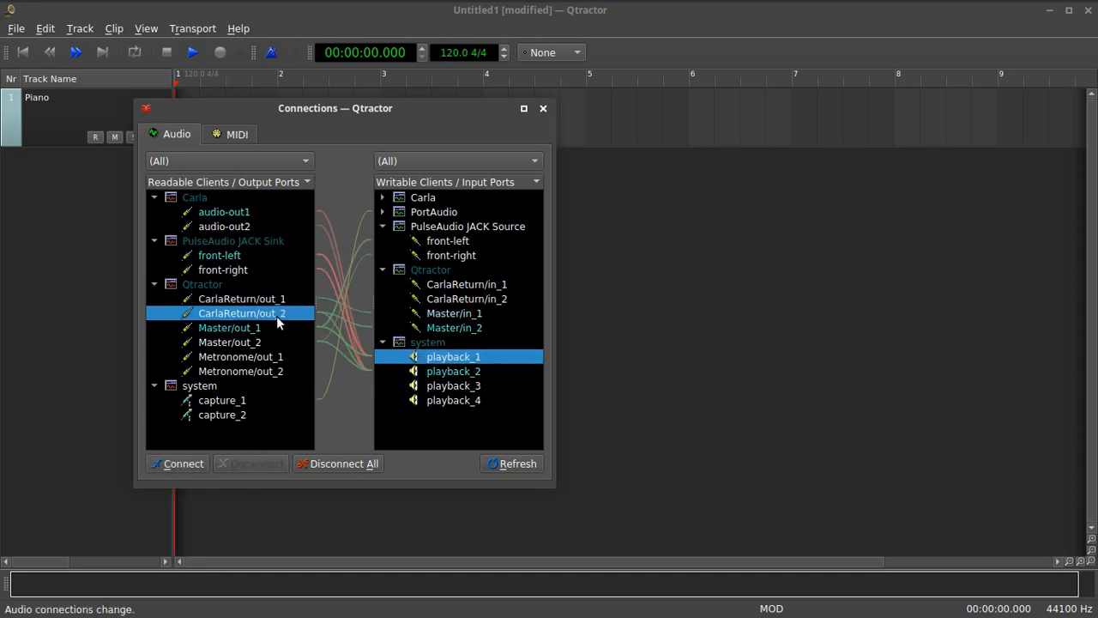
left_click(433, 371)
left_click(276, 464)
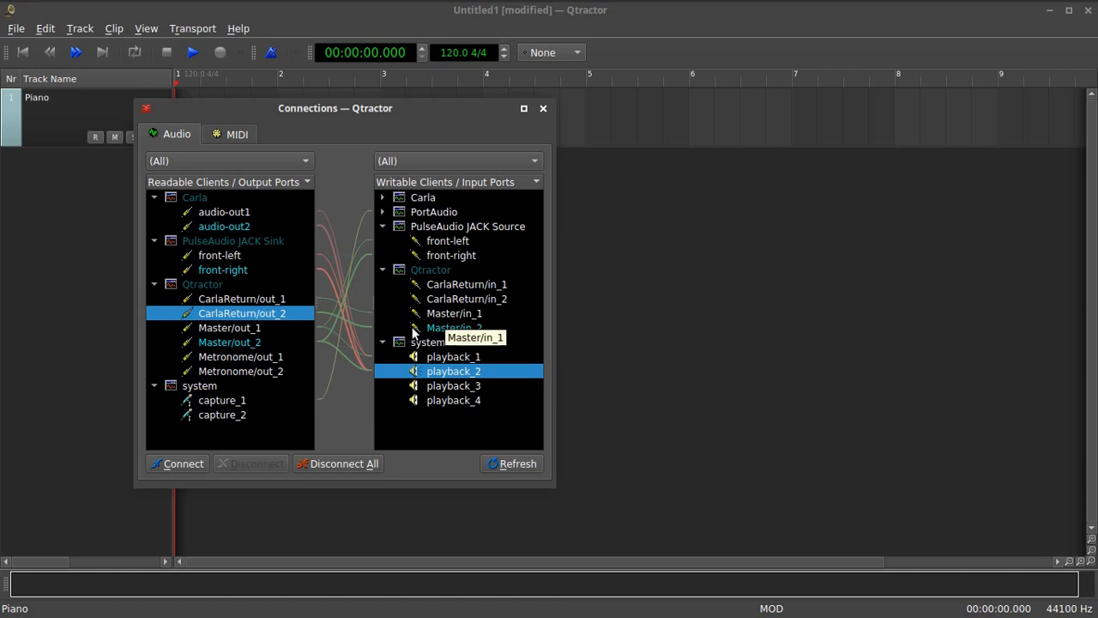
- Check which input ports Master/out_1 and Master/out_2 are connected to
left_click(256, 329)
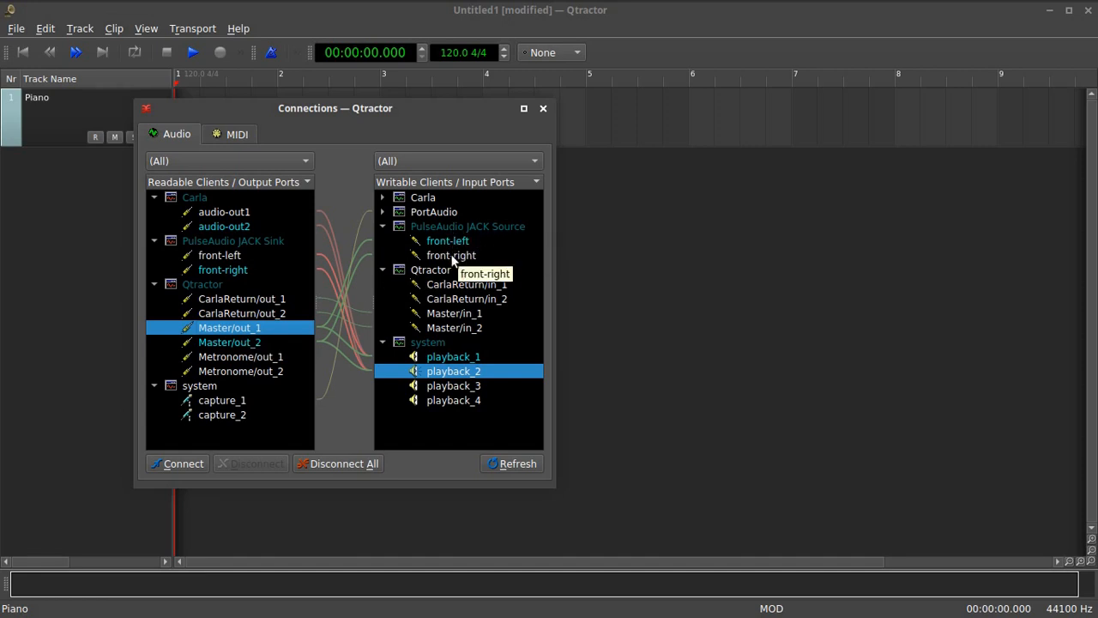
left_click(285, 345)
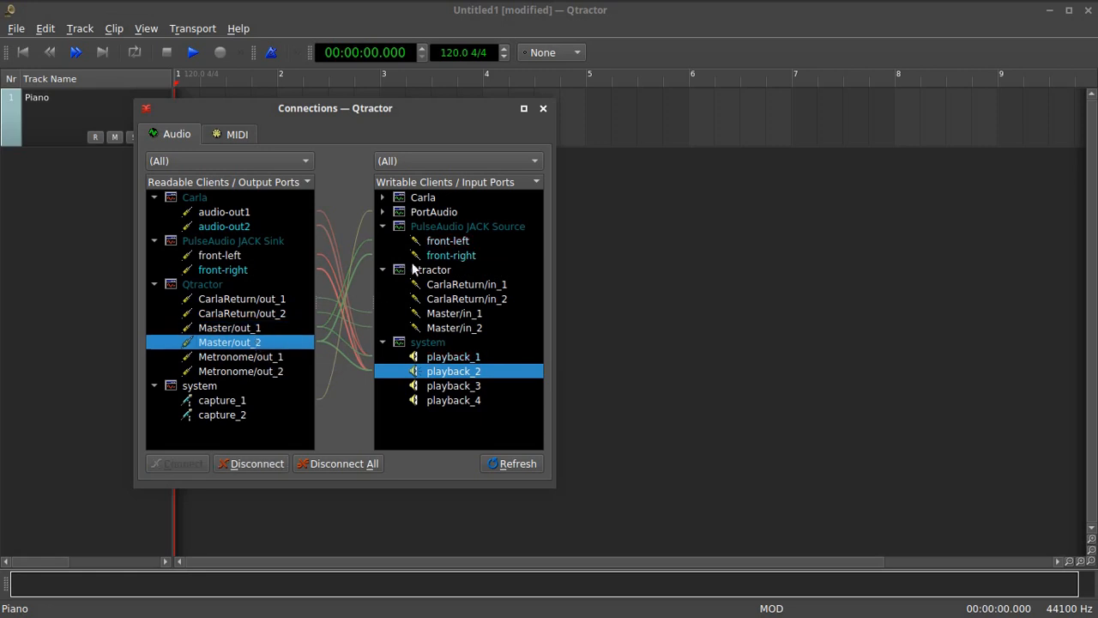
left_click(284, 331)
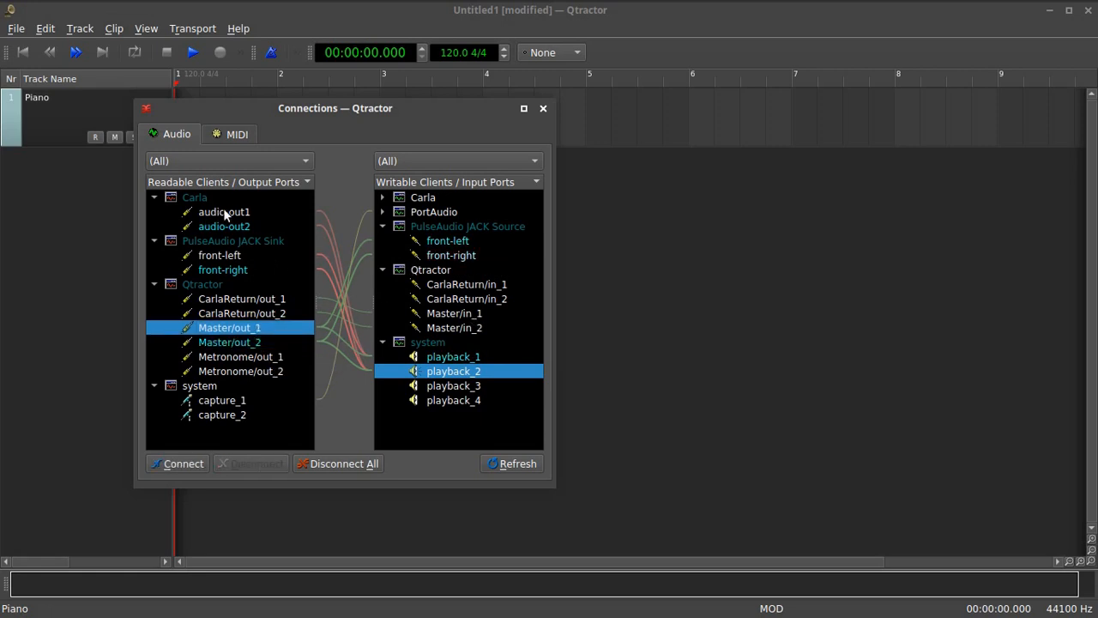
- Disconnect Carla's audio-out1 from the system's playback_1 and its audio-out2 from playback_2
left_click(225, 213)
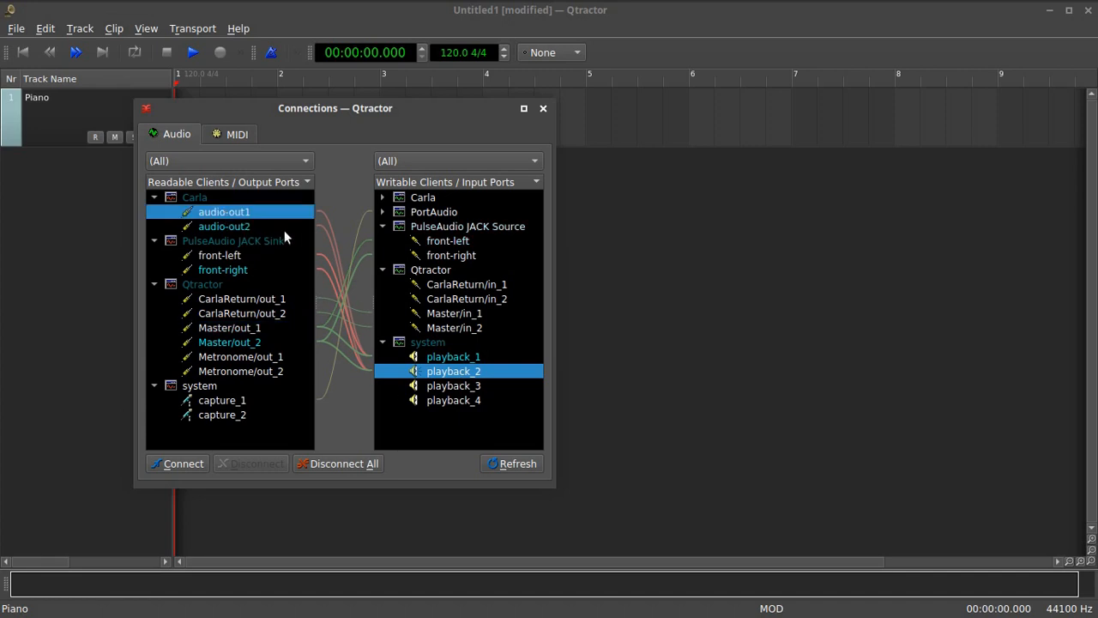
left_click(454, 356)
left_click(282, 461)
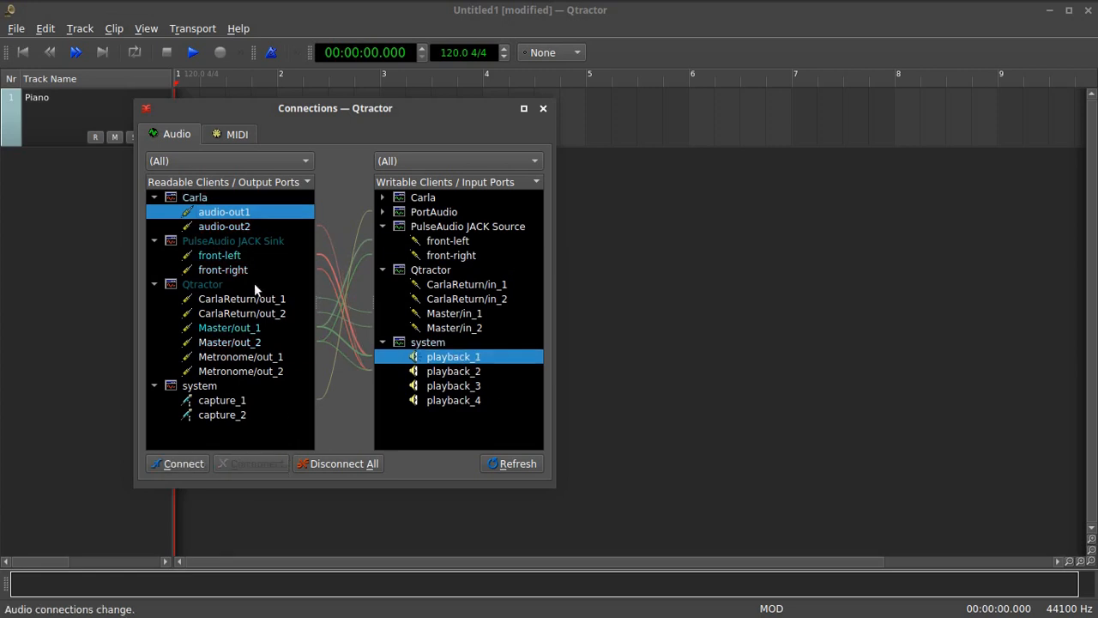
left_click(249, 227)
left_click(454, 374)
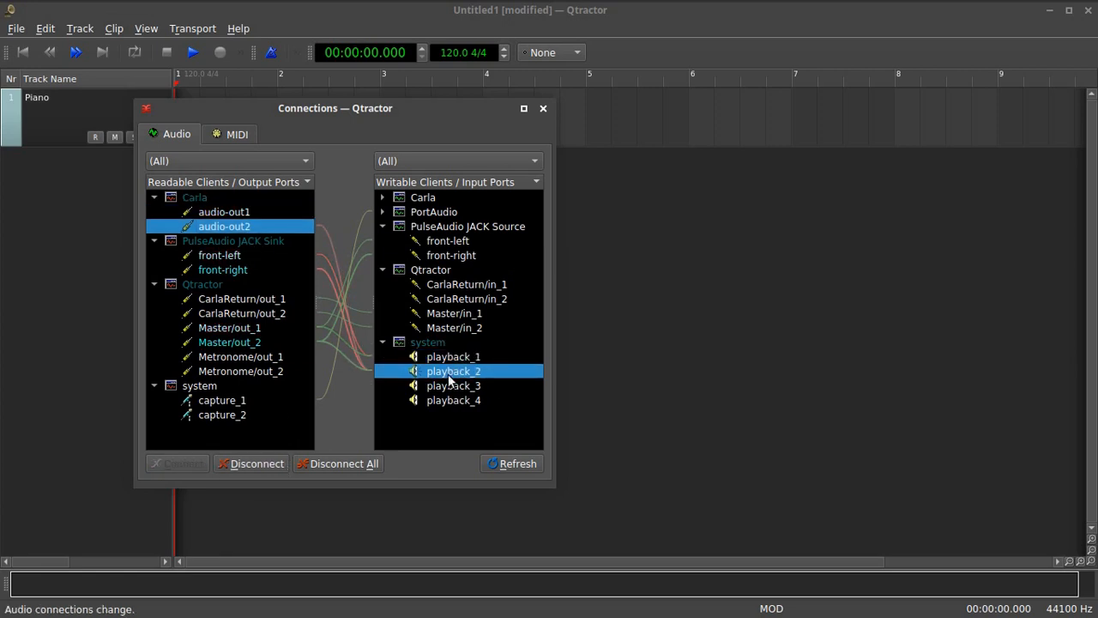
left_click(264, 466)
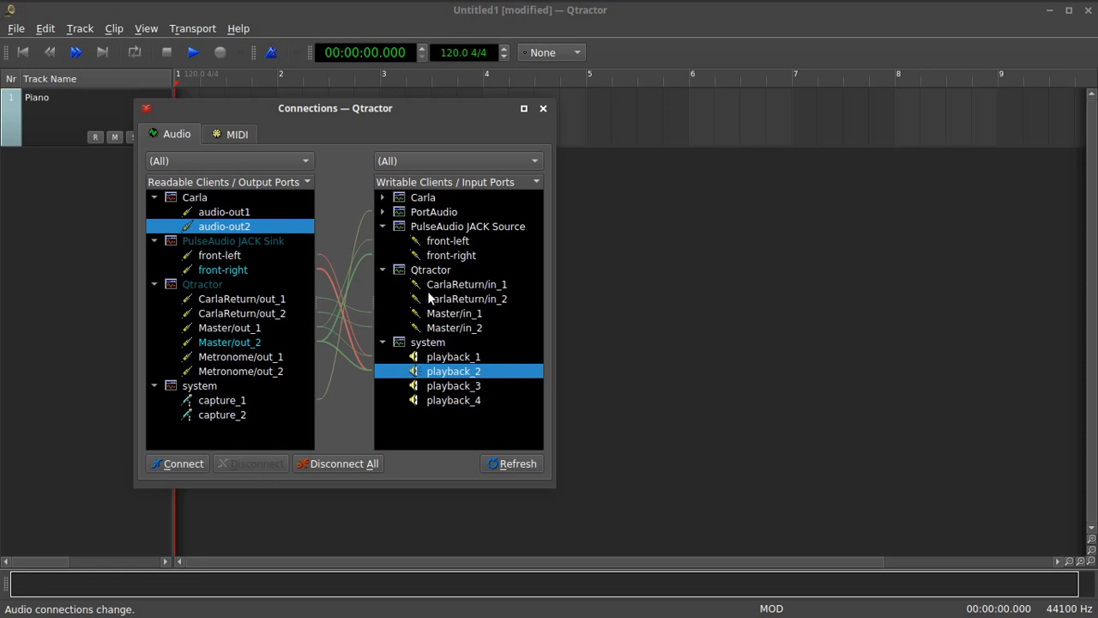
- Connect Carla's audio-out1 to CarlaReturn/in_1 and its audio-out2 to CarlaReturn/in_2
left_click(255, 212)
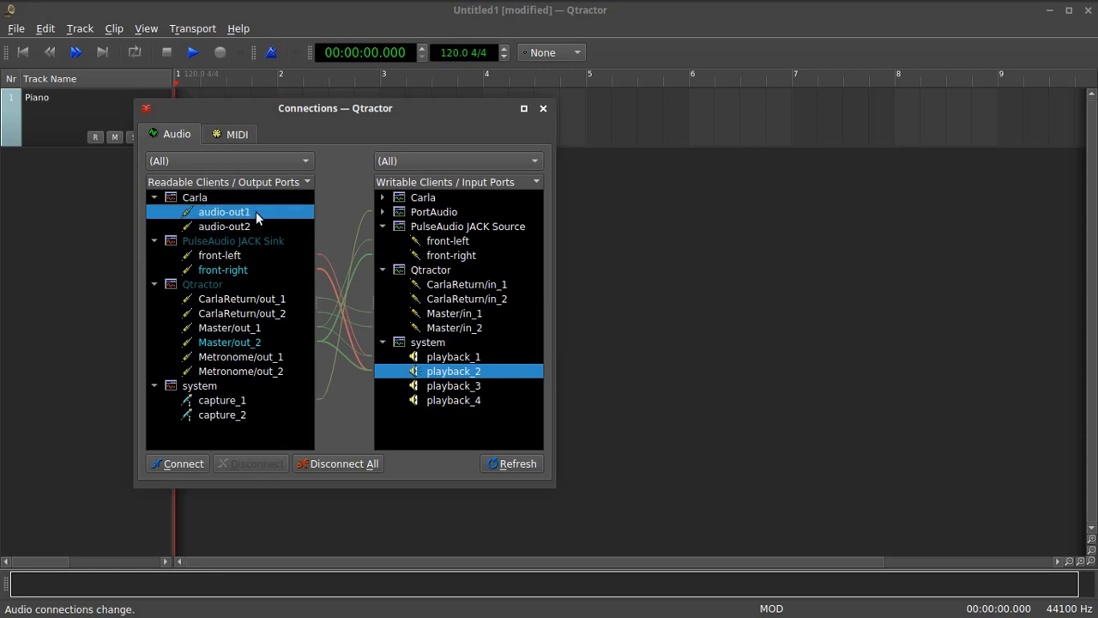
left_click(446, 285)
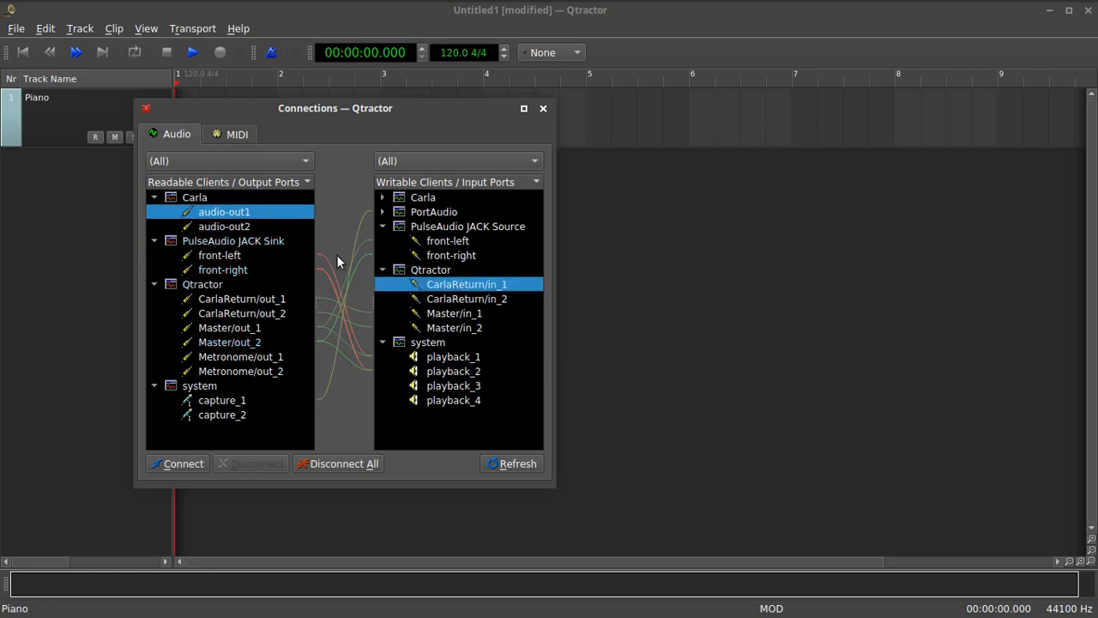
left_click(176, 463)
left_click(255, 227)
left_click(472, 302)
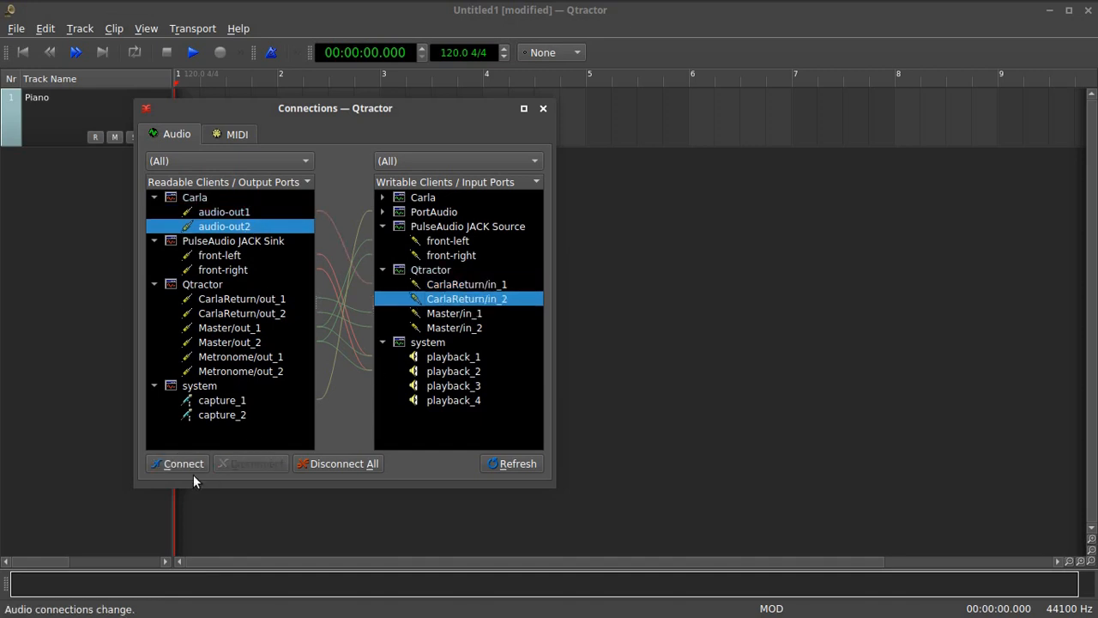
left_click(185, 464)
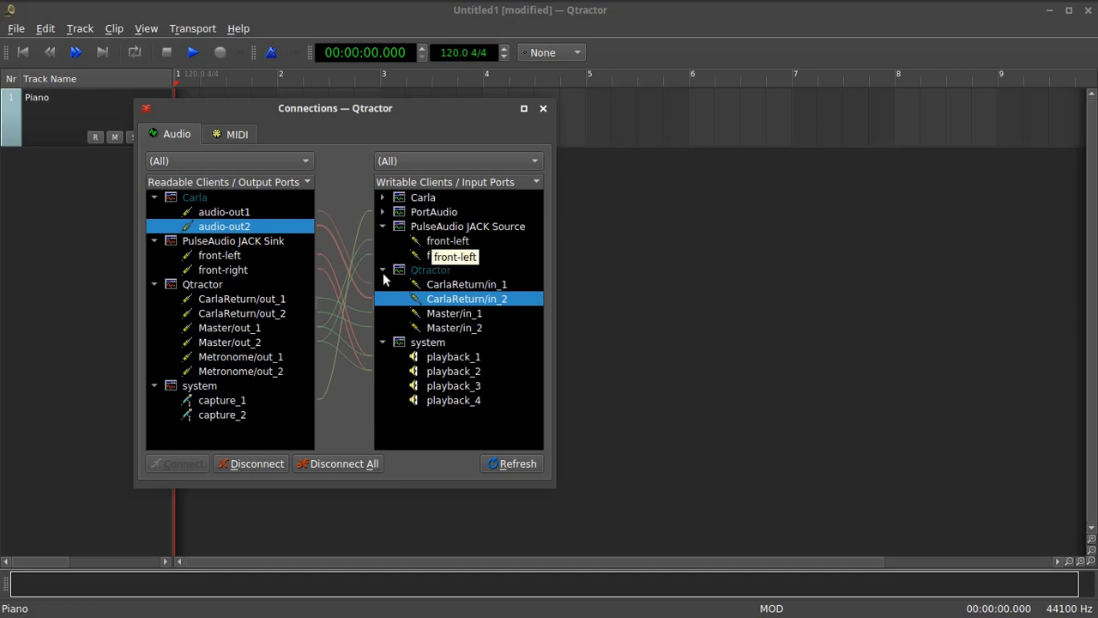
- Connect Metronome/out_1 to the system's playback_1 and Metronome/out_2 to playback_2
left_click(268, 358)
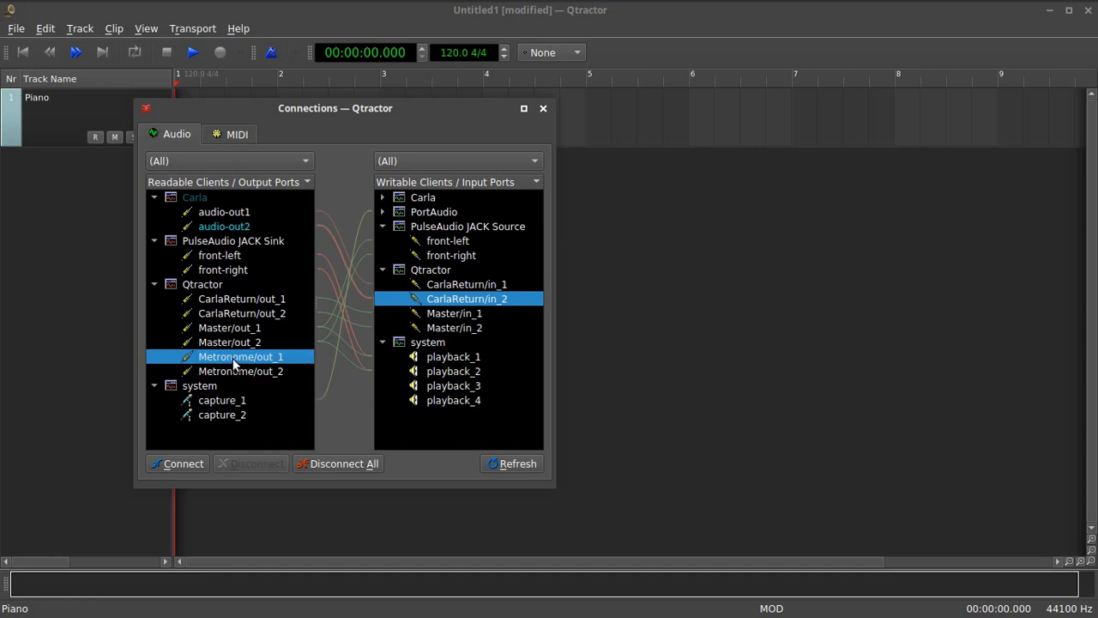
left_click(451, 360)
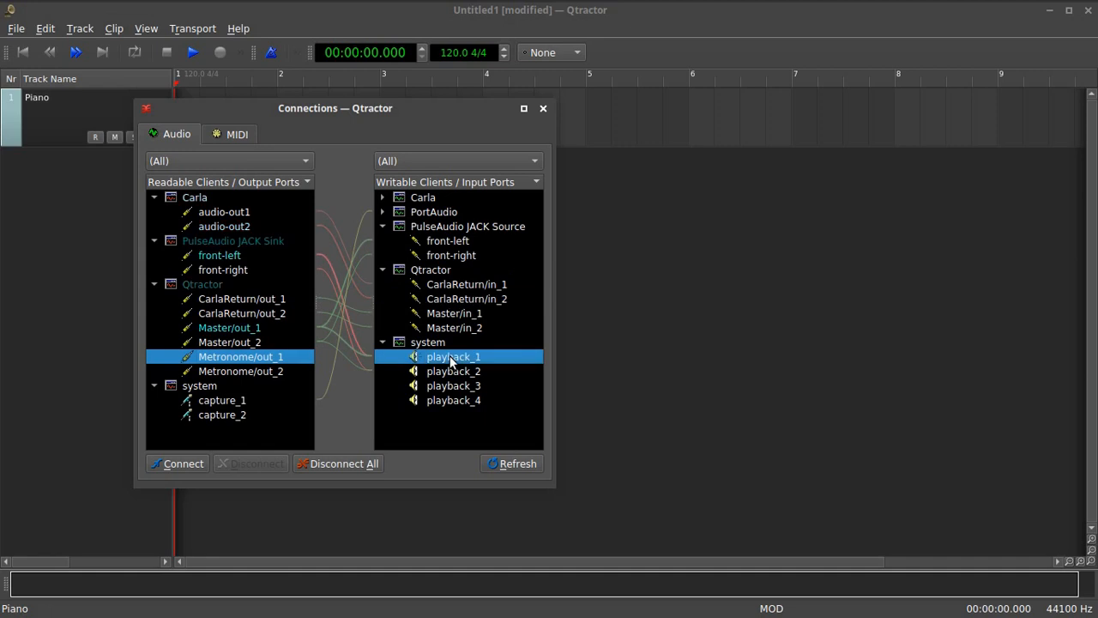
left_click(178, 463)
left_click(257, 372)
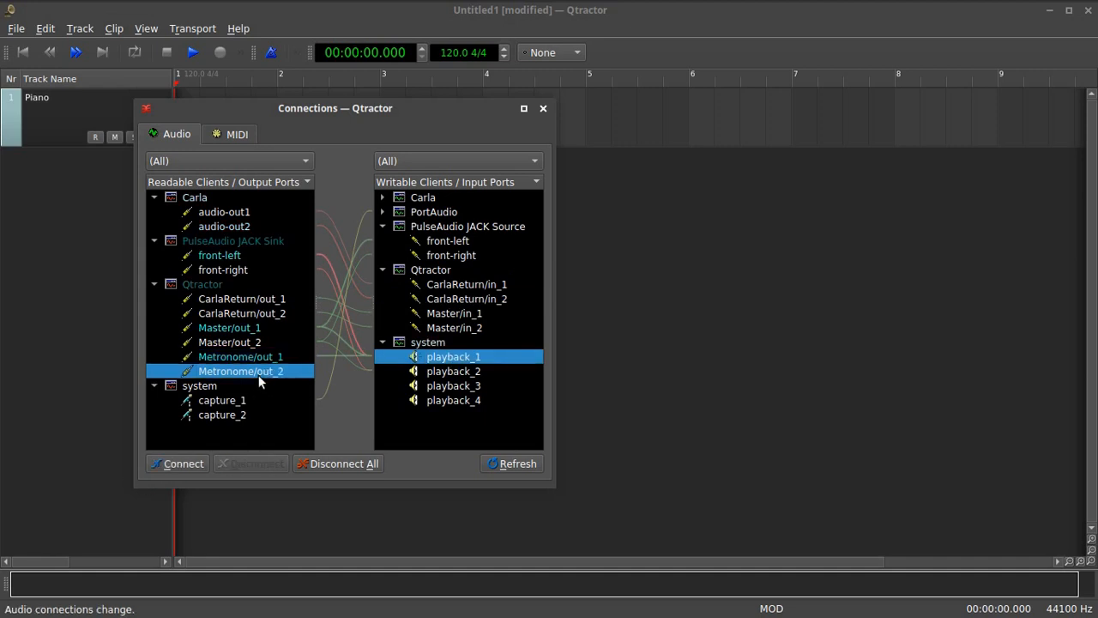
left_click(442, 372)
left_click(206, 464)
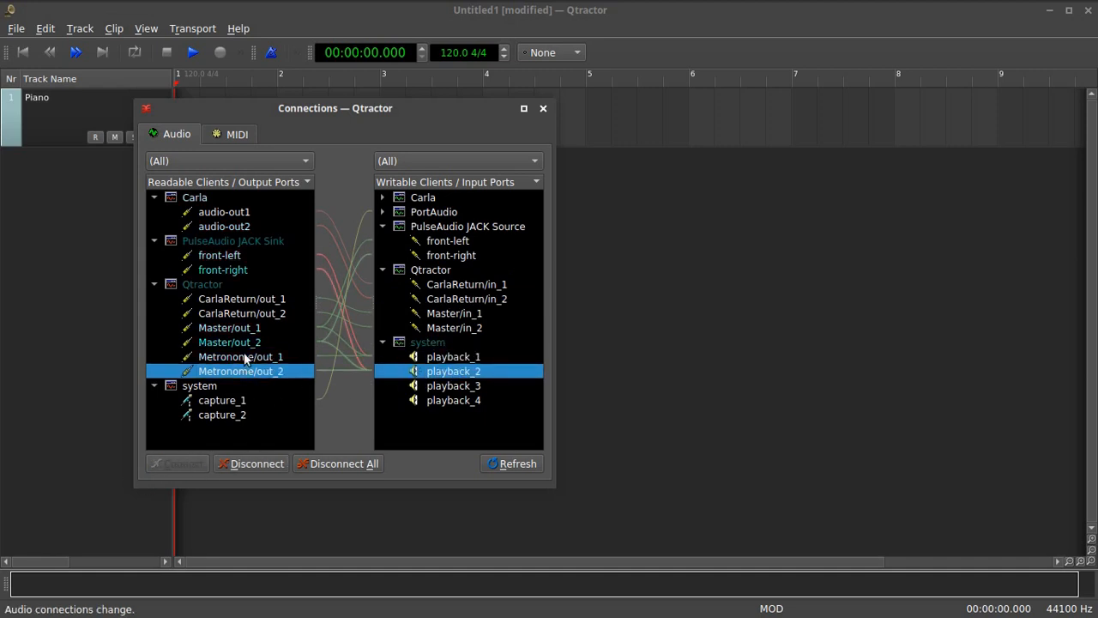
- Connect Metronome/out_1 to front-left and Metronome/out_2 to front-right of PulseAudio JACK Source
left_click(244, 356)
left_click(431, 242)
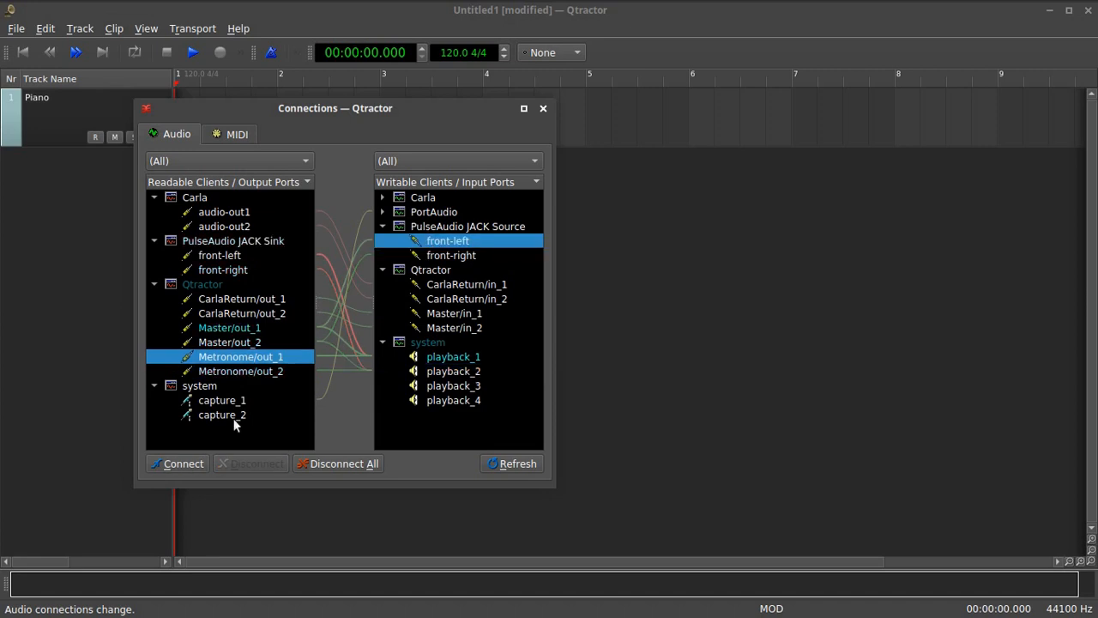
left_click(168, 466)
left_click(250, 372)
left_click(433, 256)
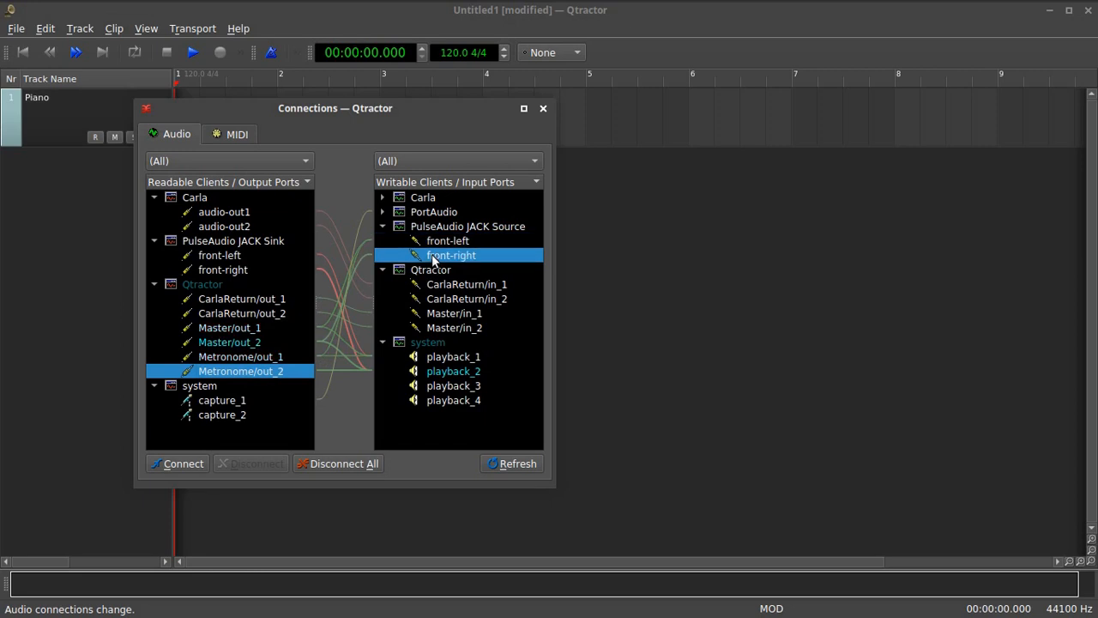
left_click(180, 463)
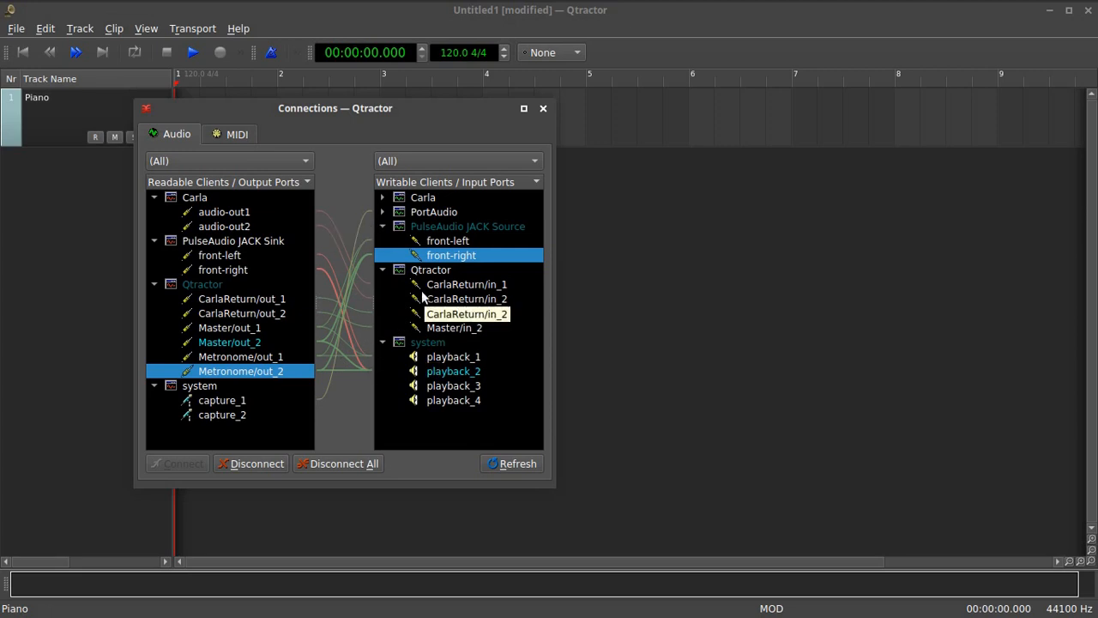
- In the MIDI connections, connect Keystation 61 MIDI 1 and MIDI 2 to Qtractor's Carla1 input, and close the connections window
left_click(236, 135)
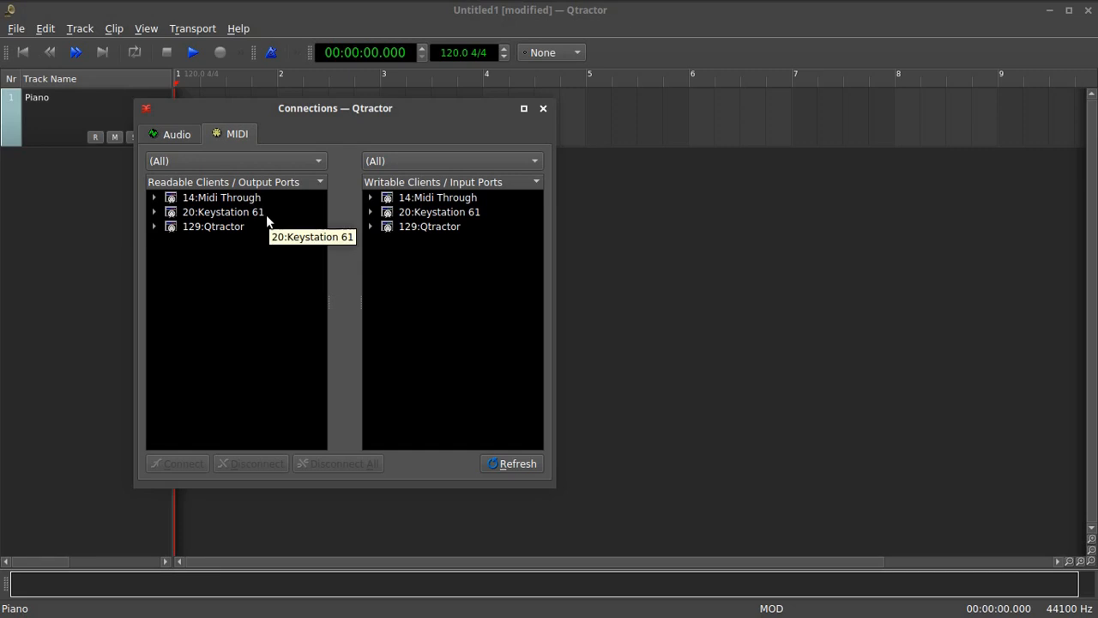
left_click(155, 212)
left_click(371, 225)
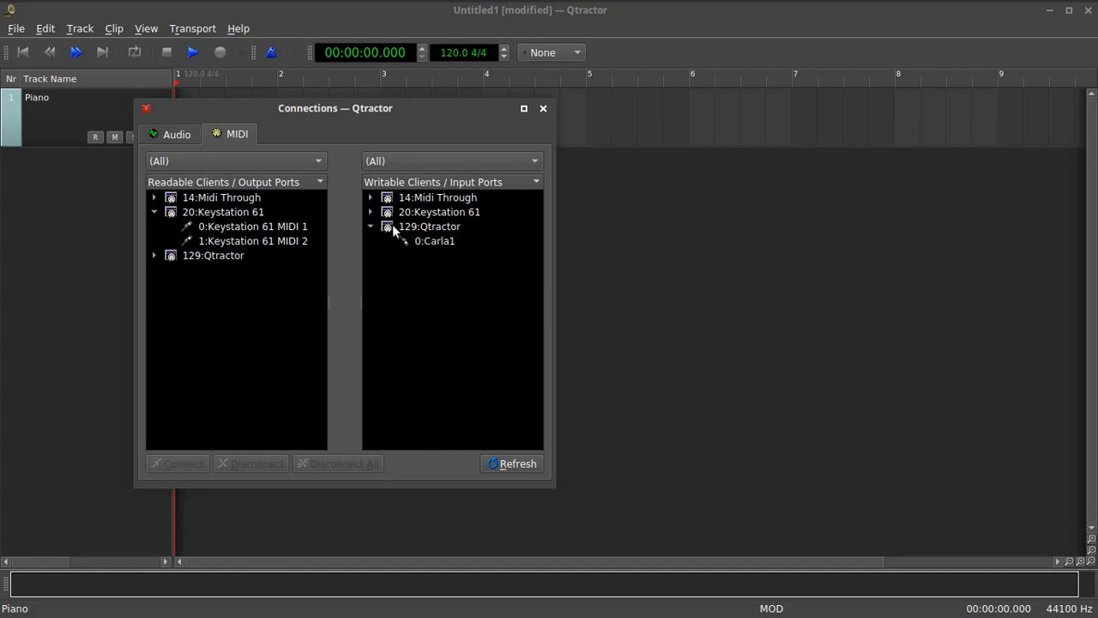
left_click(424, 241)
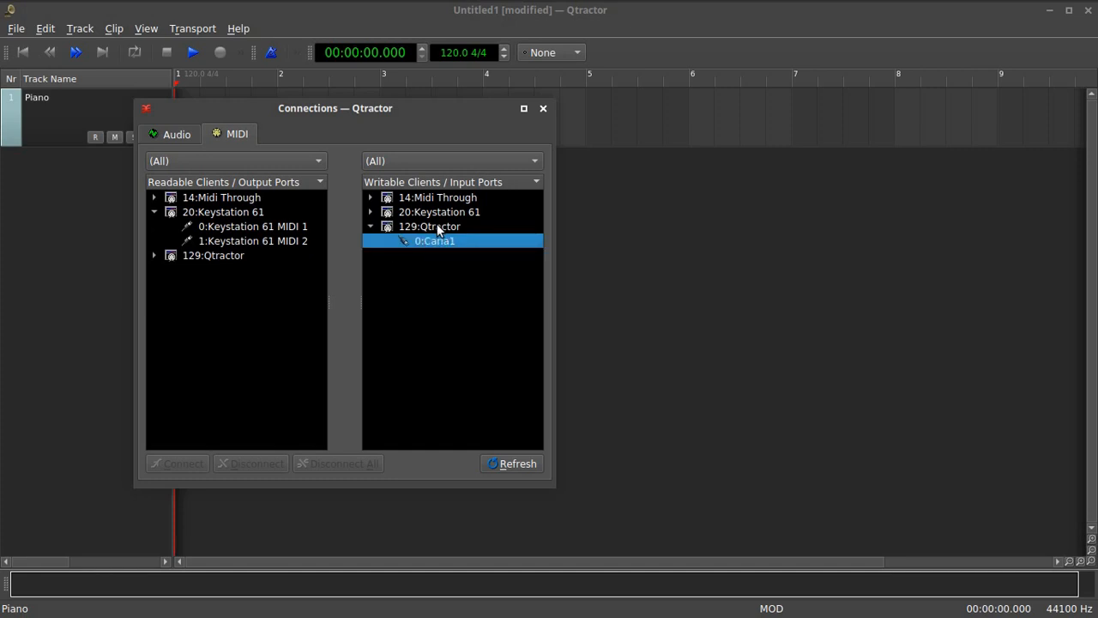
left_click(309, 227)
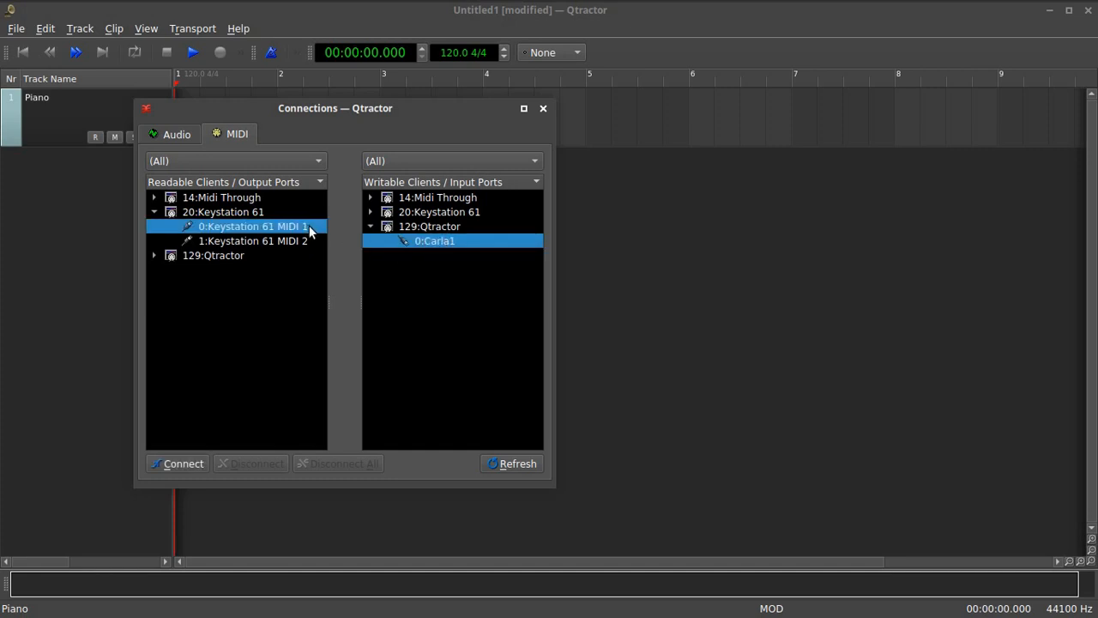
left_click(176, 463)
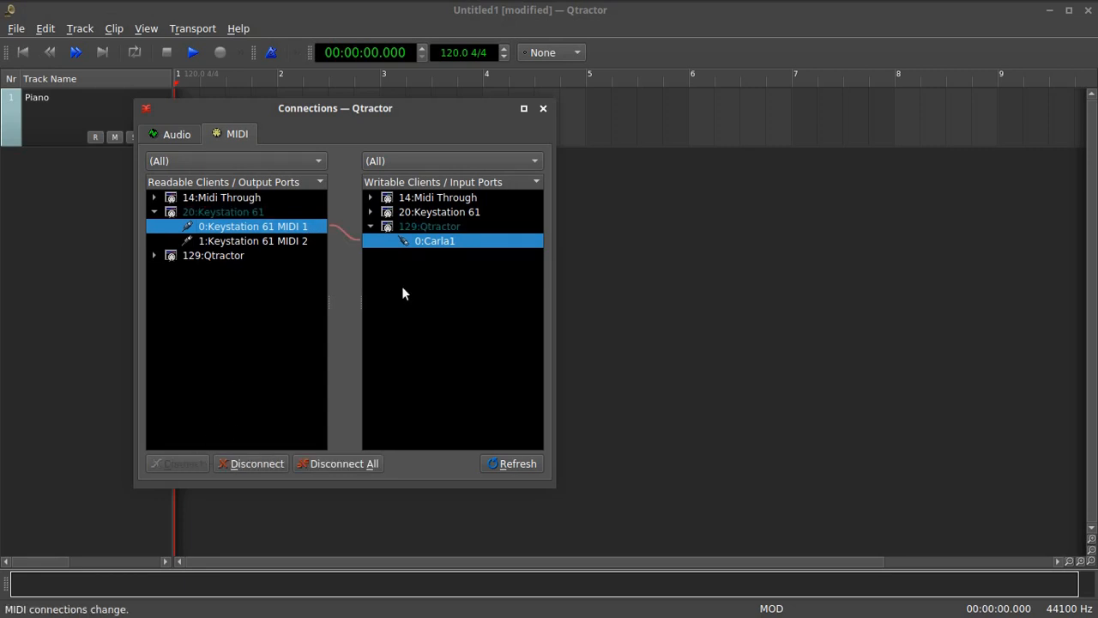
left_click(301, 240)
left_click(189, 456)
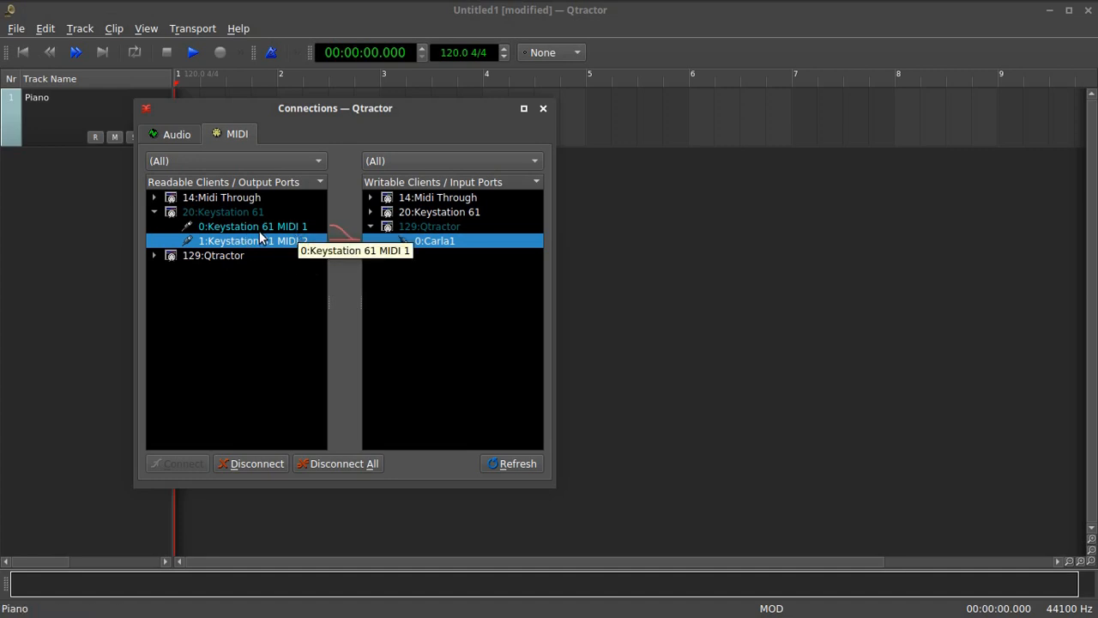
left_click(543, 108)
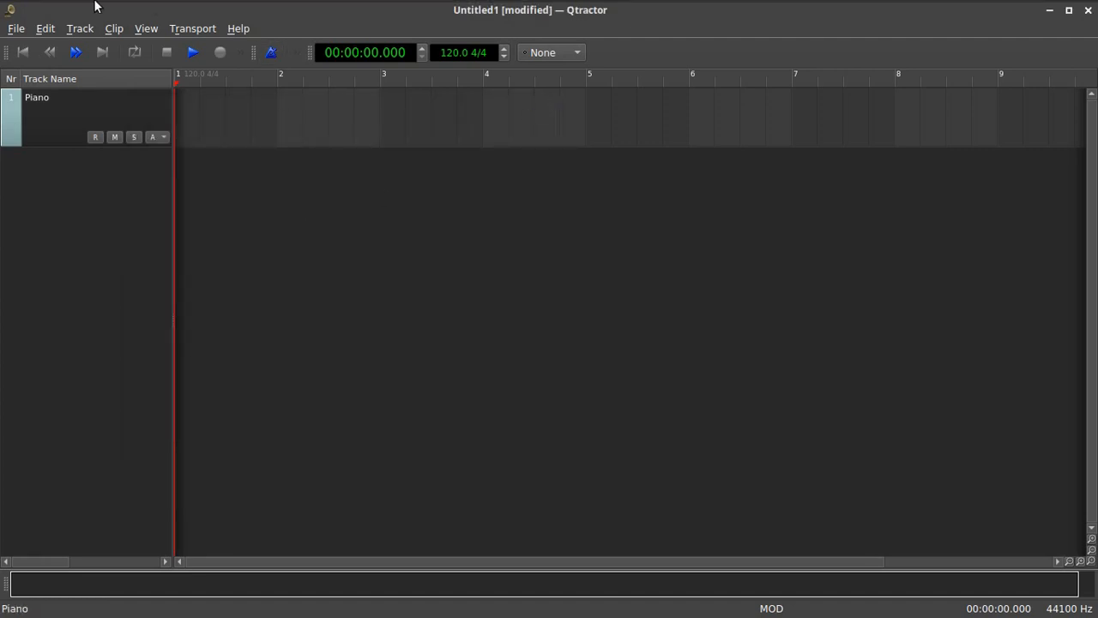
- Switch to Carla, show its side panel with the disk browser, and widen the panel
left_click(58, 11)
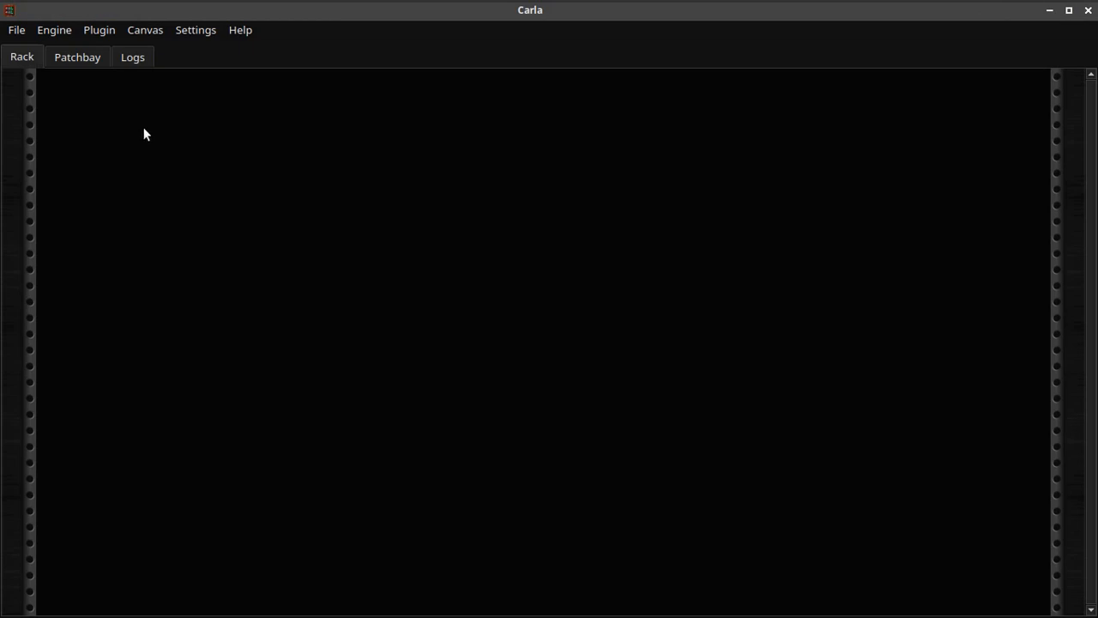
left_click(197, 31)
left_click(184, 110)
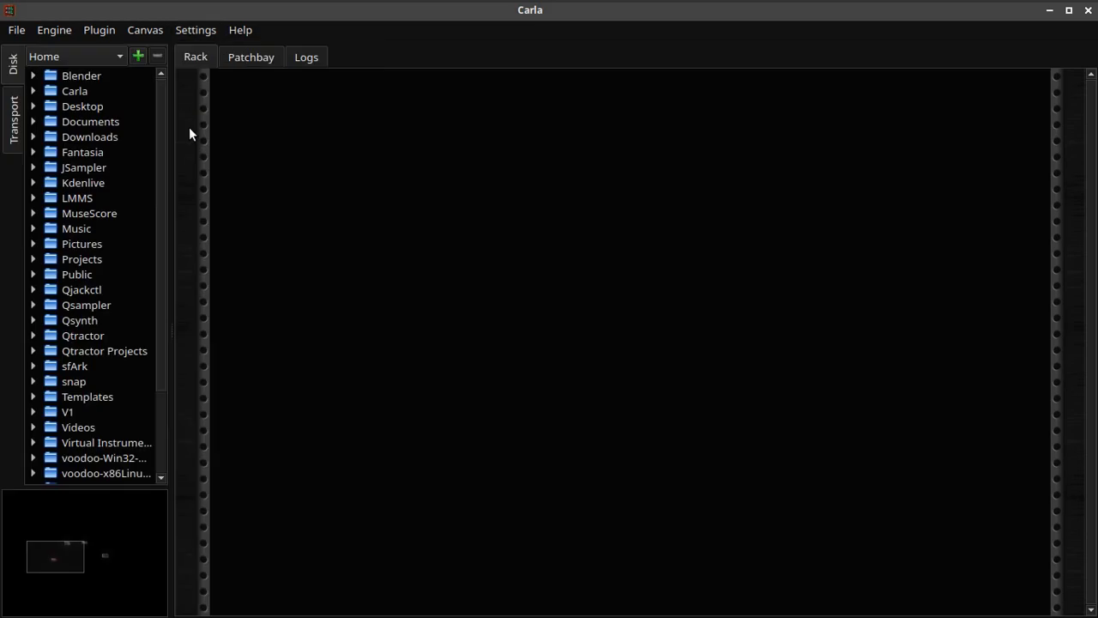
left_click_drag(169, 325, 282, 326)
- Look at the subfolders of the Virtual Instruments folder in the disk browser
scroll(182, 221, "down", 3)
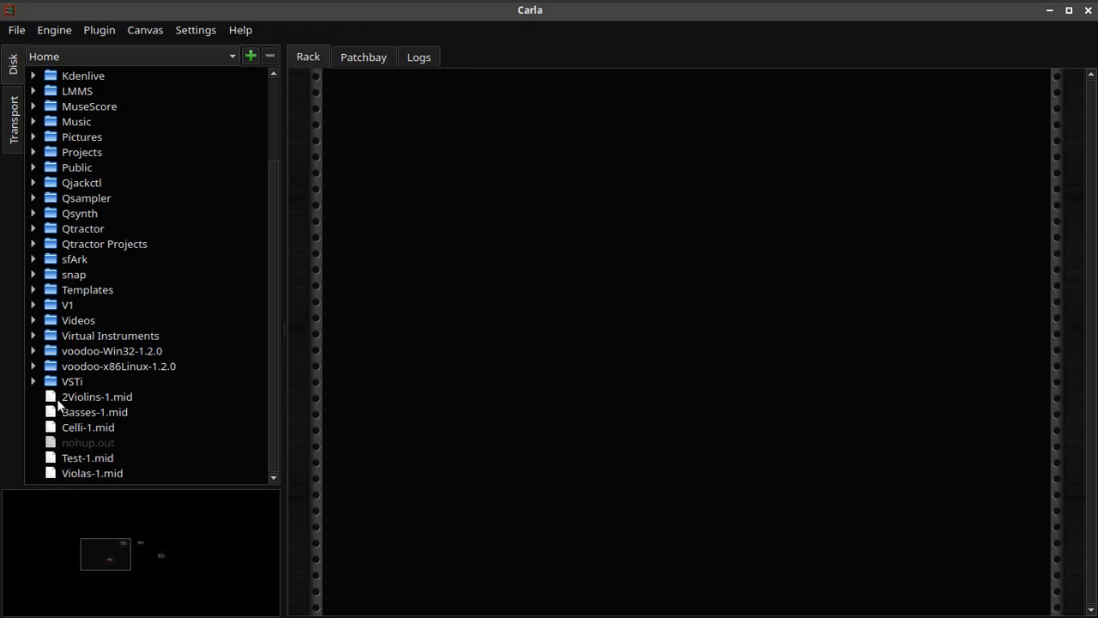
left_click(34, 336)
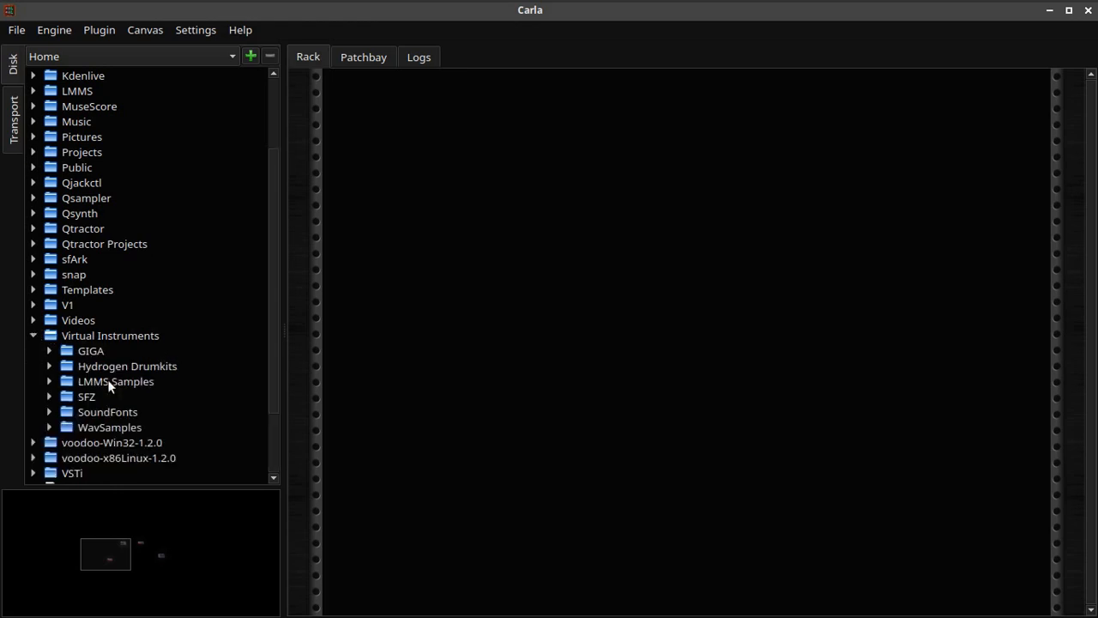
left_click(34, 336)
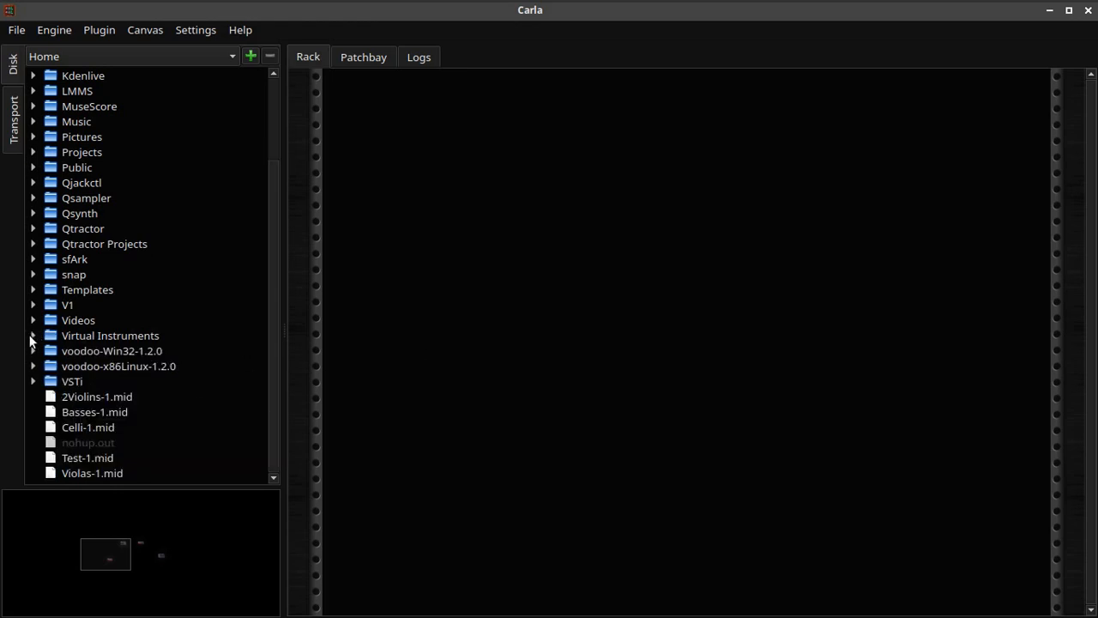
- Show the external ports in Carla's patchbay and connect Qtractor:Carla1 129:0 to Carla's midi-in
left_click(364, 55)
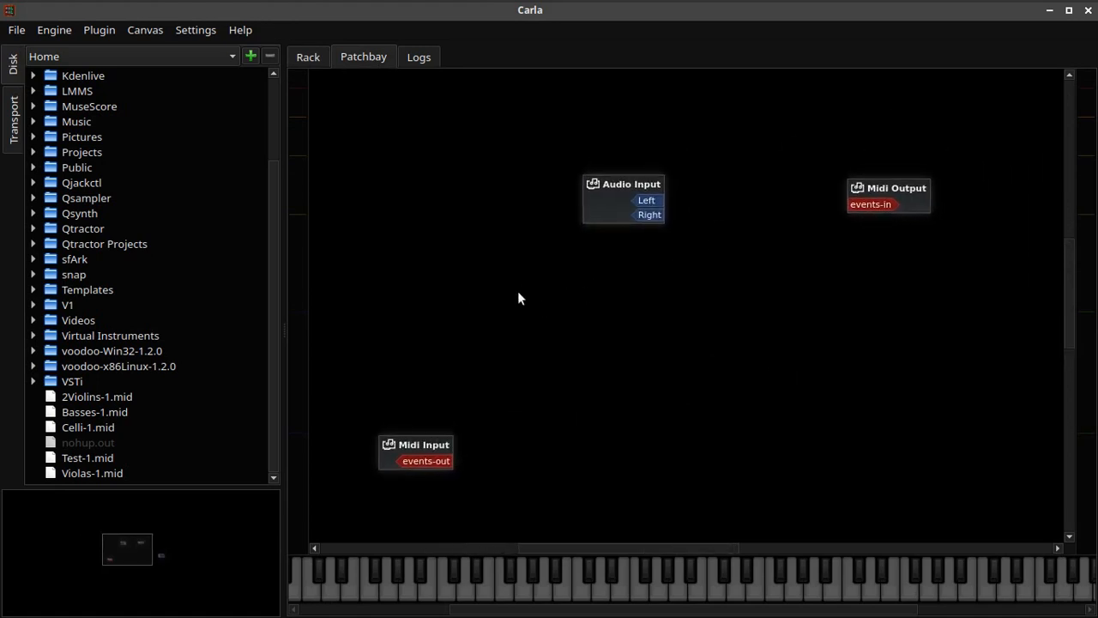
left_click(132, 31)
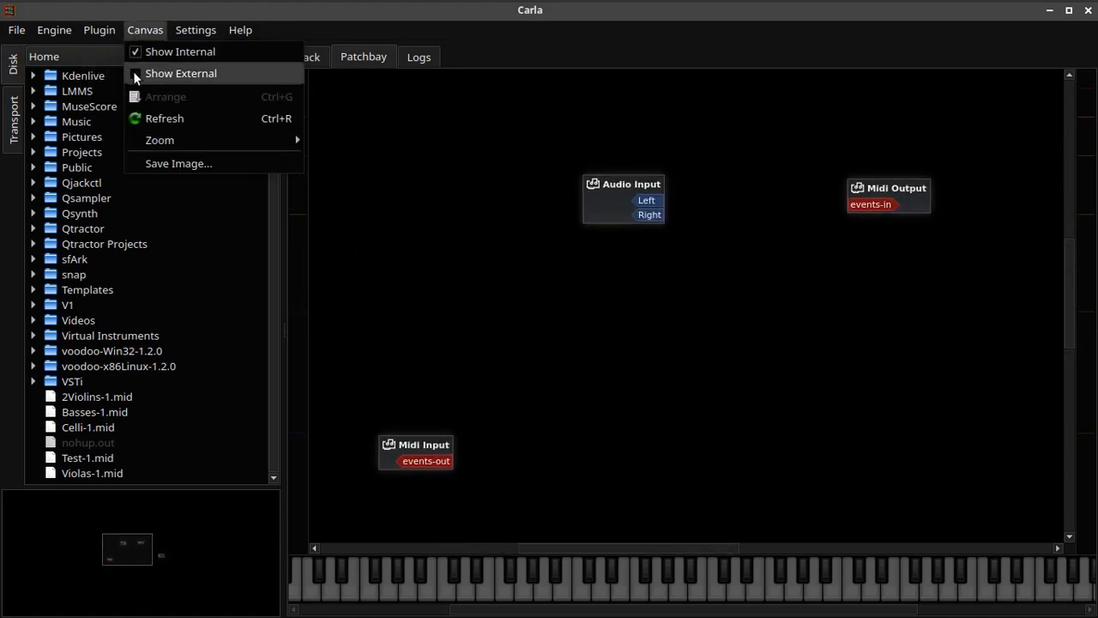
left_click(139, 53)
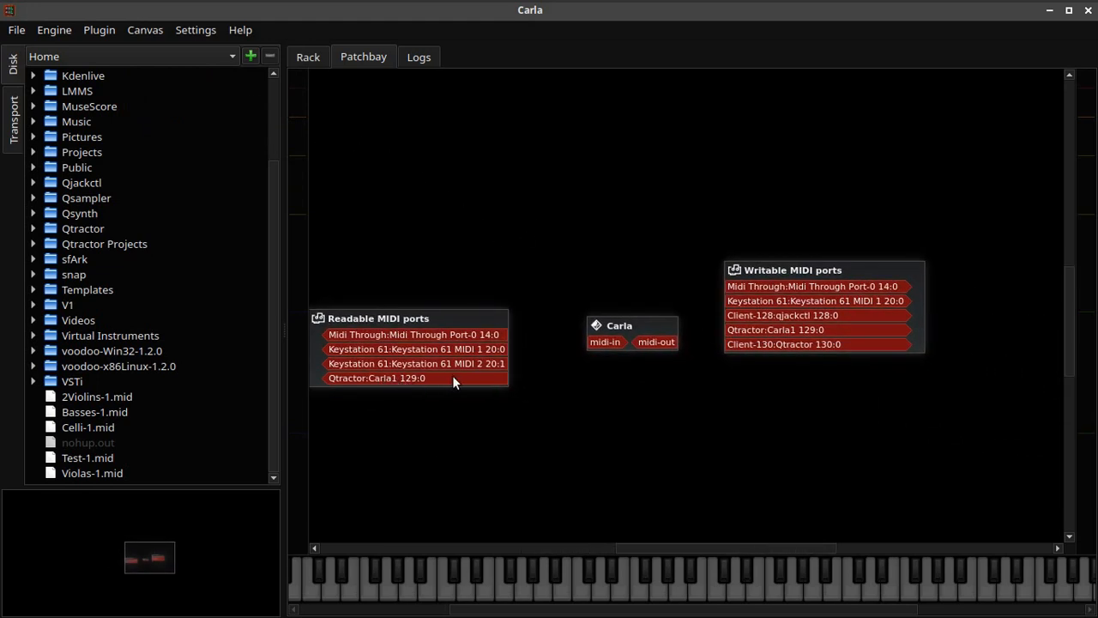
left_click_drag(502, 384, 605, 341)
- Set the patchbay canvas to show Carla's internal ports instead of the external ones
left_click(101, 30)
mouse_move(145, 30)
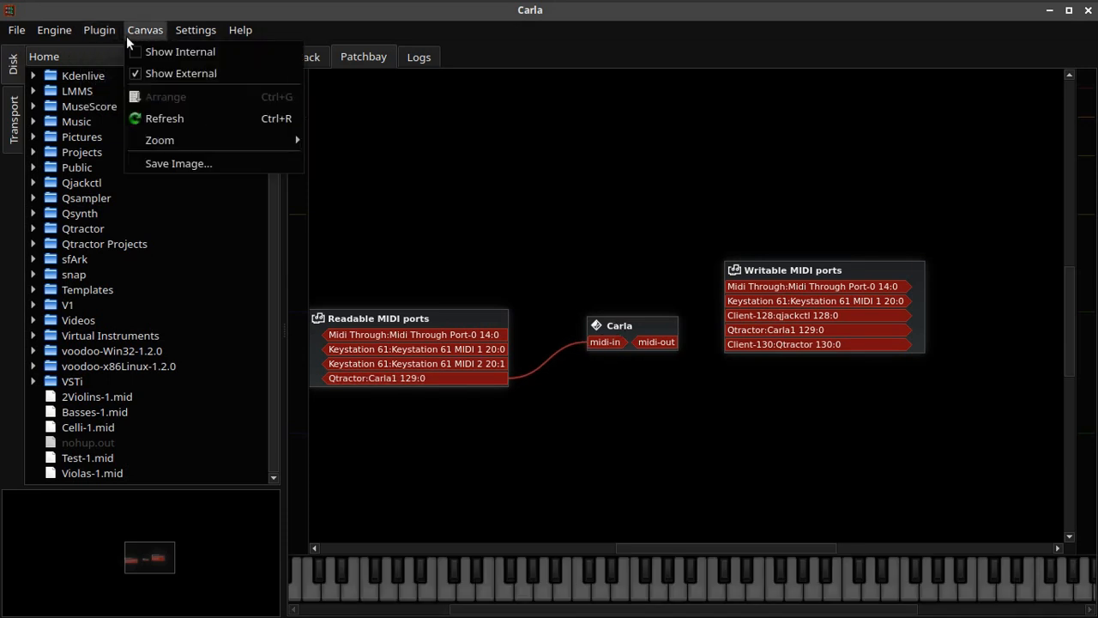
left_click(147, 52)
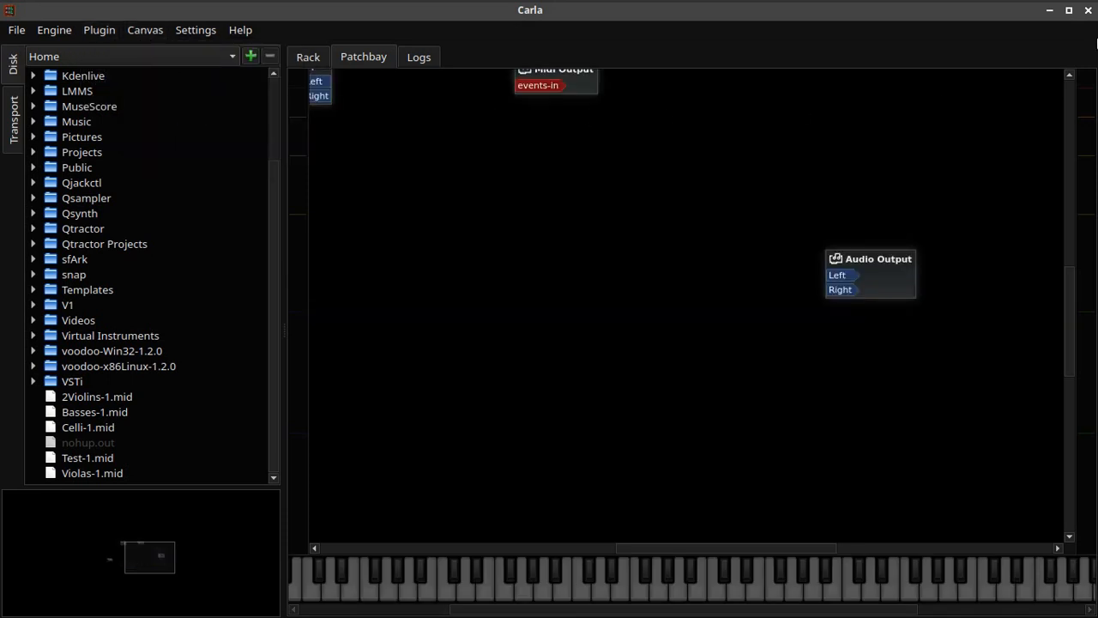
- Switch to Qtractor and review its audio and MIDI connections, including the CarlaReturn and Carla1 ports
left_click(1049, 10)
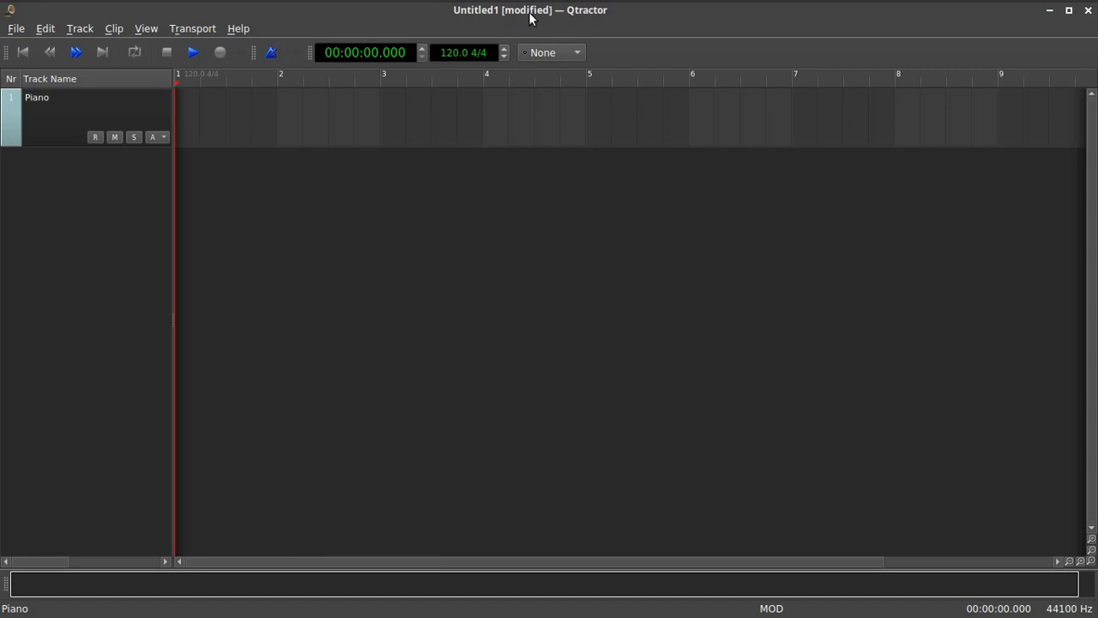
key("F8")
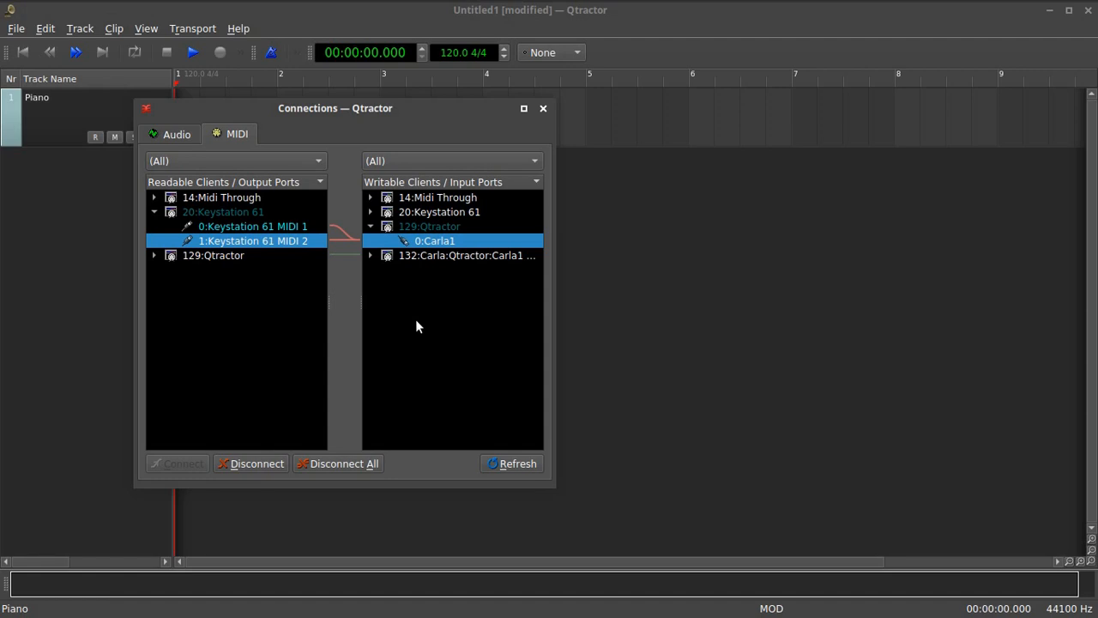
left_click(169, 129)
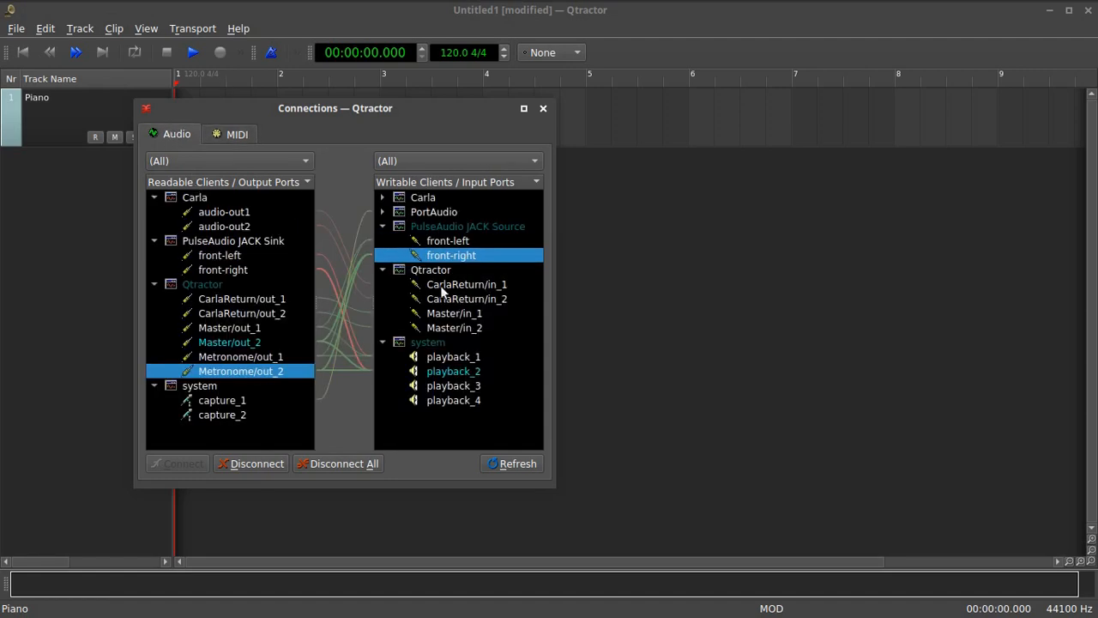
left_click(239, 134)
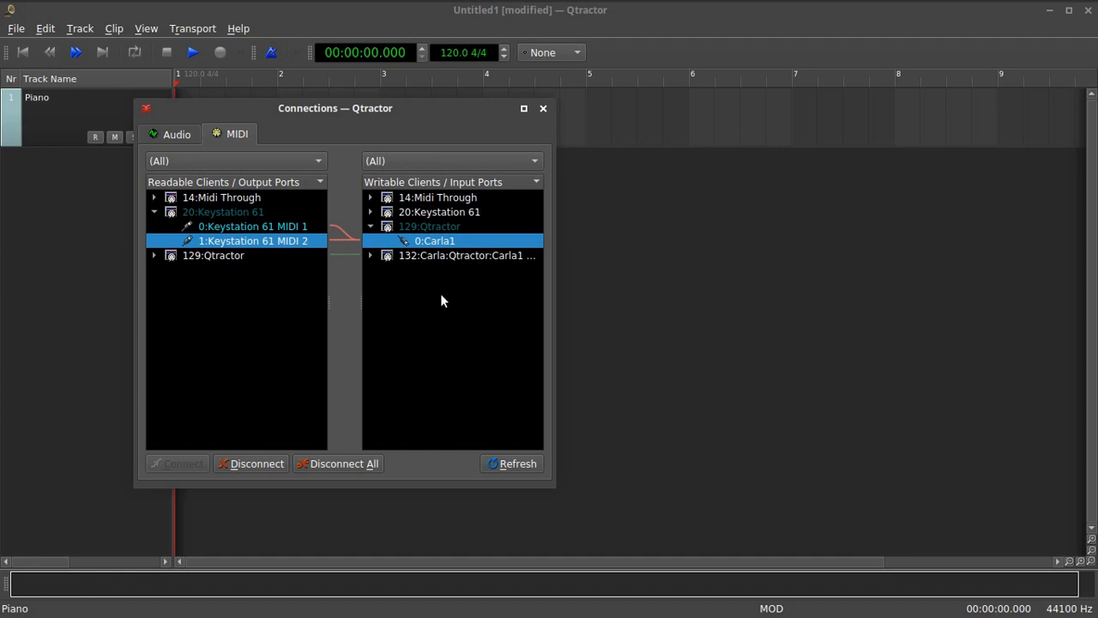
left_click(543, 109)
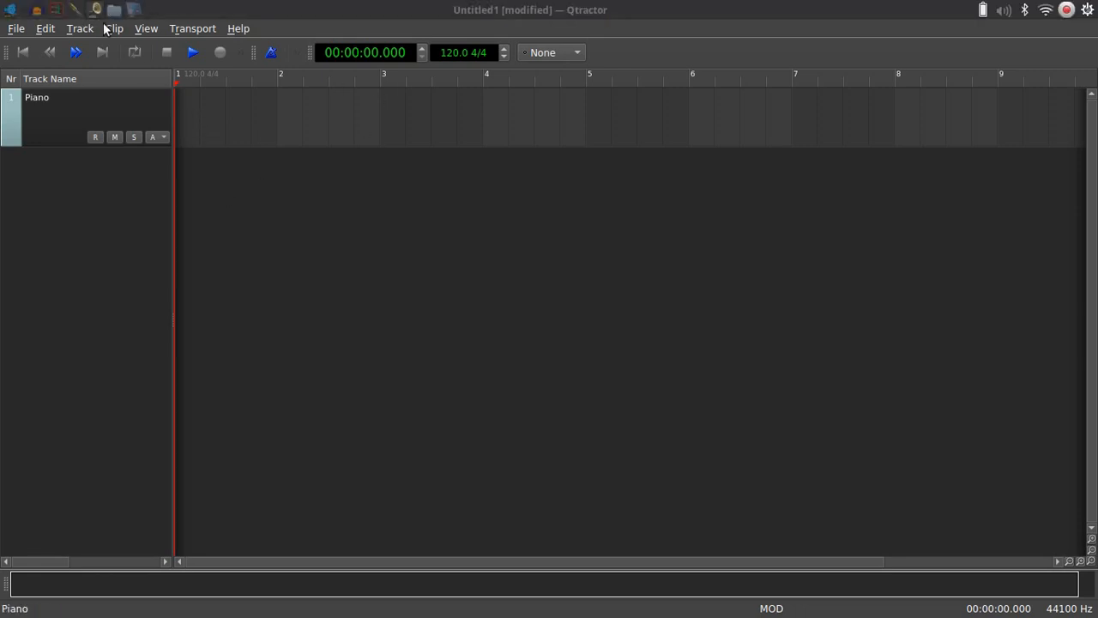
- Switch back to Carla, show the rack, and search the plugins available to add for "midi"
left_click(54, 8)
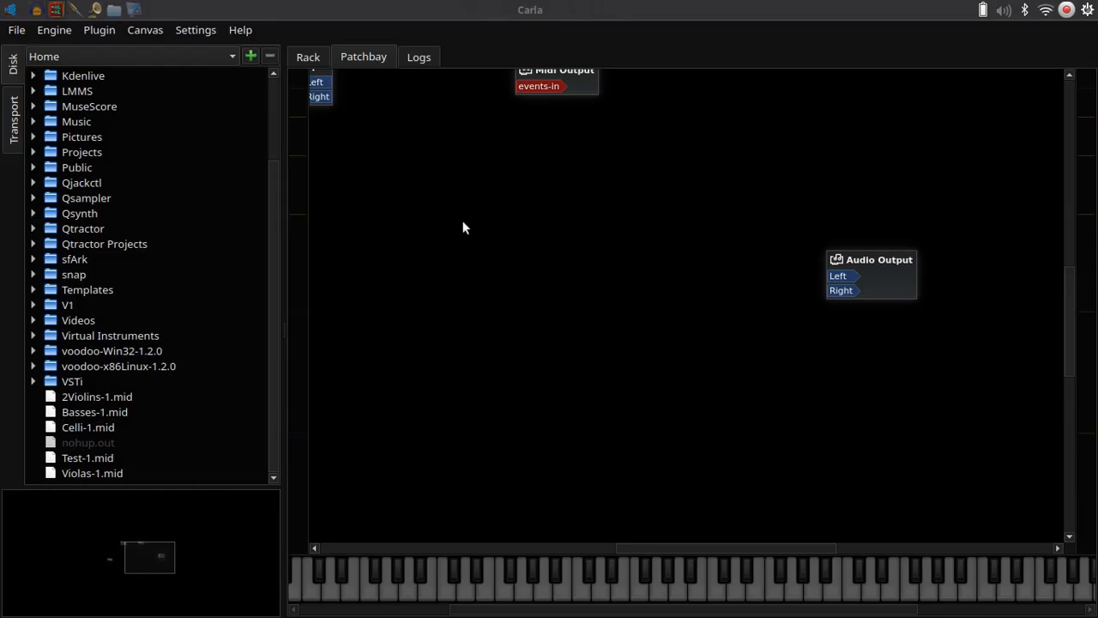
left_click_drag(541, 228, 615, 375)
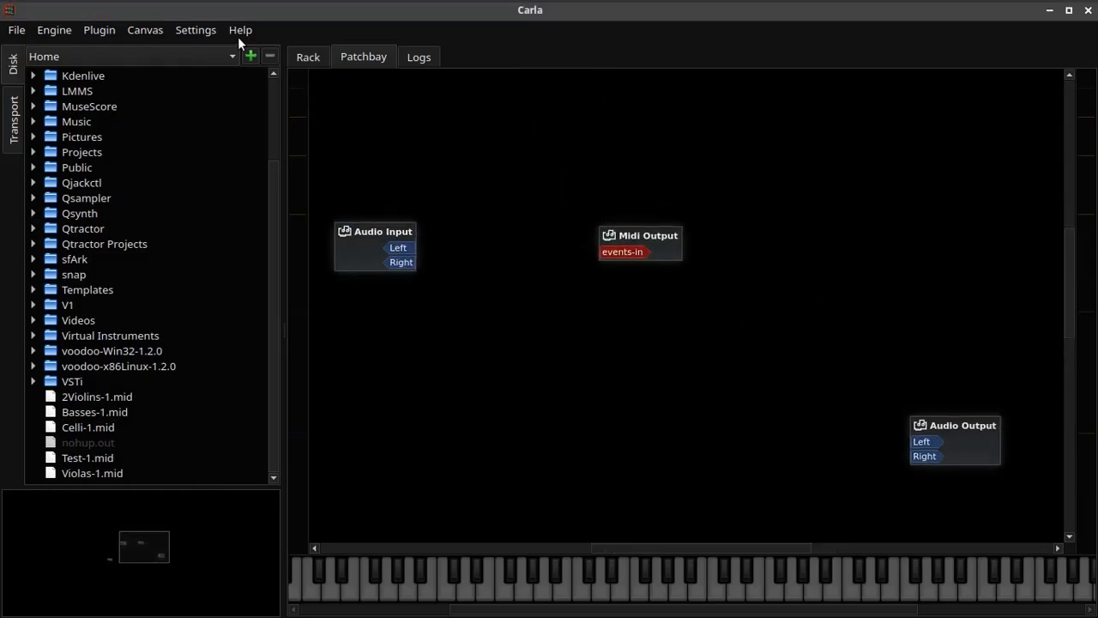
left_click(308, 57)
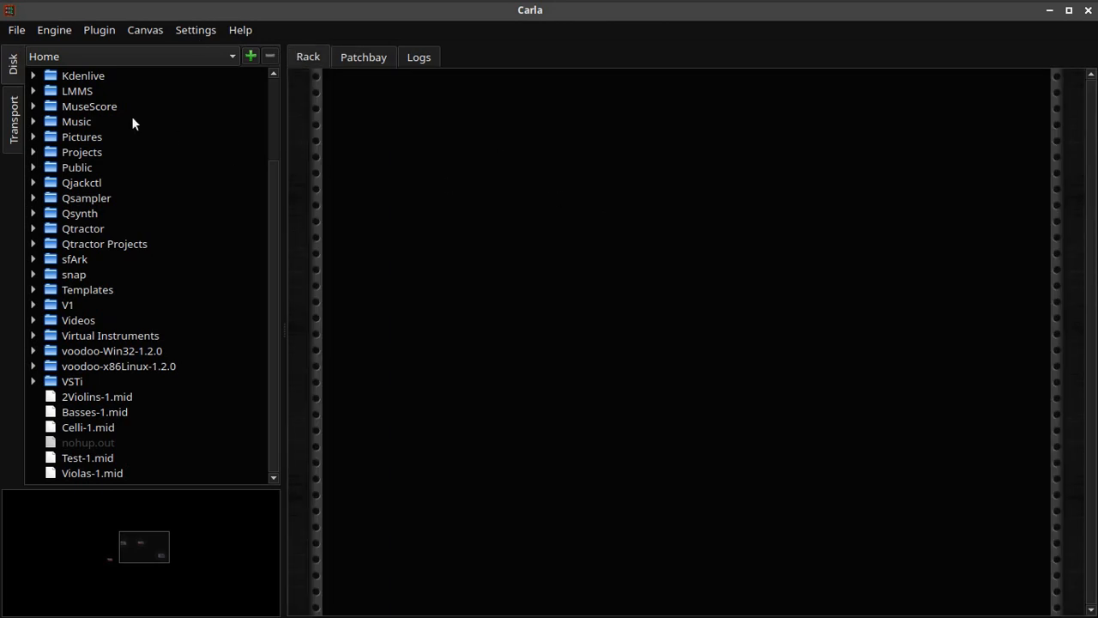
left_click(96, 33)
left_click(98, 43)
double_click(396, 177)
type("midei")
key("BackSpace")
key("BackSpace")
type("i")
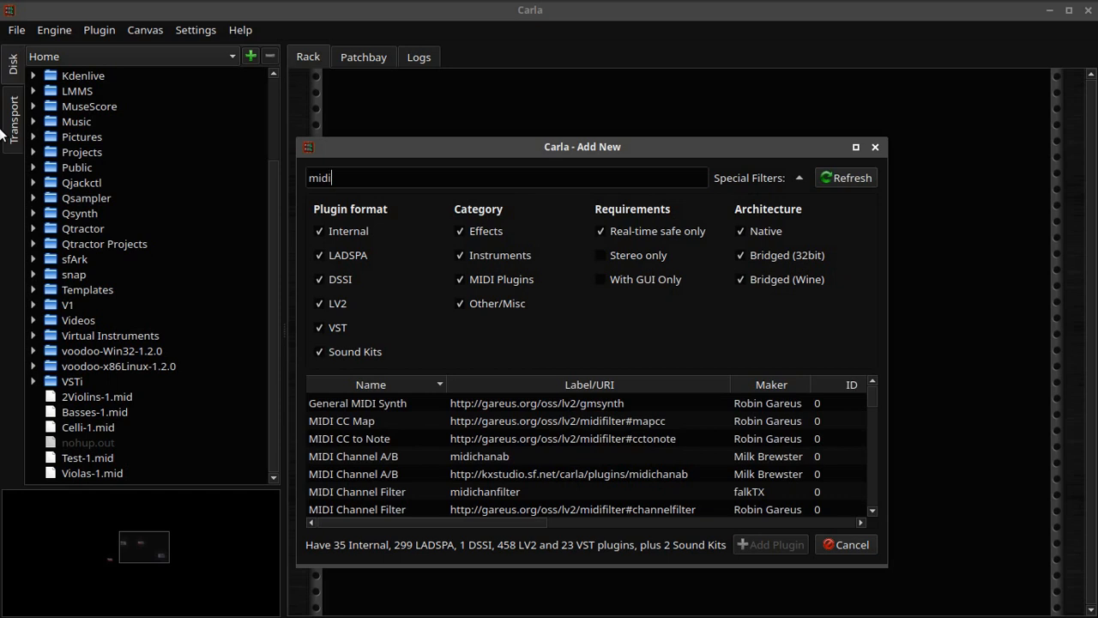
- Add the MIDI Simple Channel Filter plugin to the rack
scroll(524, 449, "down", 3)
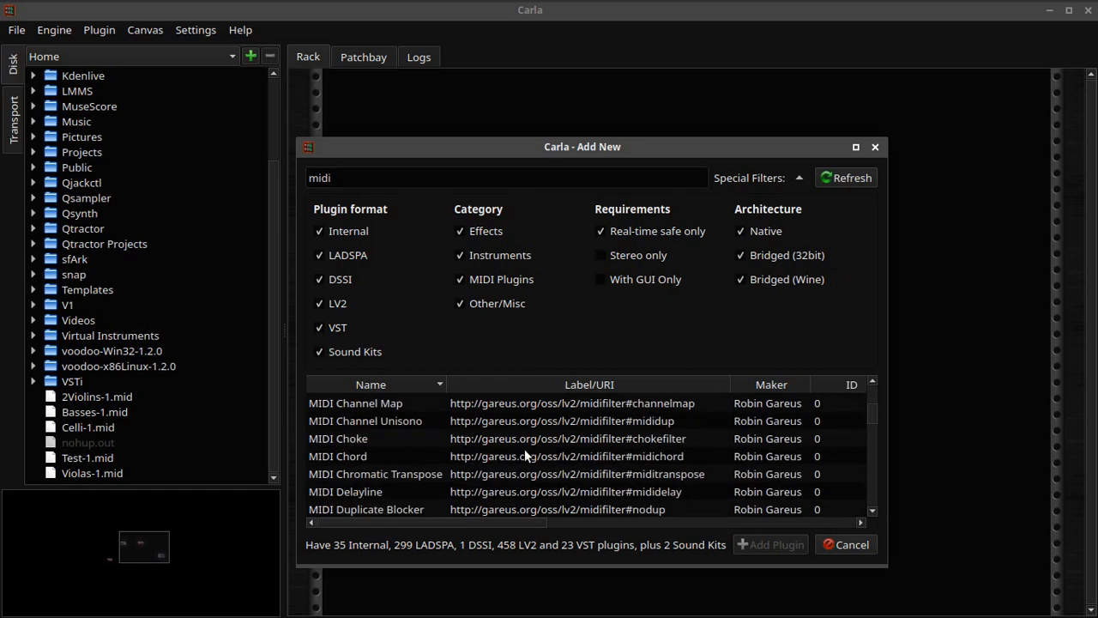
scroll(446, 455, "up", 1)
scroll(428, 450, "up", 1)
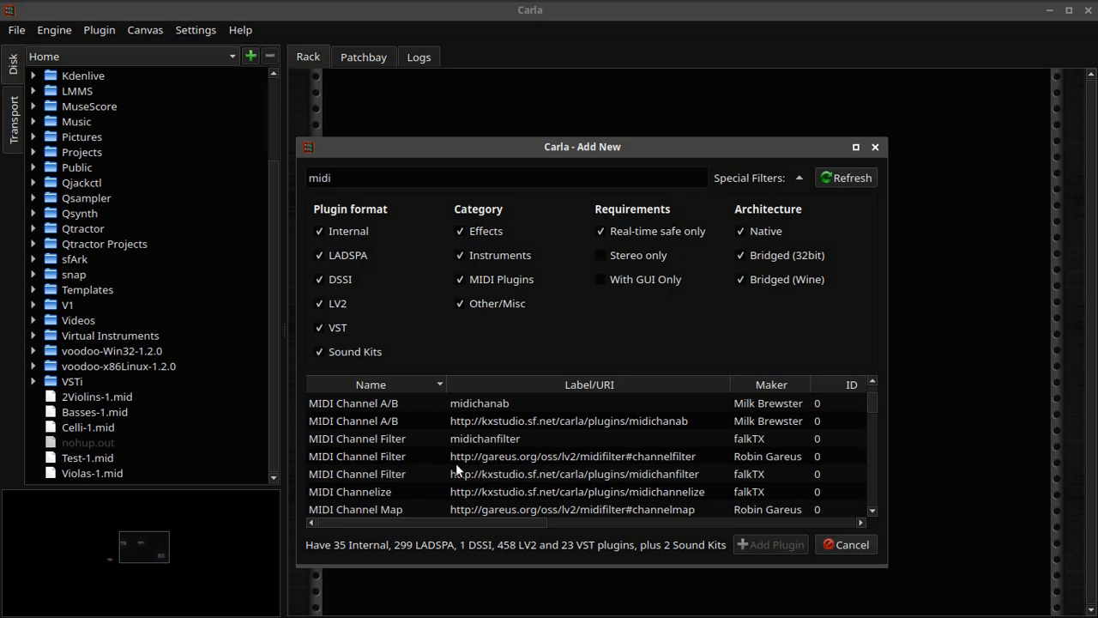
scroll(470, 460, "down", 4)
scroll(468, 461, "down", 4)
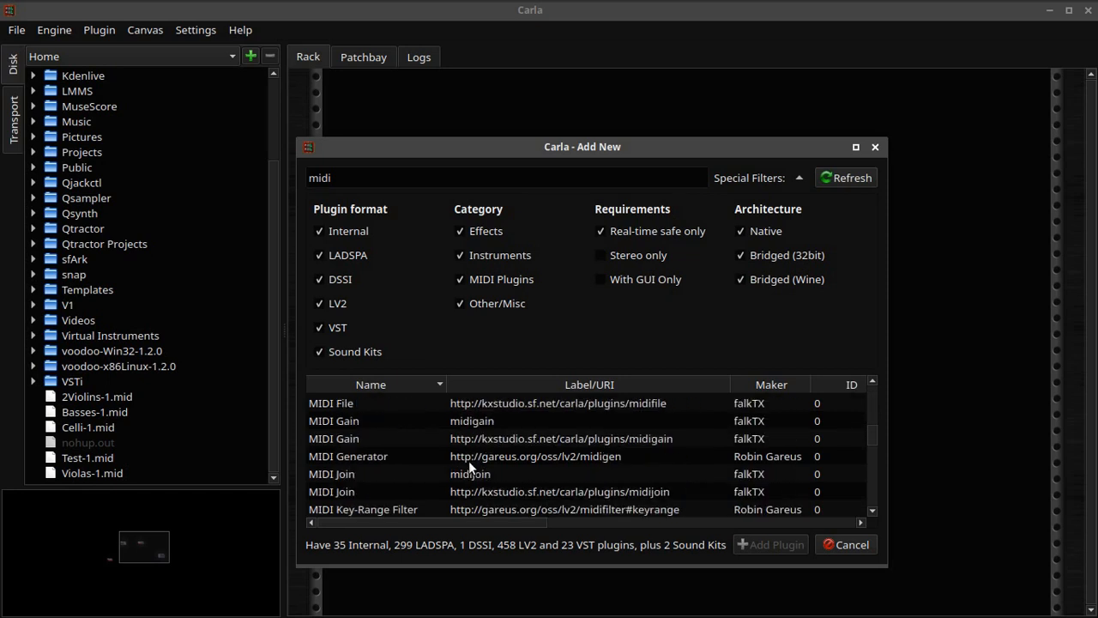
scroll(469, 460, "down", 1)
scroll(471, 456, "down", 2)
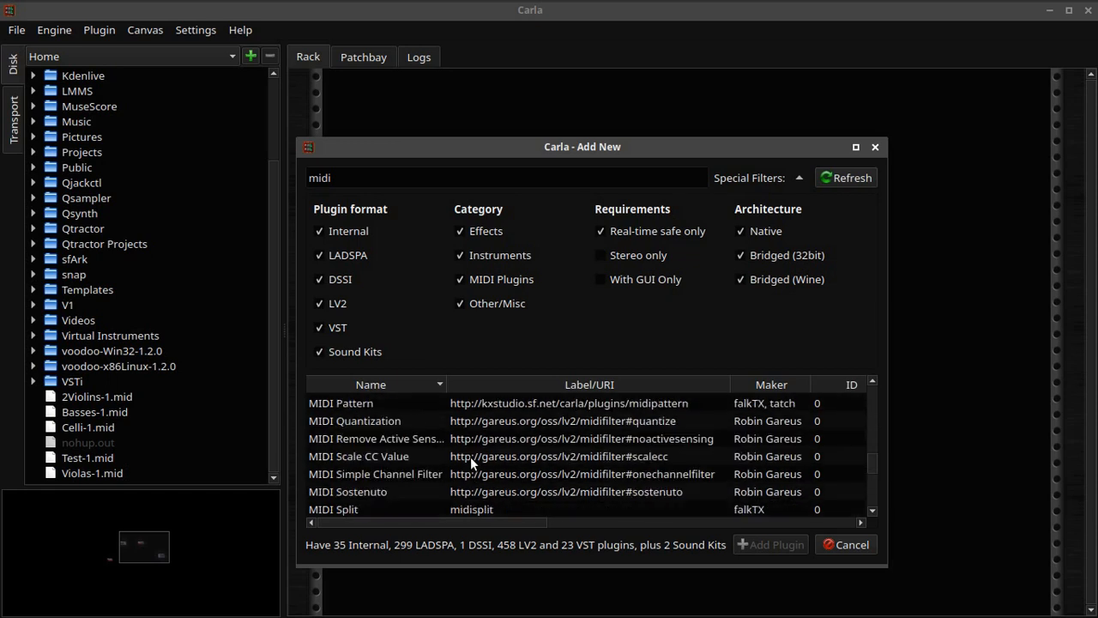
left_click(406, 474)
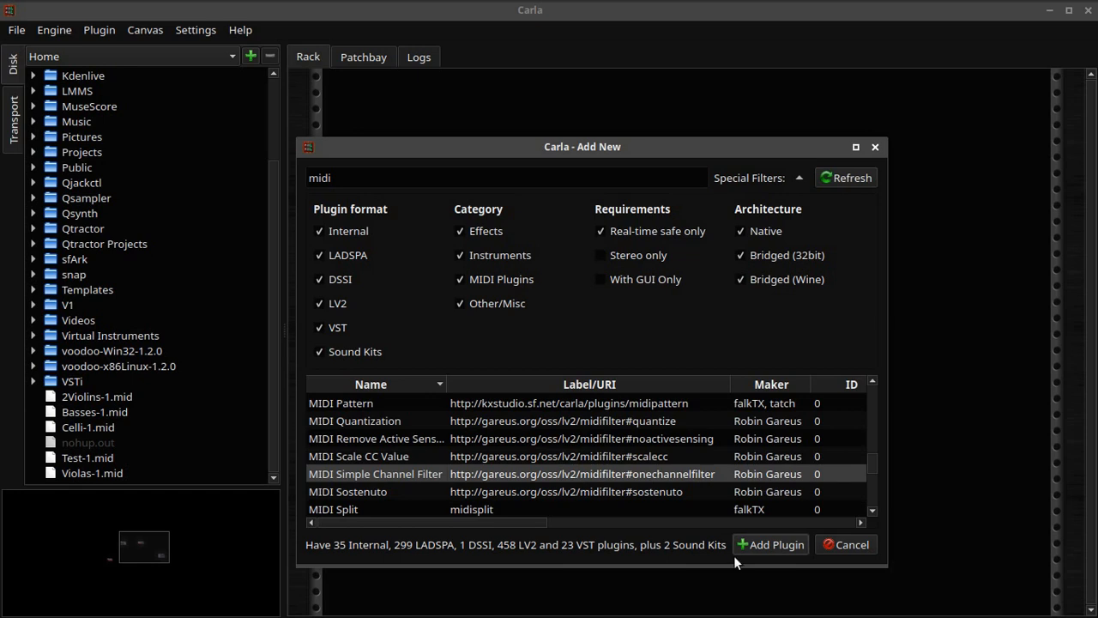
left_click(775, 543)
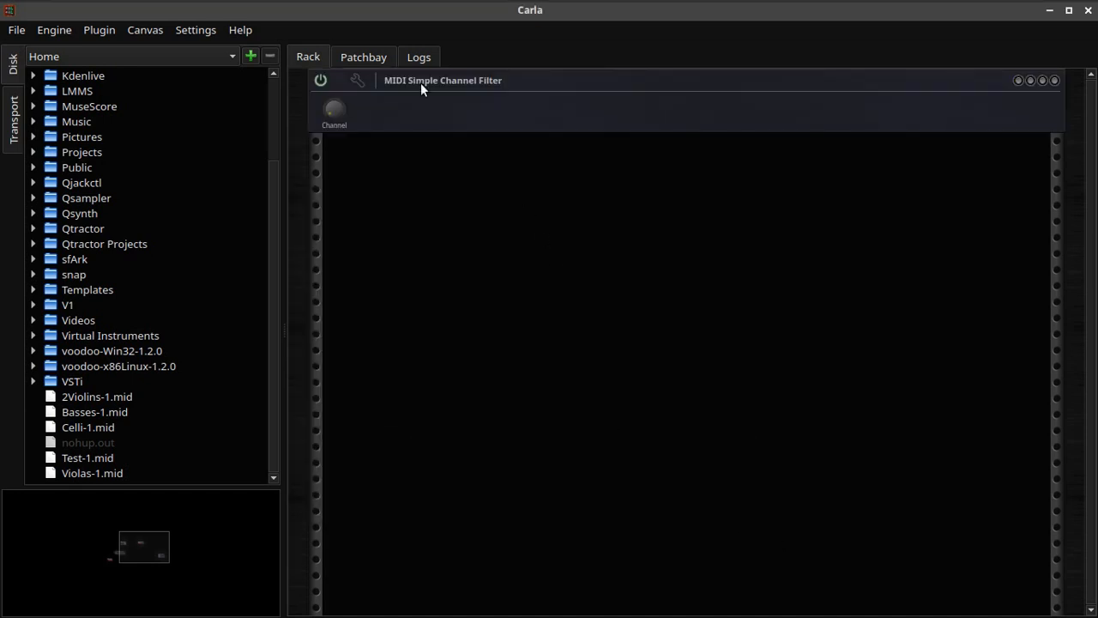
- Review the MIDI Simple Channel Filter's settings and select 1 - 01 as its Channel parameter
left_click(355, 81)
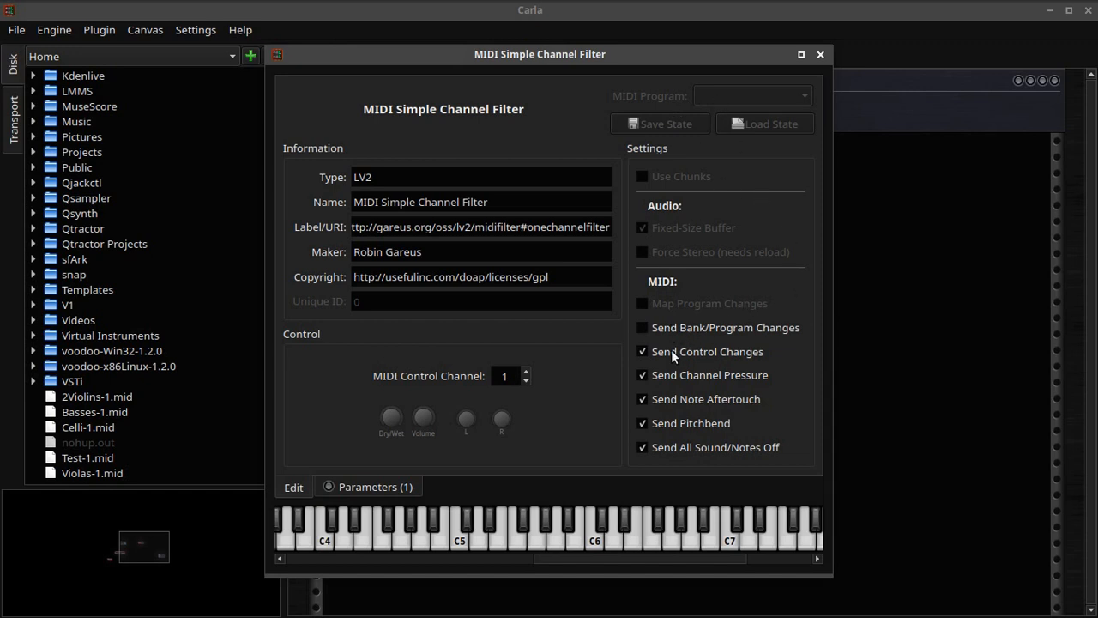
left_click(395, 487)
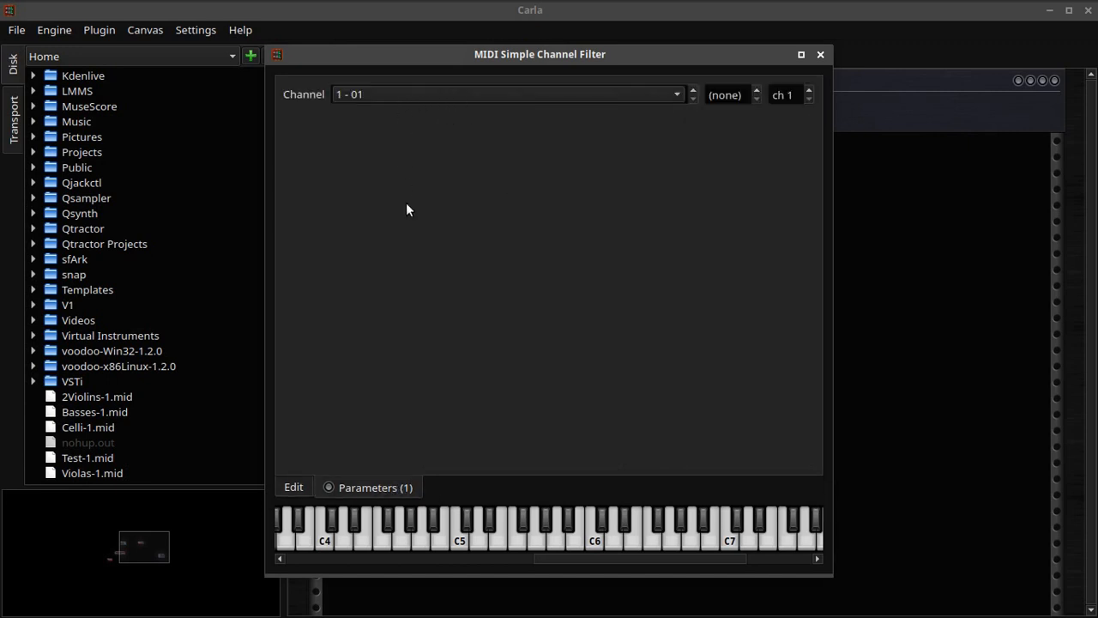
left_click(358, 92)
left_click(359, 113)
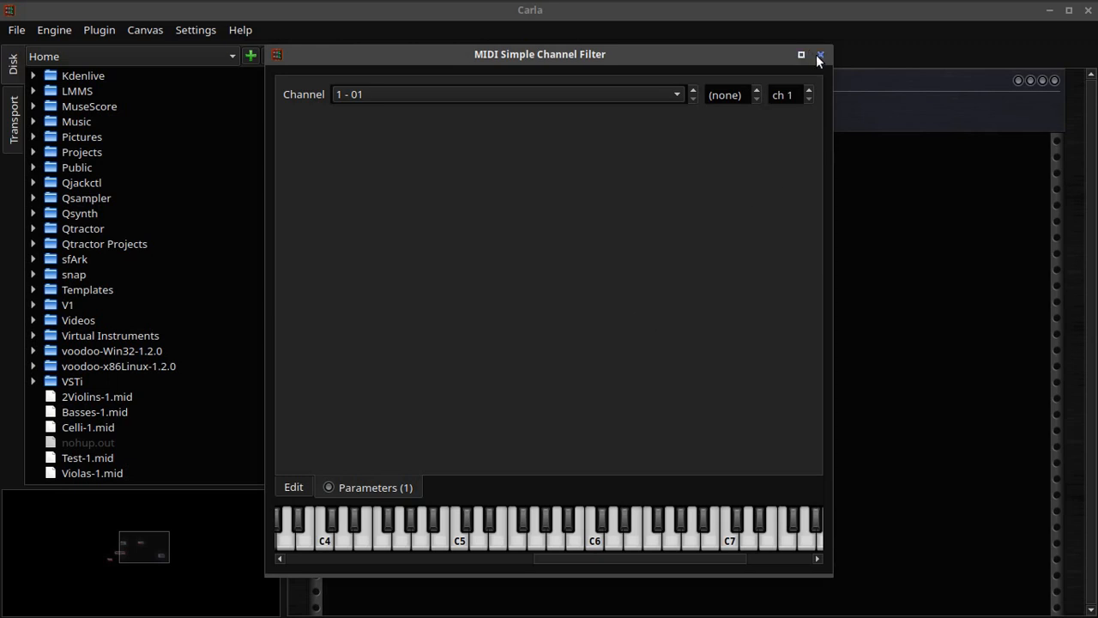
left_click(298, 486)
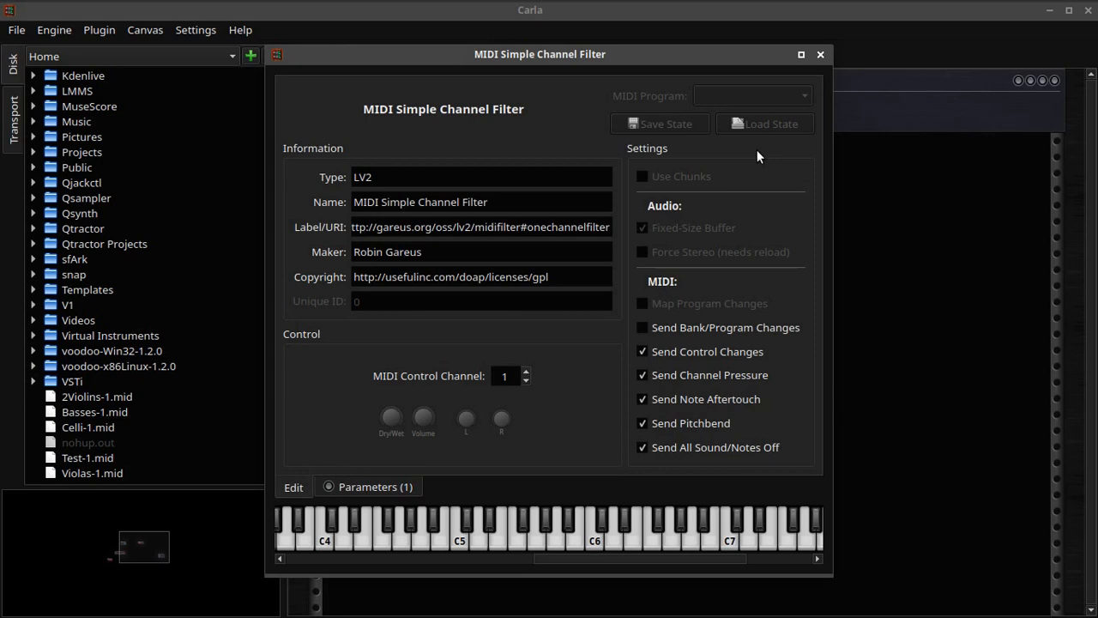
left_click(820, 55)
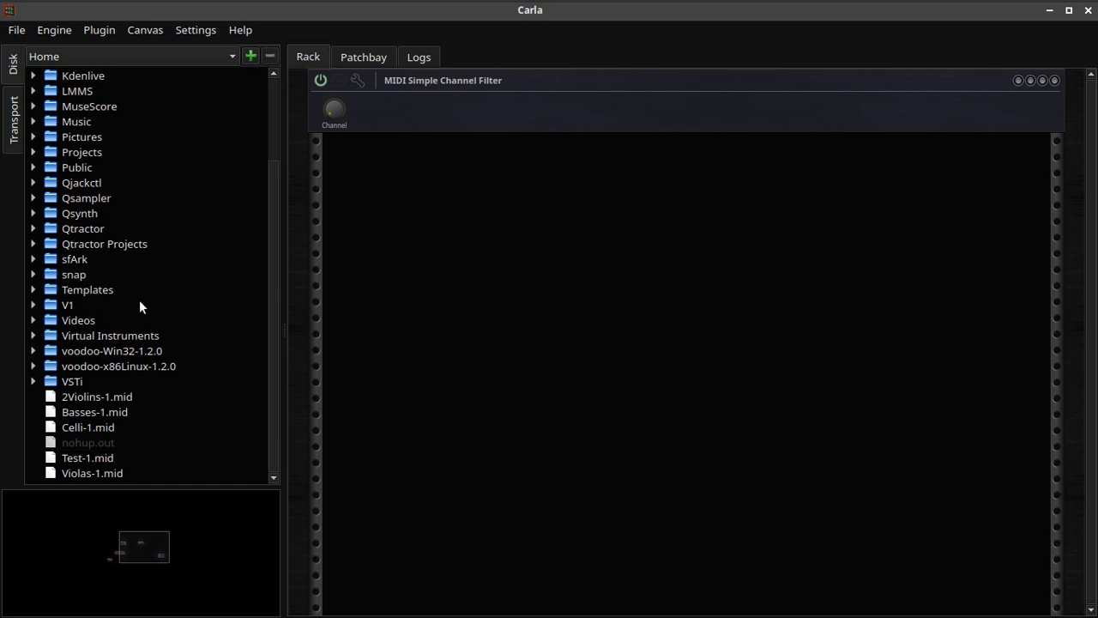
- Add Sonatina_SteinwayConcertGrand from Virtual Instruments/SoundFonts/Primary SoundFonts/Piano and Harp to the rack, and hide the side panel
left_click(35, 336)
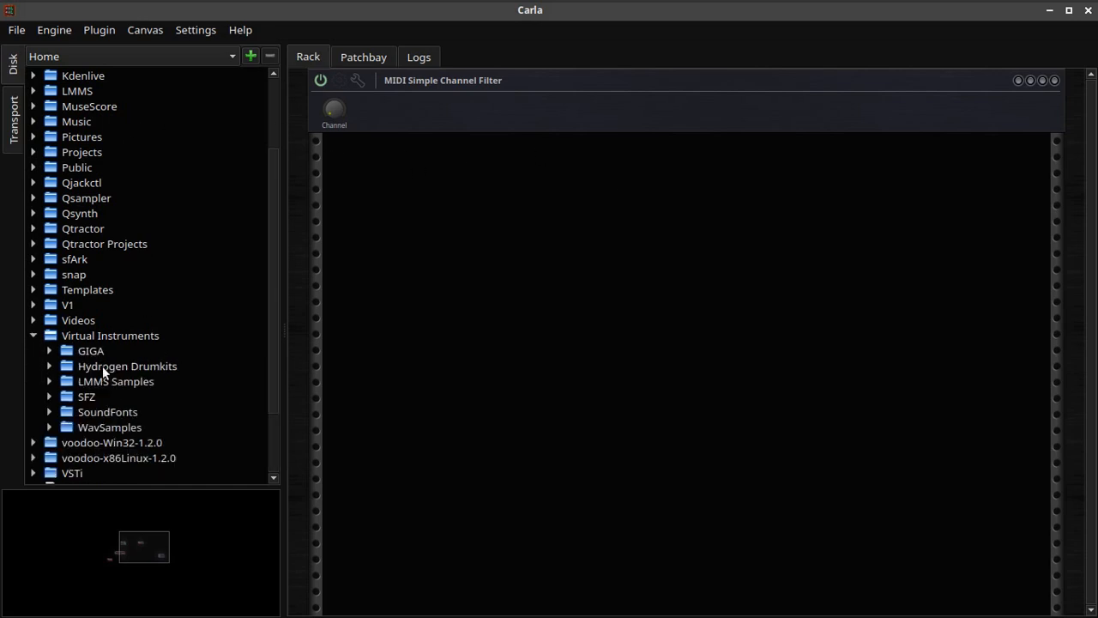
left_click(50, 412)
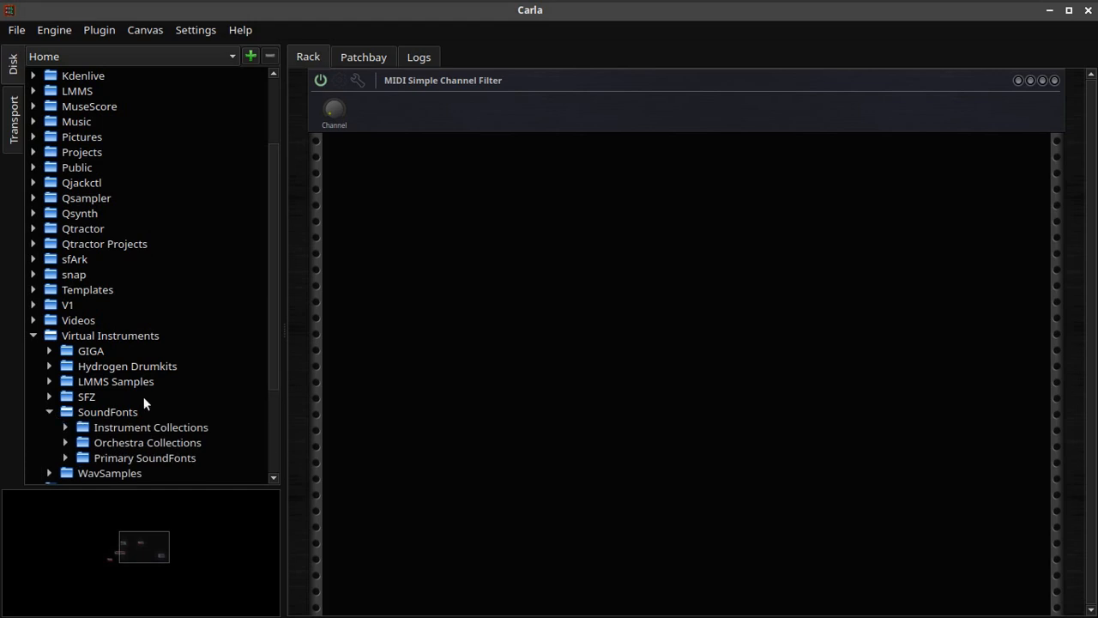
scroll(120, 366, "down", 3)
double_click(78, 323)
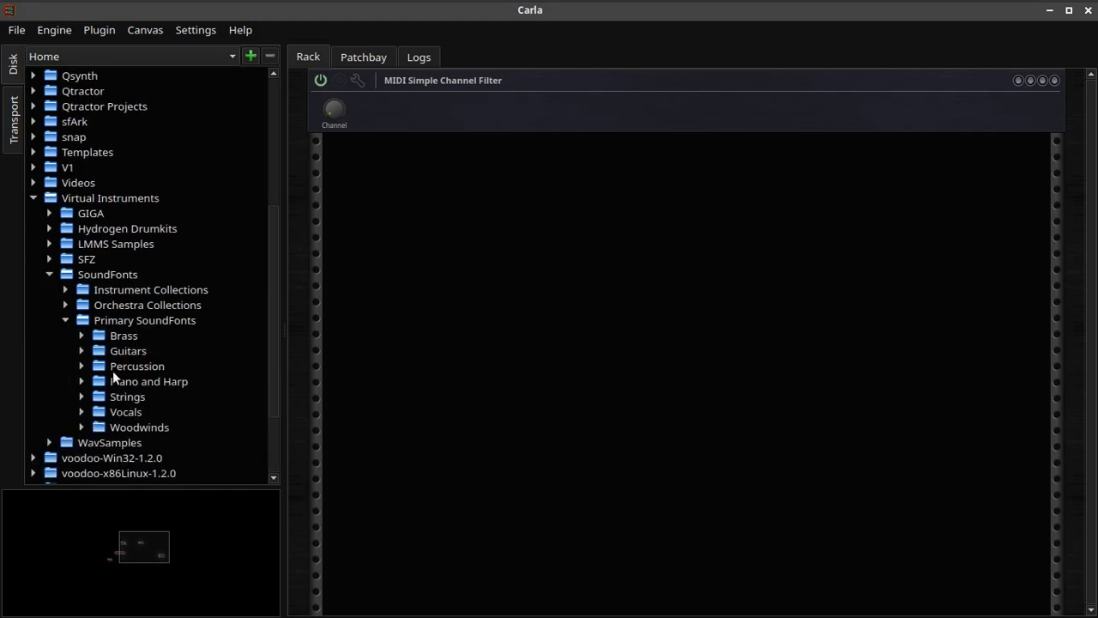
left_click(82, 379)
left_click(163, 409)
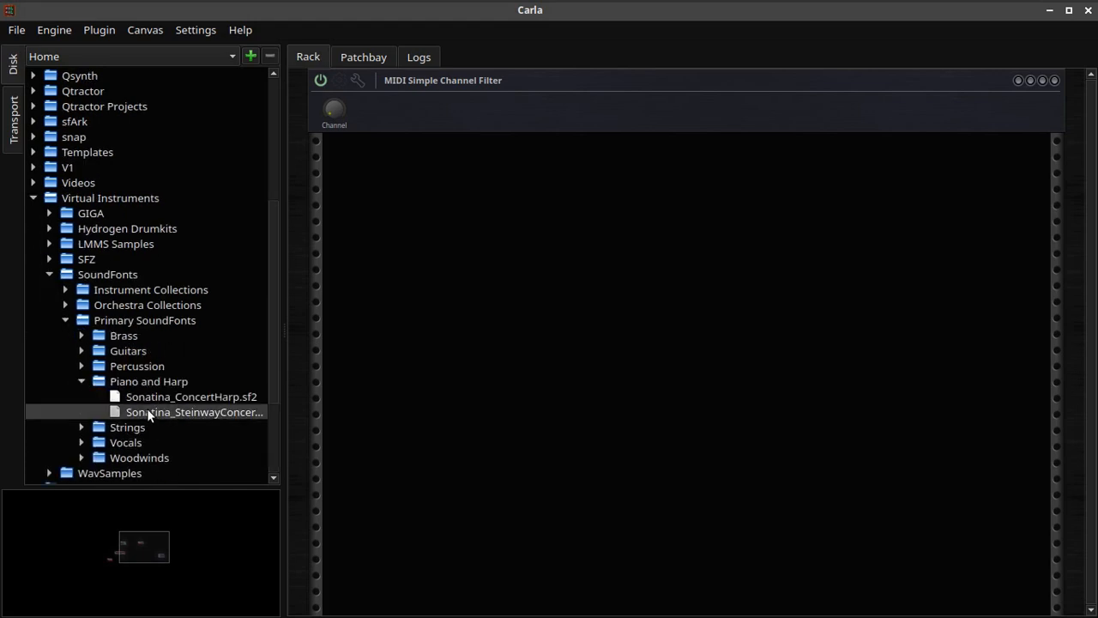
left_click_drag(148, 409, 641, 240)
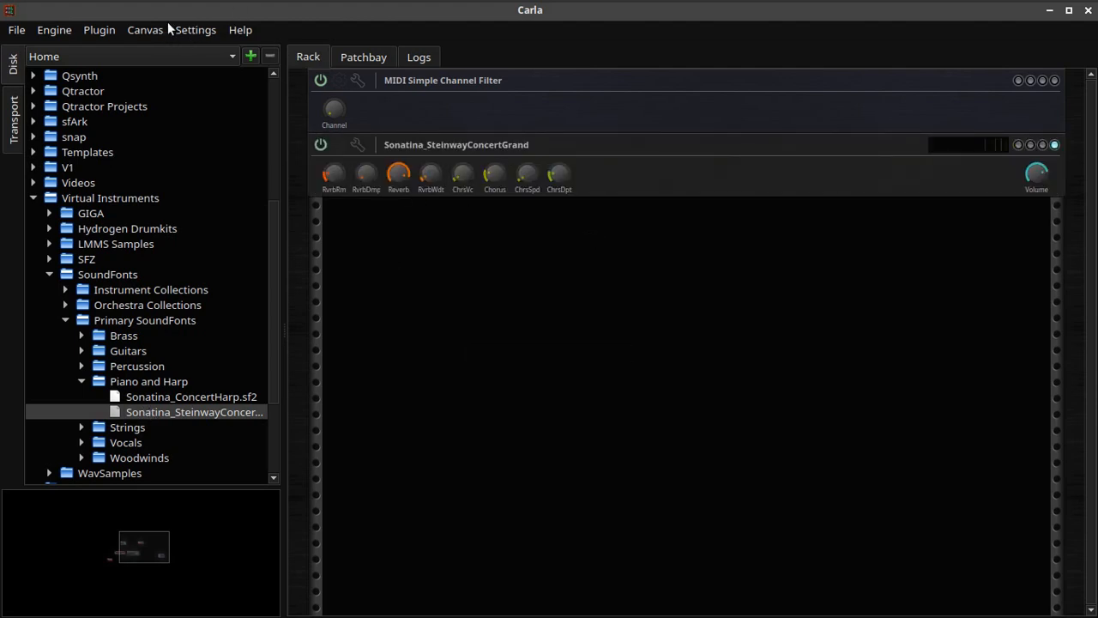
left_click(195, 30)
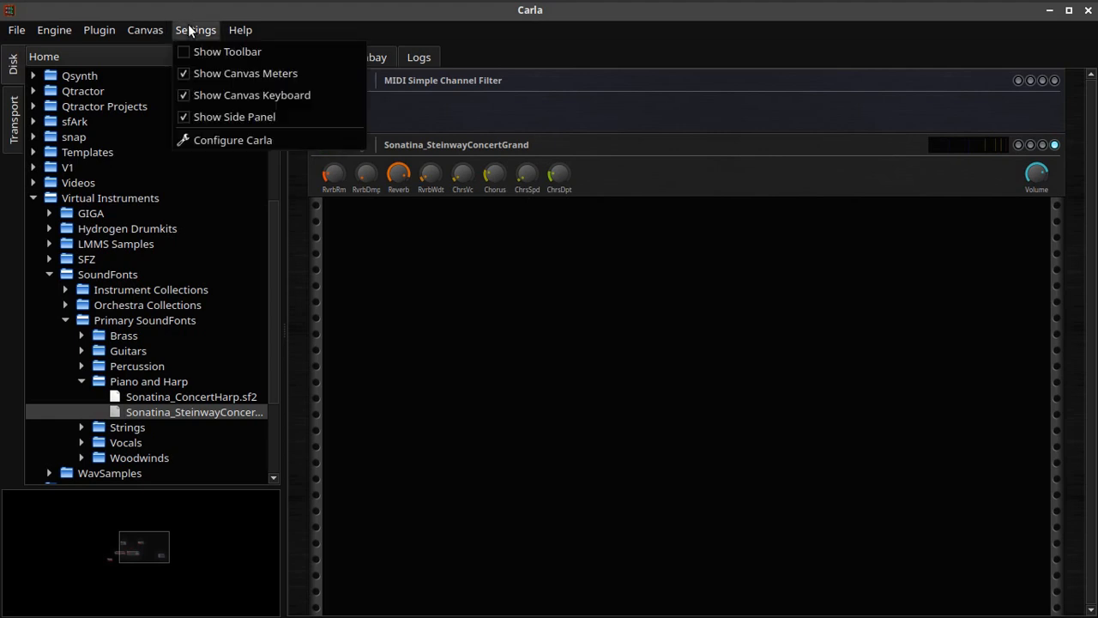
left_click(185, 120)
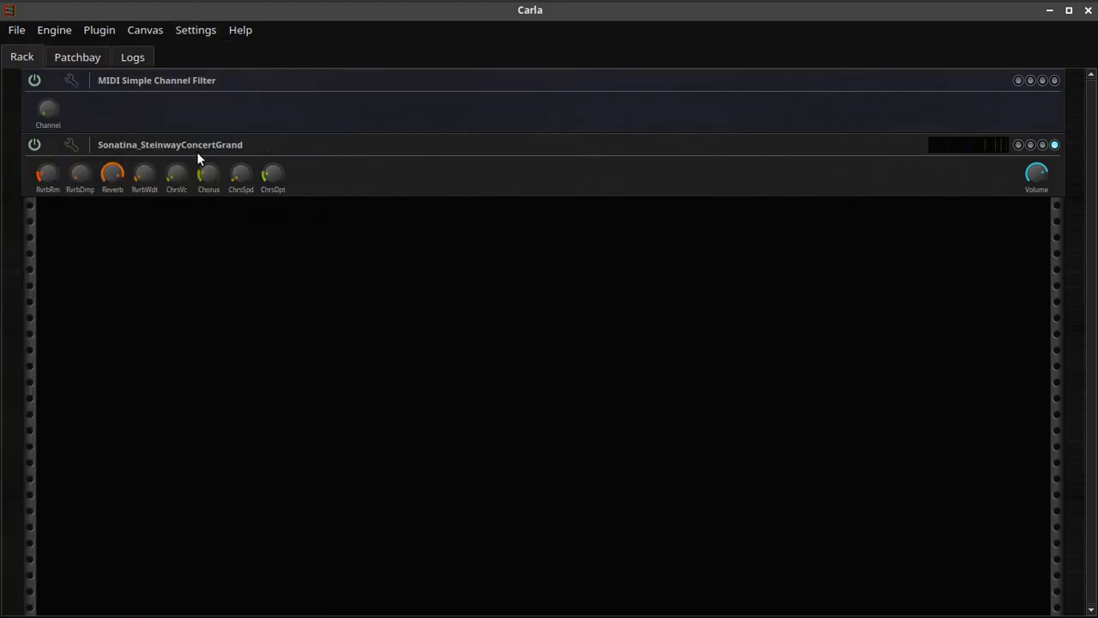
- In the Sonatina_SteinwayConcertGrand settings, enable Send Control Changes and disable Map Program Changes
left_click(72, 143)
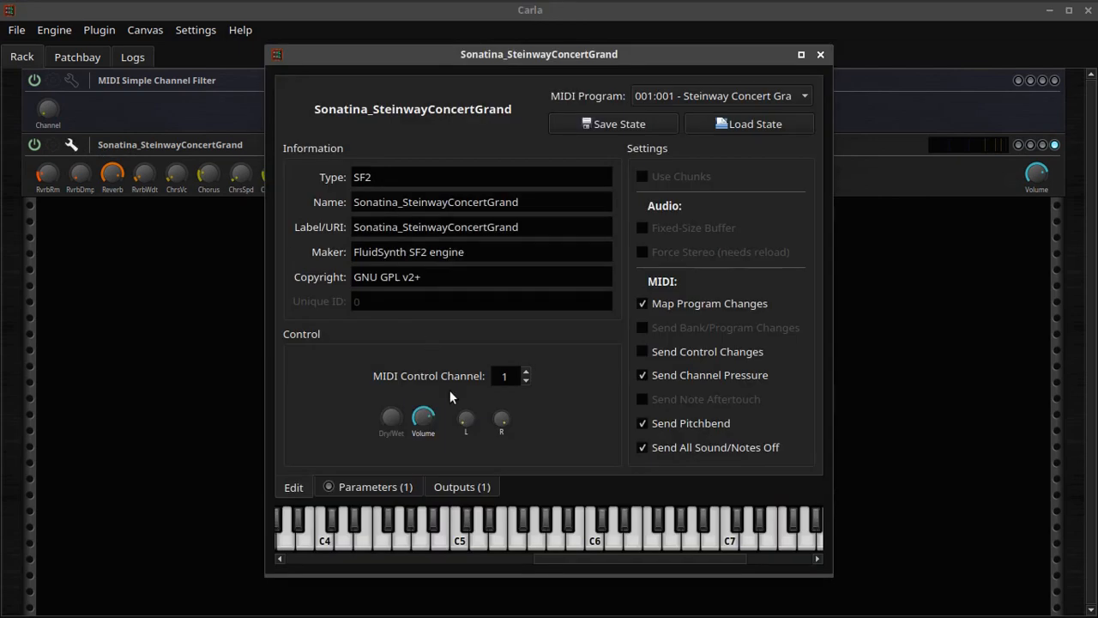
left_click(642, 352)
left_click(642, 304)
- Set the Reverb On/Off and Chorus On/Off parameters of Sonatina_SteinwayConcertGrand to 0 and close its settings
left_click(404, 486)
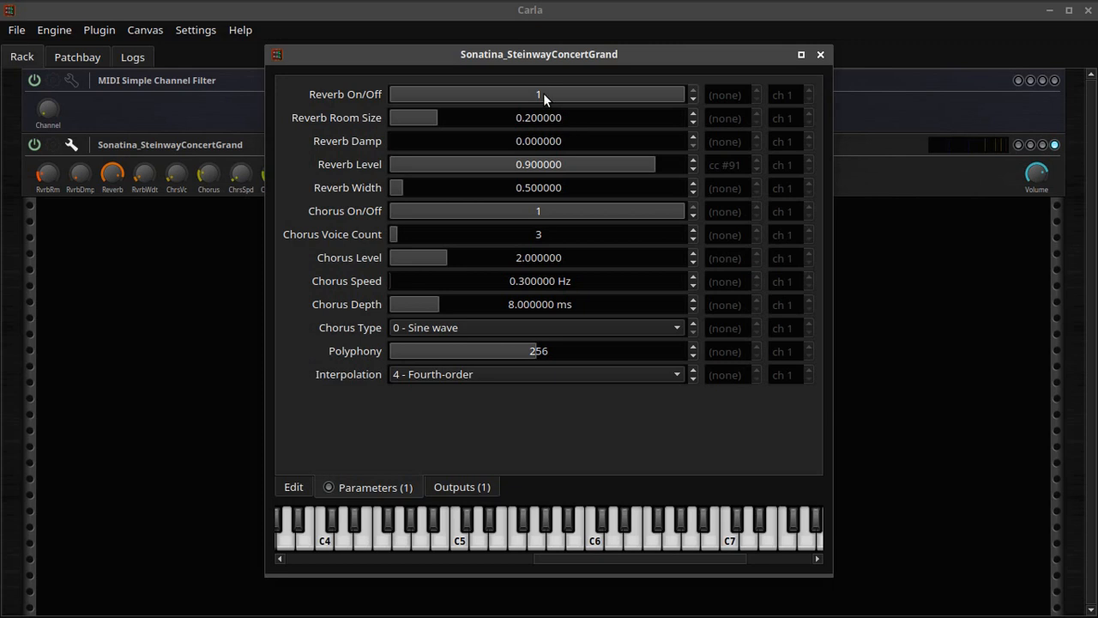
left_click(543, 94)
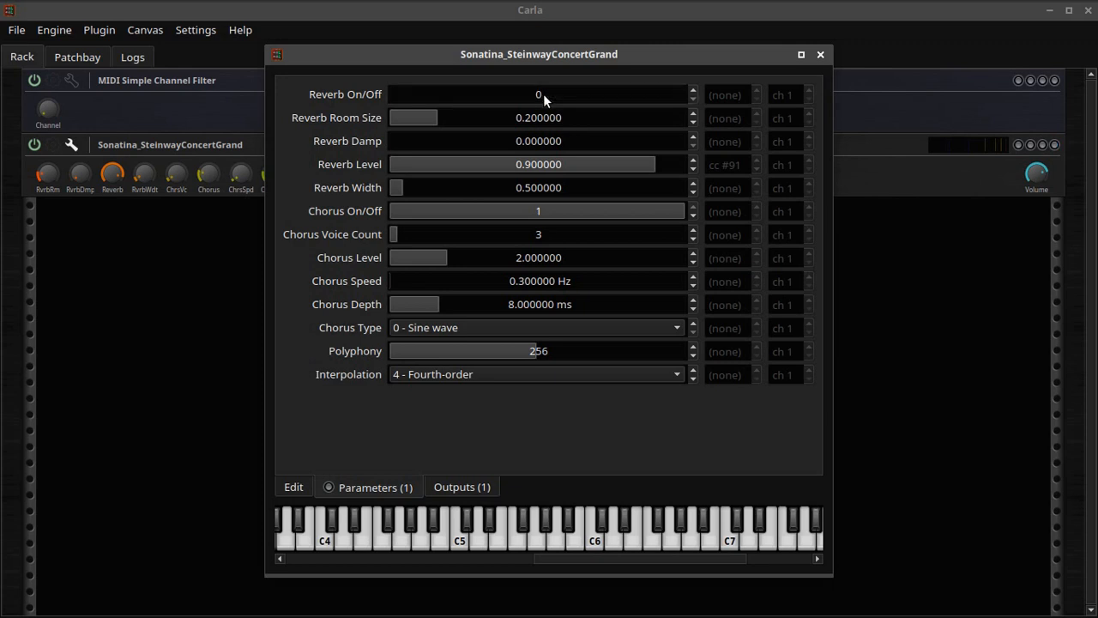
left_click(526, 211)
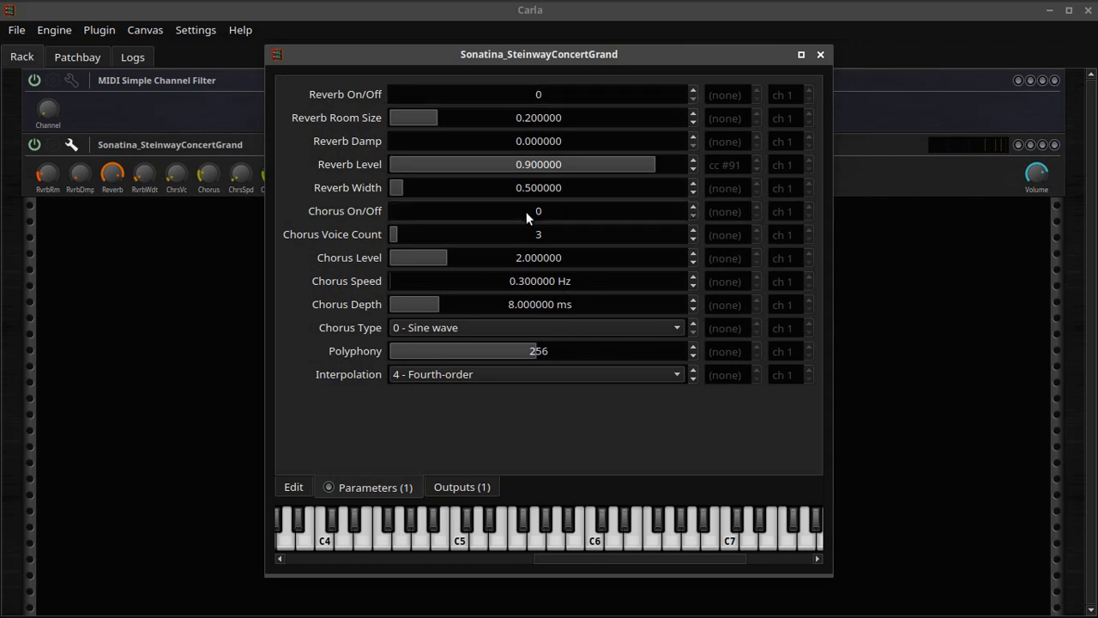
left_click(296, 486)
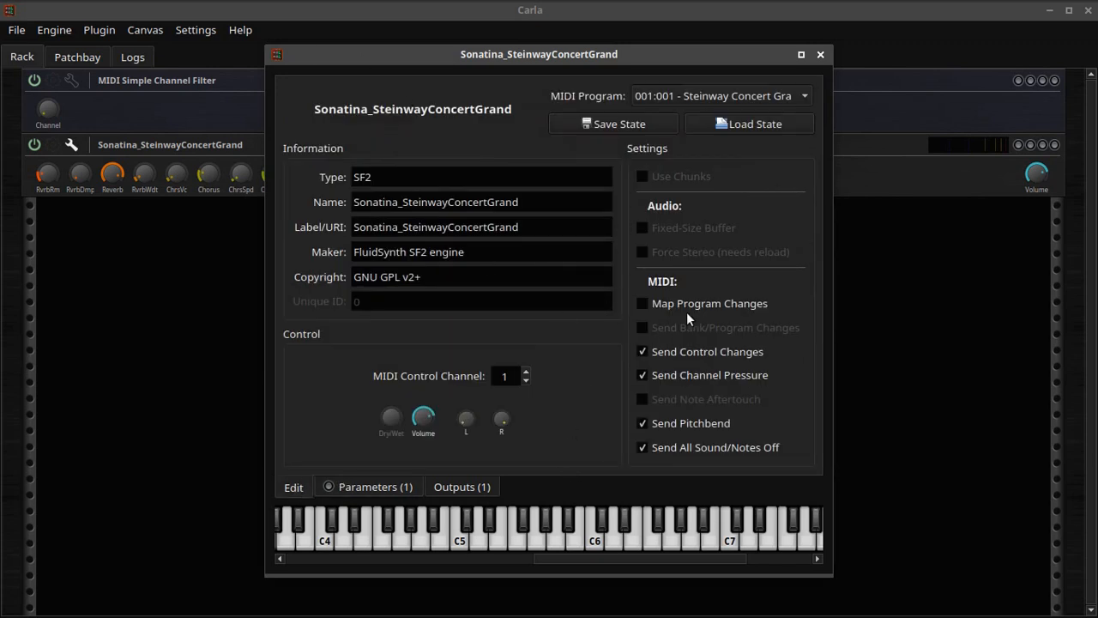
left_click(819, 54)
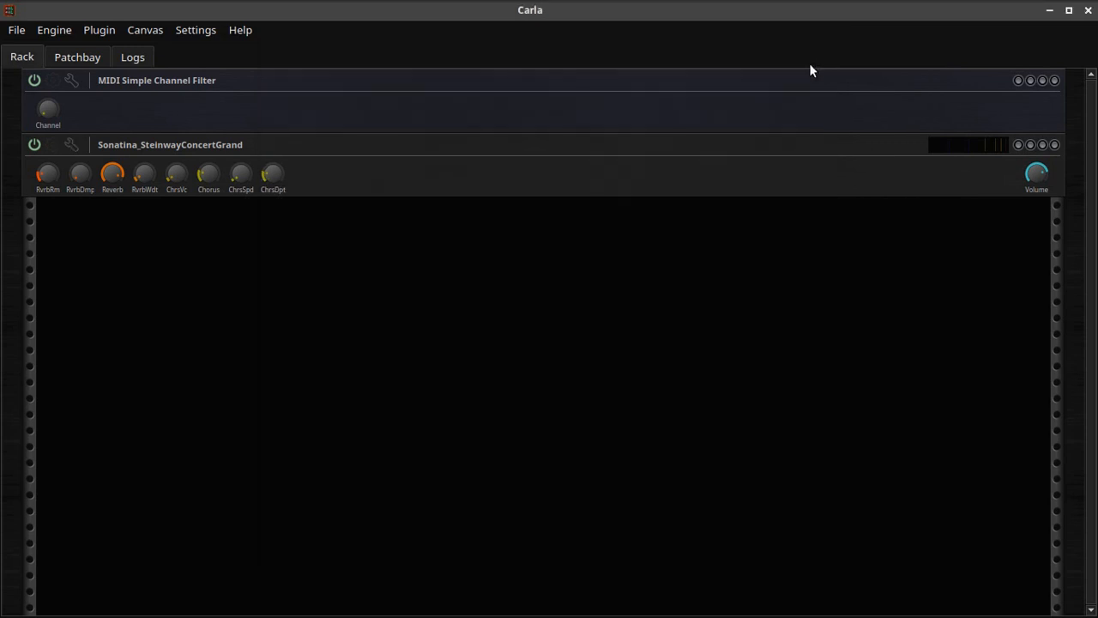
- In the patchbay, connect Midi Input to the MIDI Simple Channel Filter and place Sonatina_SteinwayConcertGrand just to the right of the filter
left_click(77, 56)
left_click_drag(464, 338, 673, 327)
mouse_move(124, 461)
left_mouse_down()
mouse_move(108, 344)
mouse_move(216, 372)
mouse_move(260, 269)
left_mouse_up()
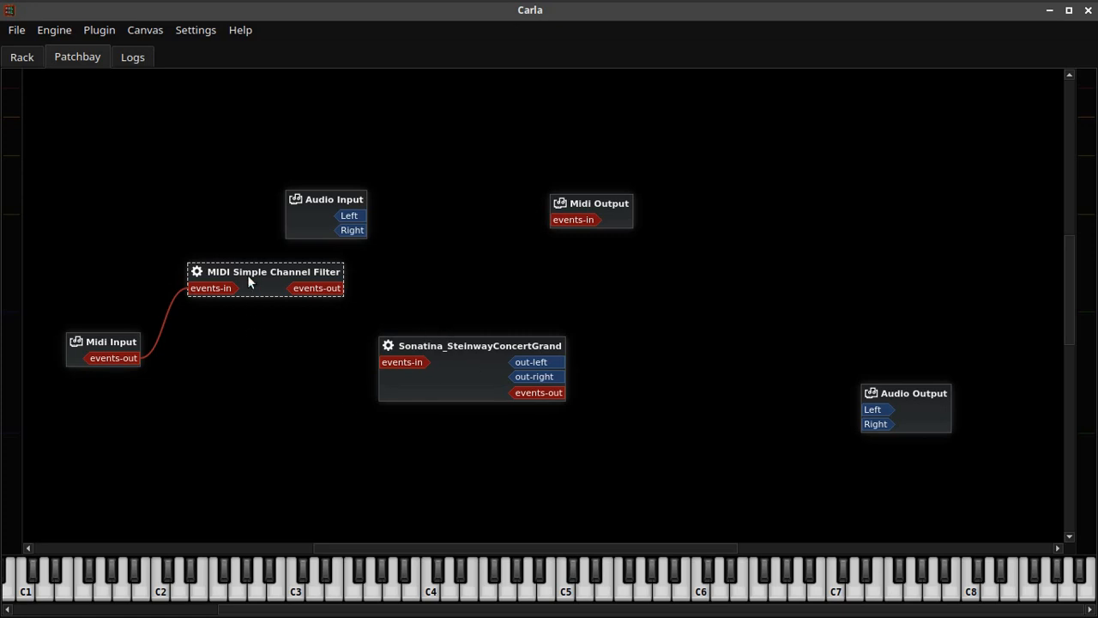
left_click_drag(432, 345, 417, 277)
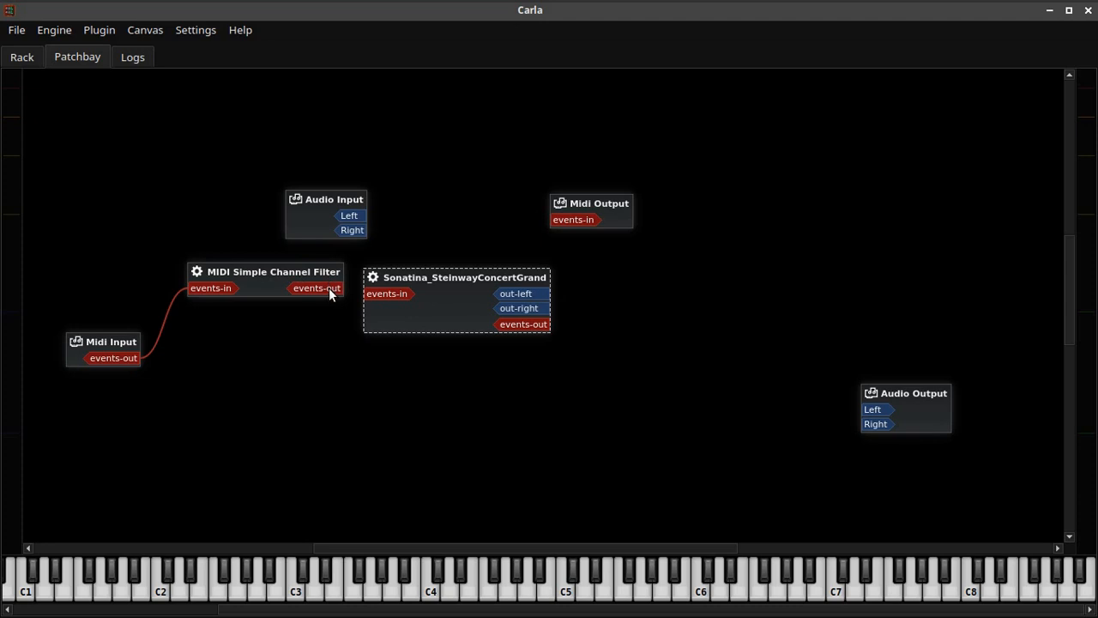
- Connect the MIDI Simple Channel Filter's events-out to Sonatina_SteinwayConcertGrand's events-in and align the instrument with the filter
left_click_drag(329, 287, 458, 275)
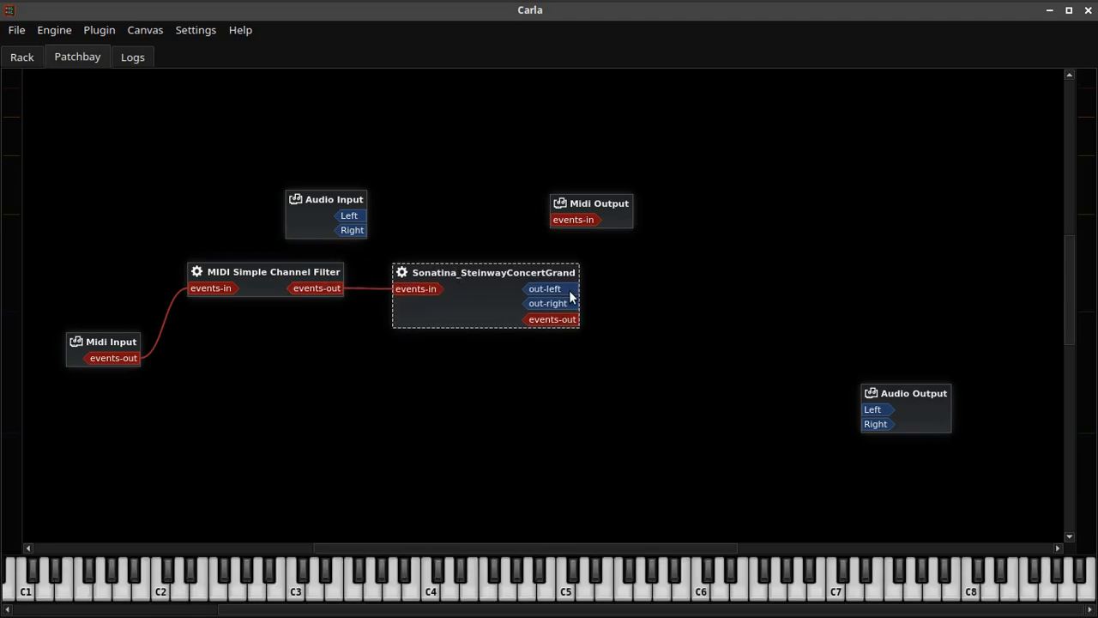
- Find the Calf Reverb plugin by searching for reverb and add it to the rack
left_click(10, 58)
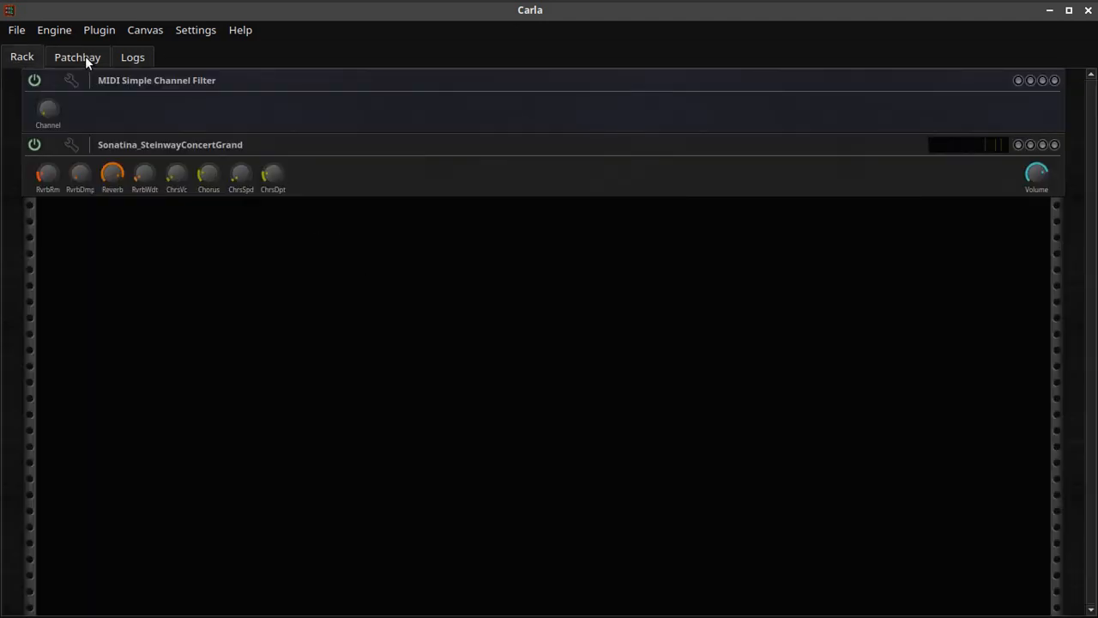
left_click(91, 29)
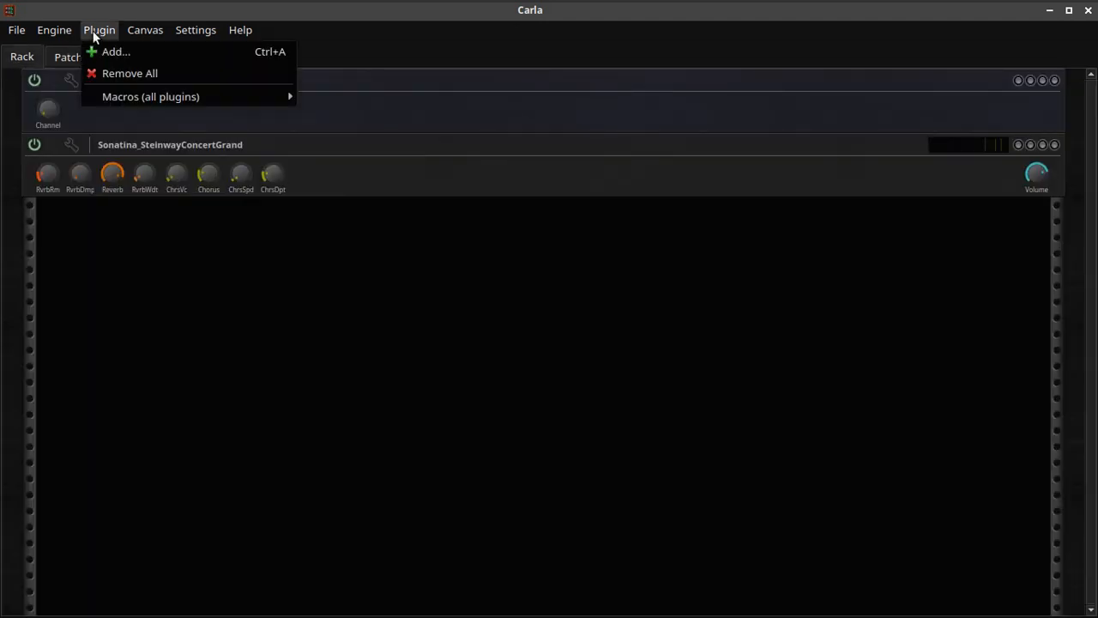
left_click(116, 54)
type("midi")
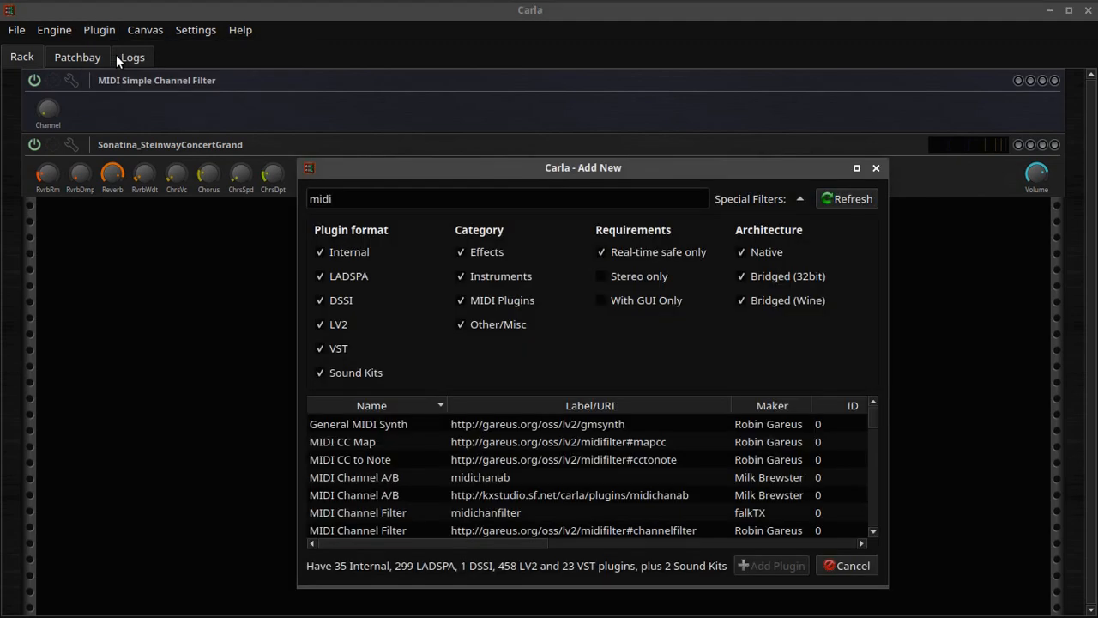
key("BackSpace")
key("BackSpace")
key("BackSpace")
key("BackSpace")
type("reverb")
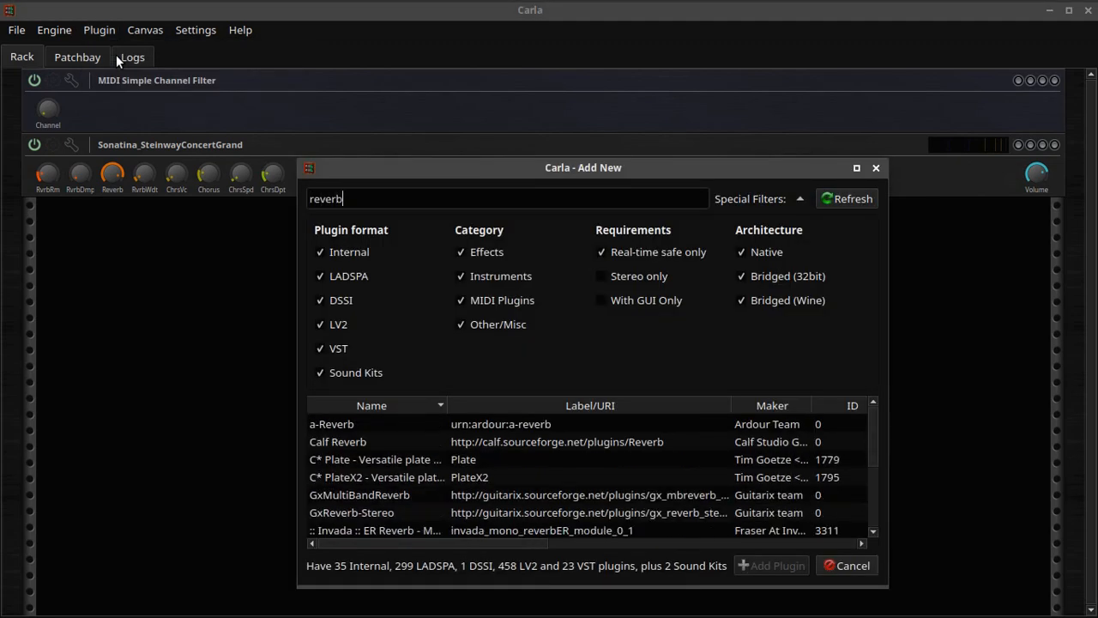
left_click(336, 442)
left_click(753, 565)
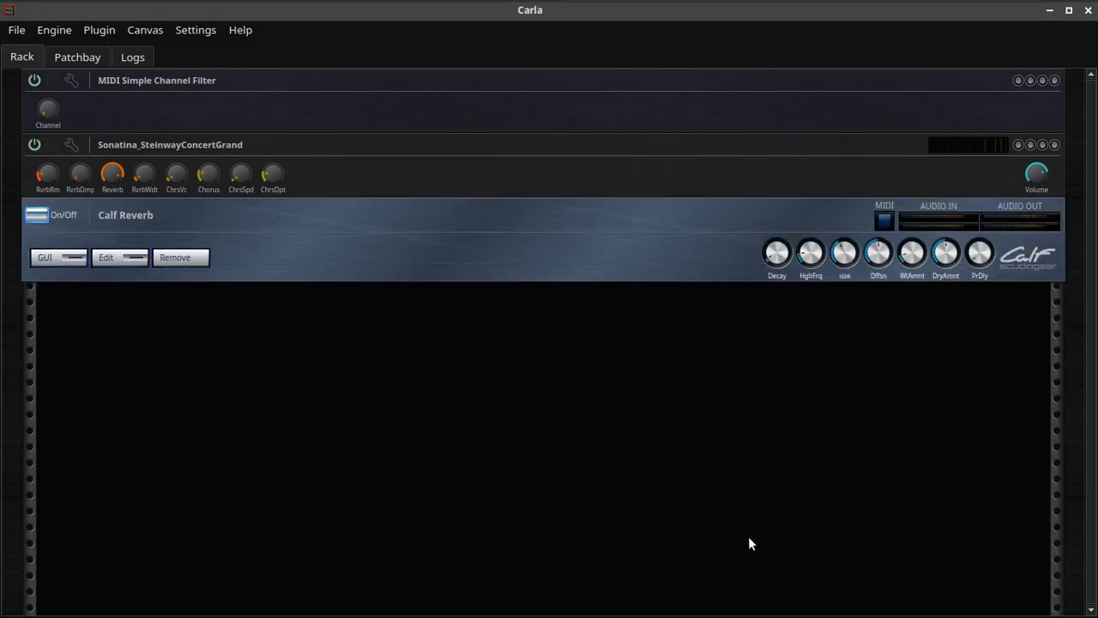
- In the patchbay, route both Sonatina_SteinwayConcertGrand audio outputs through Calf Reverb to Audio Output, arranging the blocks in signal order
left_click(77, 57)
left_click_drag(706, 382, 685, 297)
left_click_drag(549, 290, 650, 317)
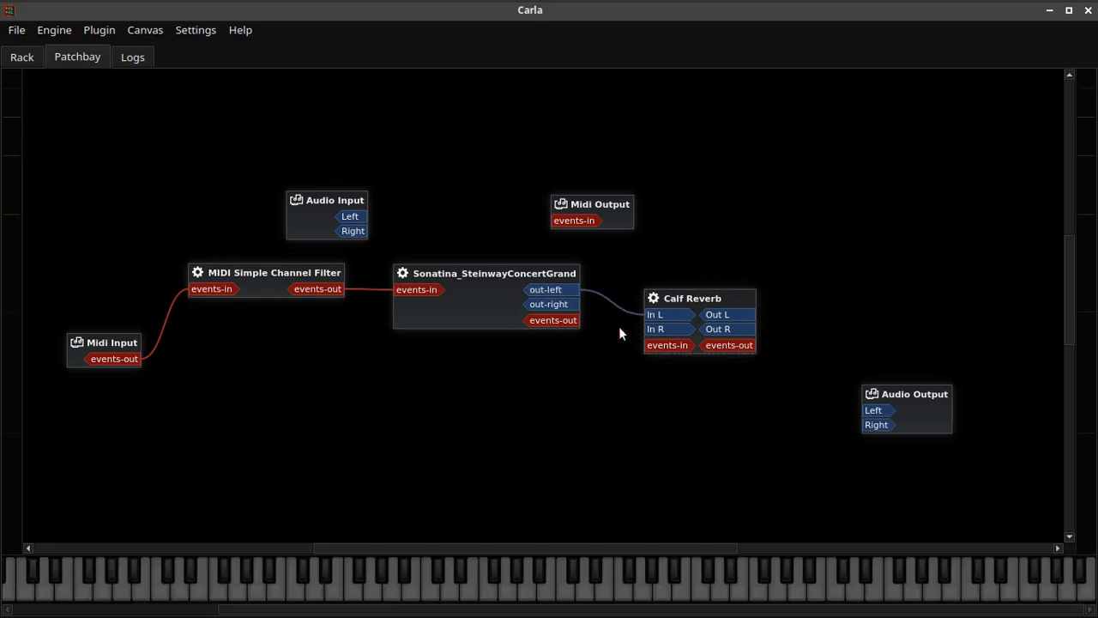
left_click_drag(549, 303, 656, 329)
left_click_drag(759, 319, 908, 320)
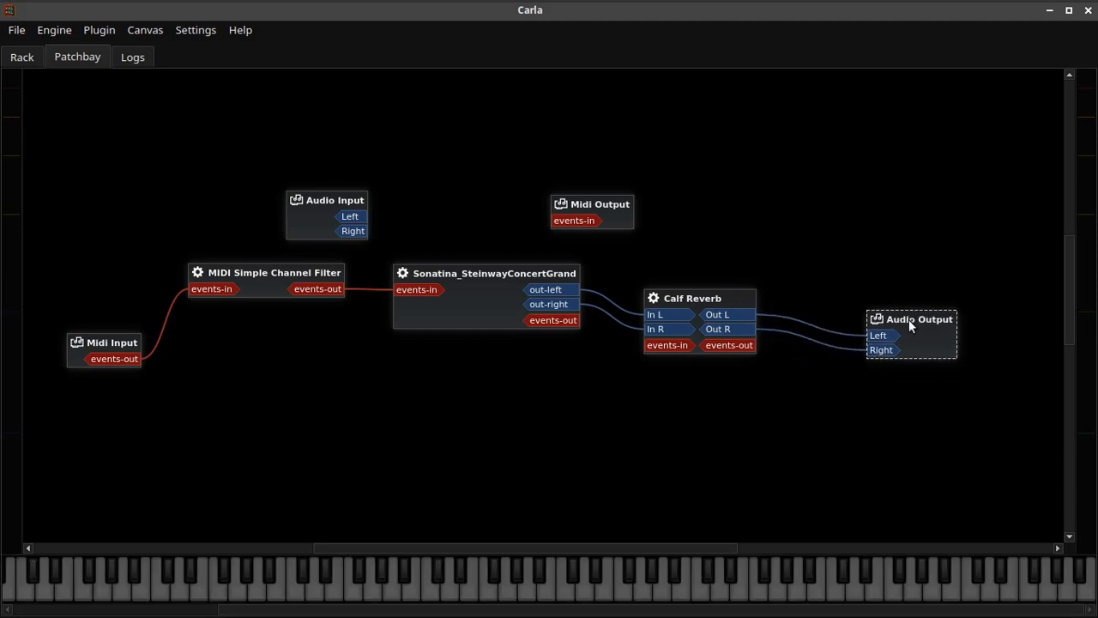
- In the Calf Reverb interface, set Dry to -7.2 dB, Wet to -7.0 dB, Decay time to 1.759 s and Pre Delay to 20 ms
left_click(22, 57)
left_click(47, 257)
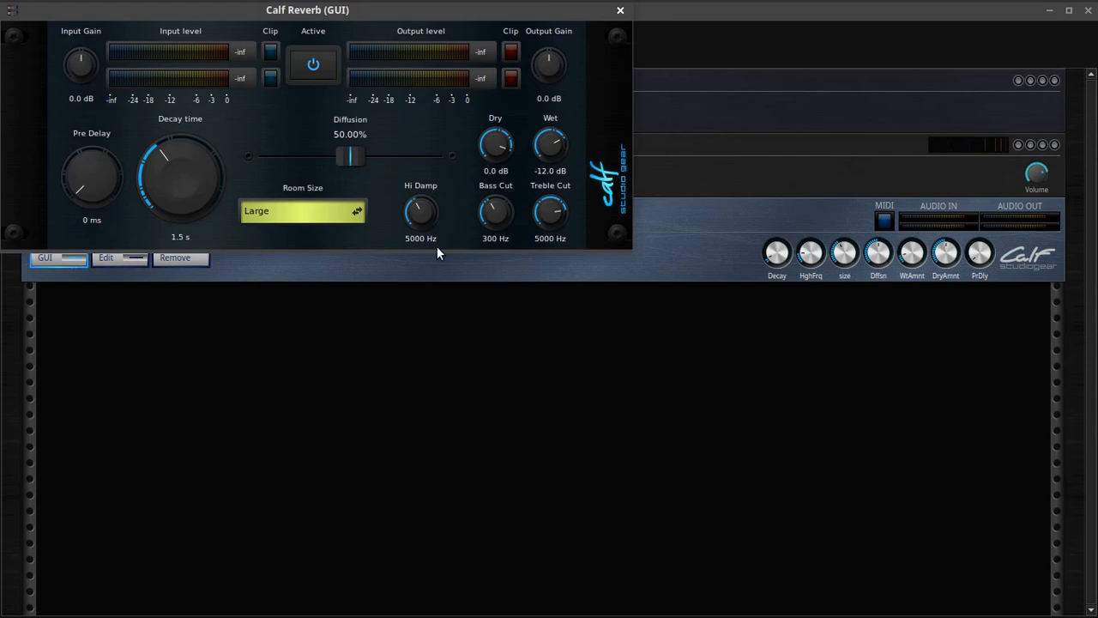
left_click_drag(493, 150, 489, 170)
left_click_drag(546, 142, 543, 128)
left_click_drag(167, 181, 167, 174)
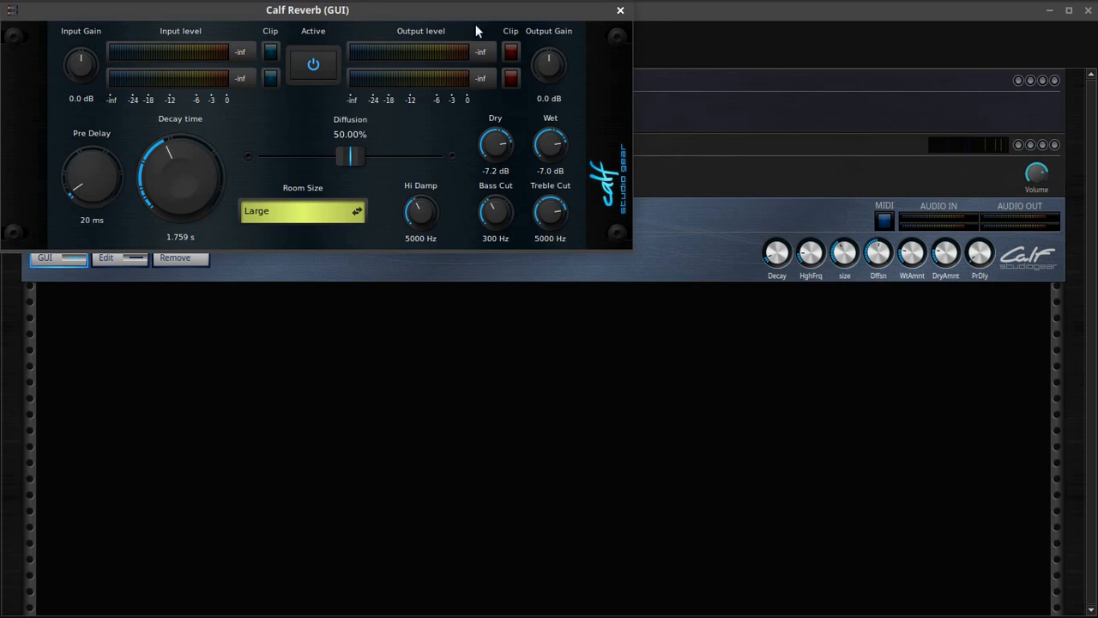
left_click_drag(474, 14, 686, 206)
left_click(815, 206)
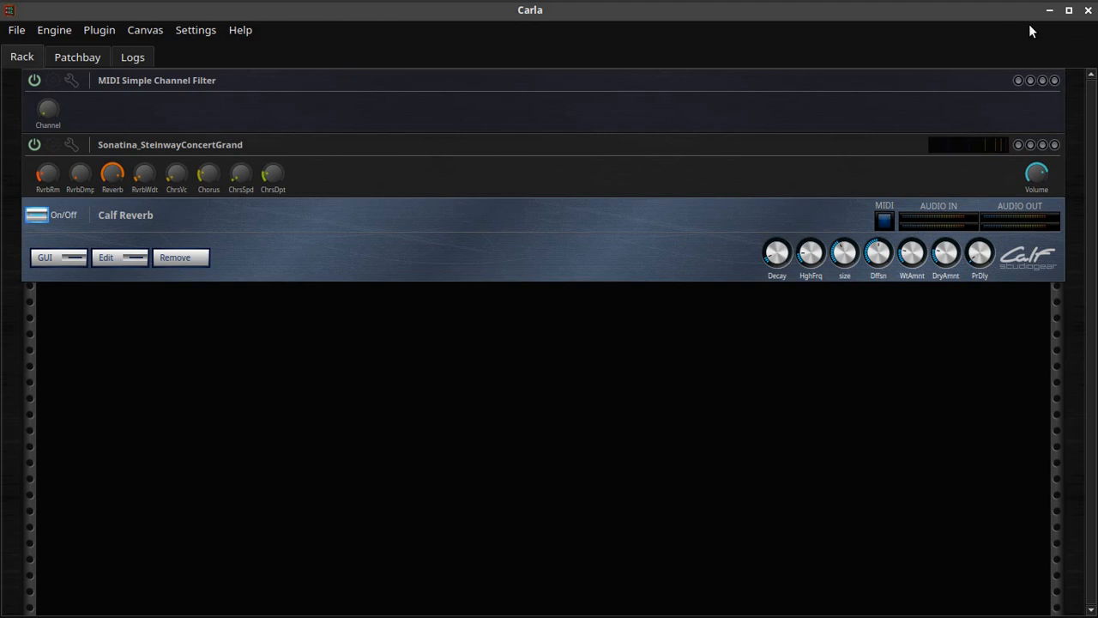
- Collapse the MIDI Simple Channel Filter in the rack and switch to Qtractor
double_click(233, 78)
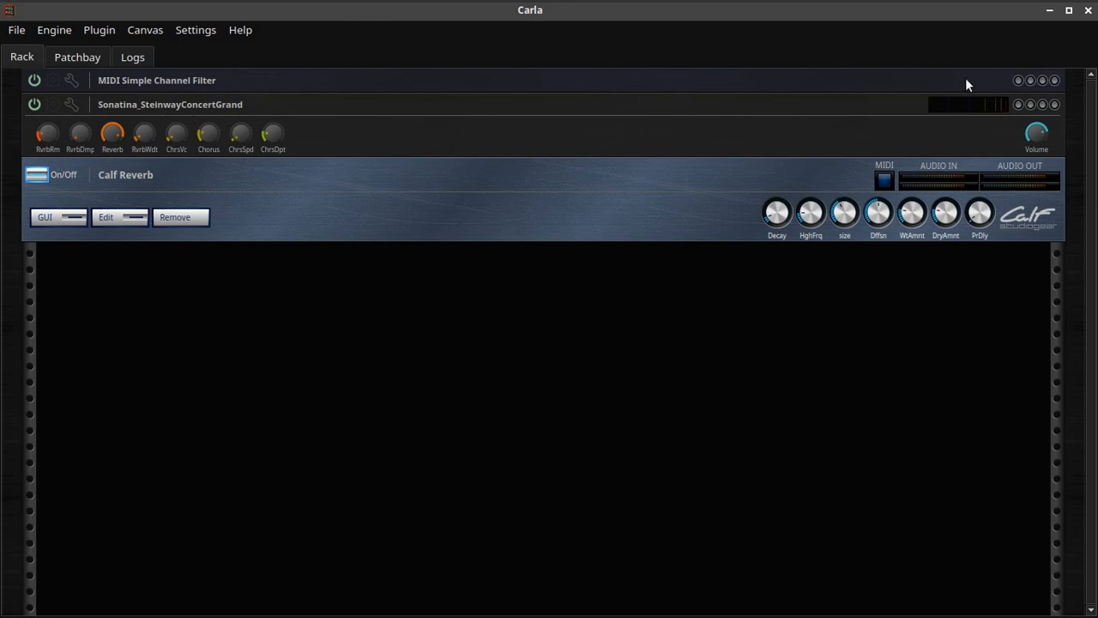
left_click(1048, 11)
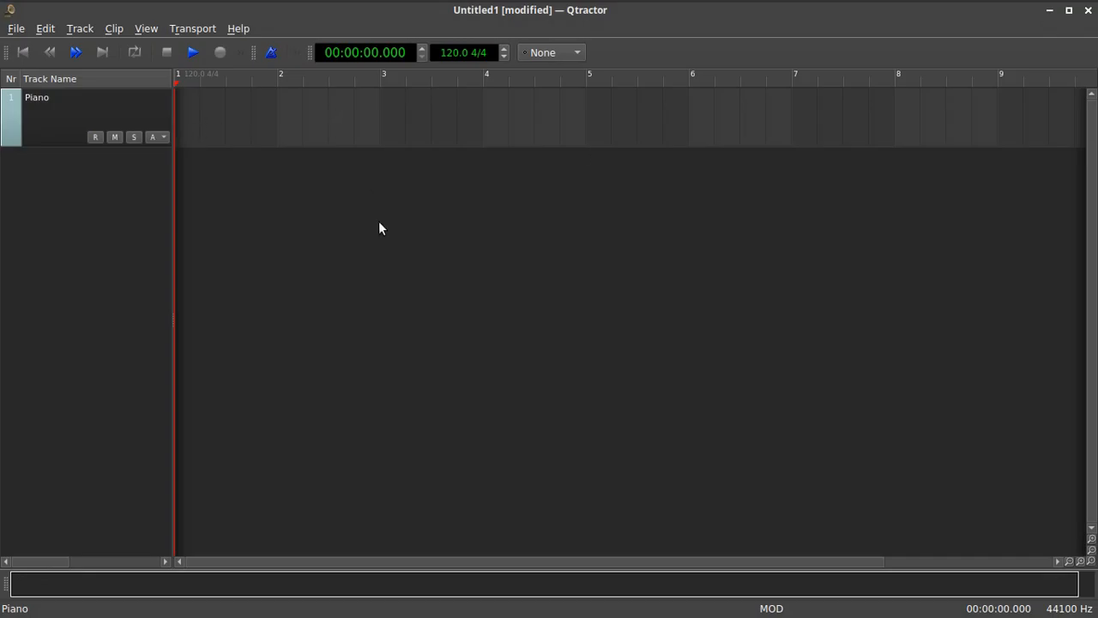
- Review the session's audio port connections, examining where Master/out_1 is routed, and close the connections window
key("F8")
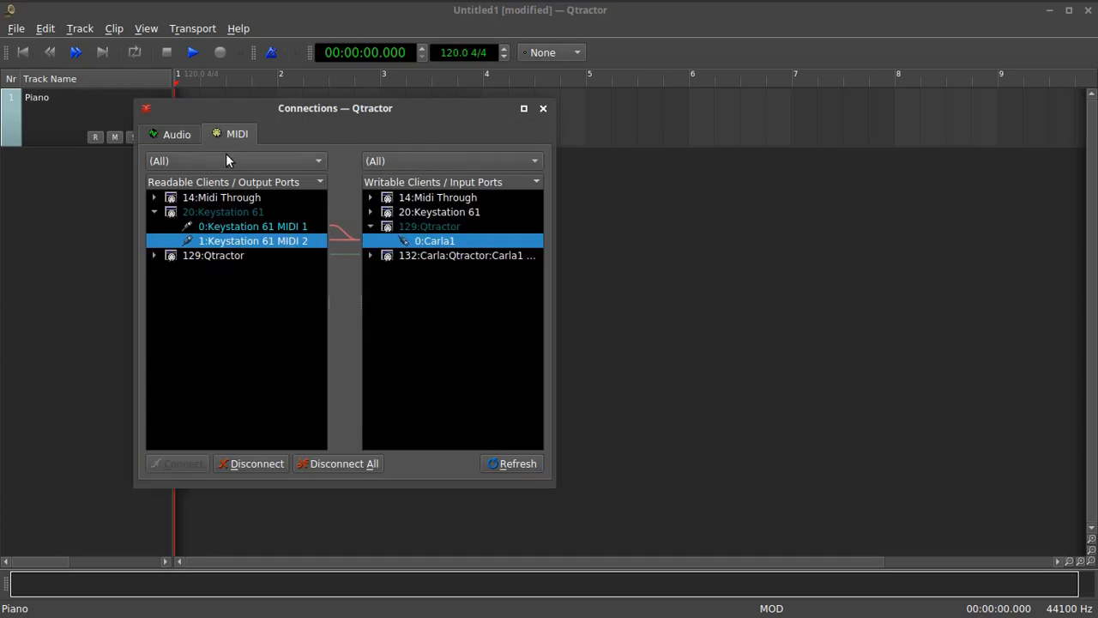
left_click(187, 135)
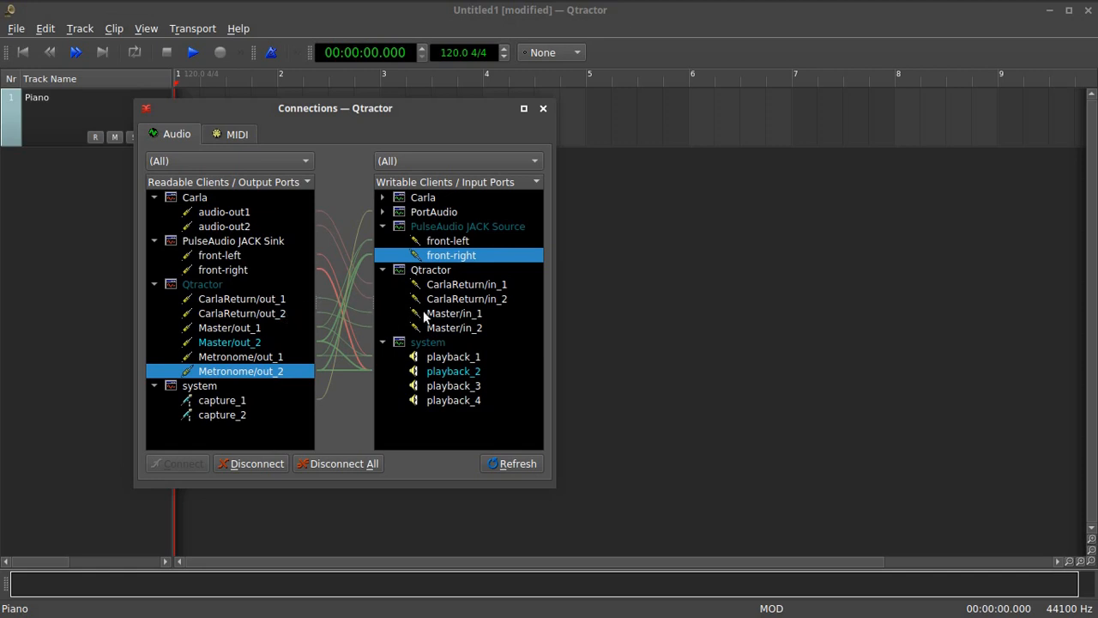
left_click(246, 330)
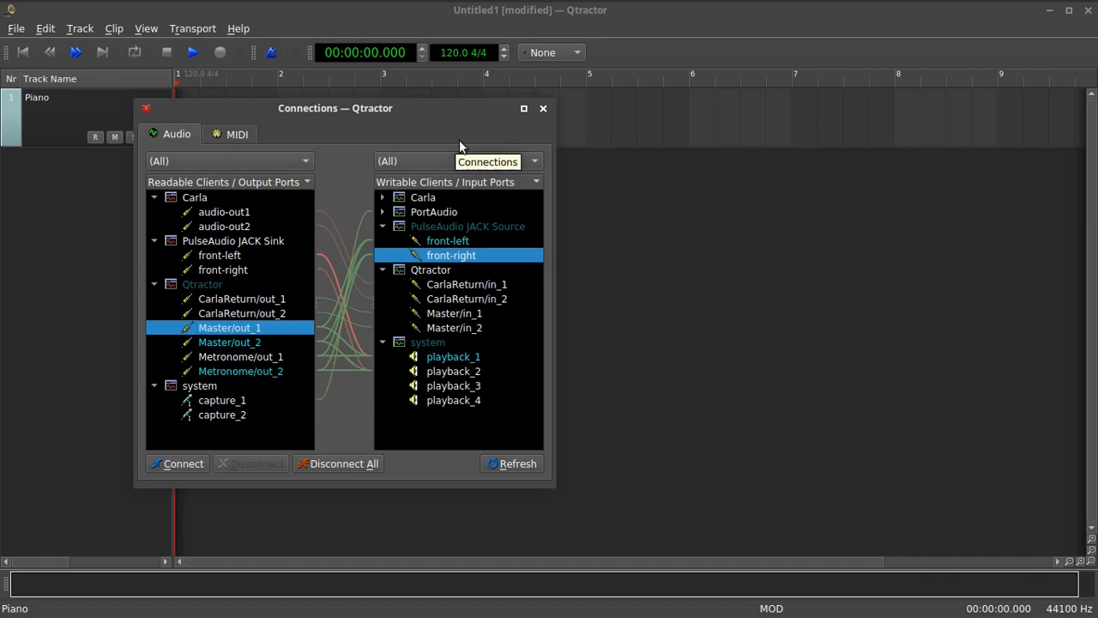
left_click(543, 108)
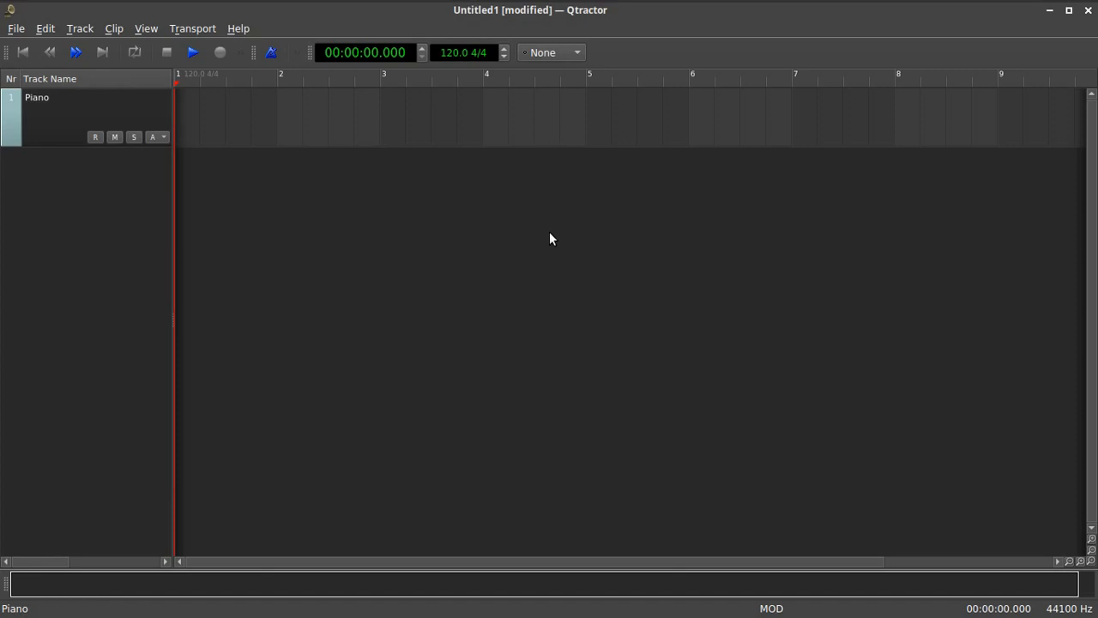
- Show a widened mixer and enable monitoring on the Master In, Master Out and CarlaReturn output buses
key("F9")
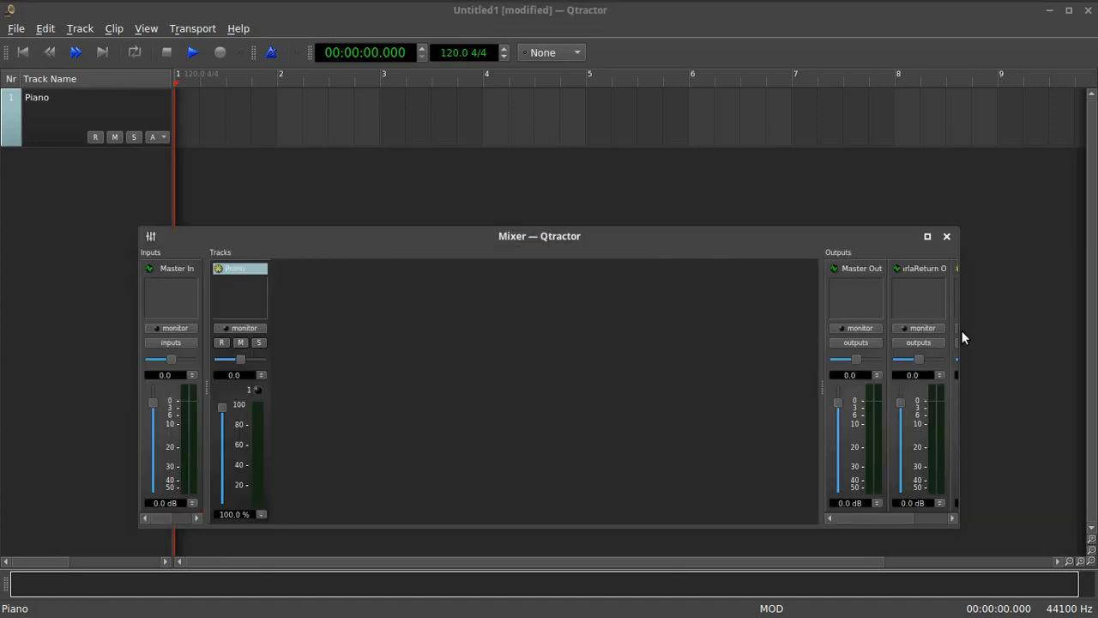
left_click_drag(888, 228, 860, 213)
left_click_drag(935, 312, 1028, 307)
left_click_drag(929, 214, 892, 208)
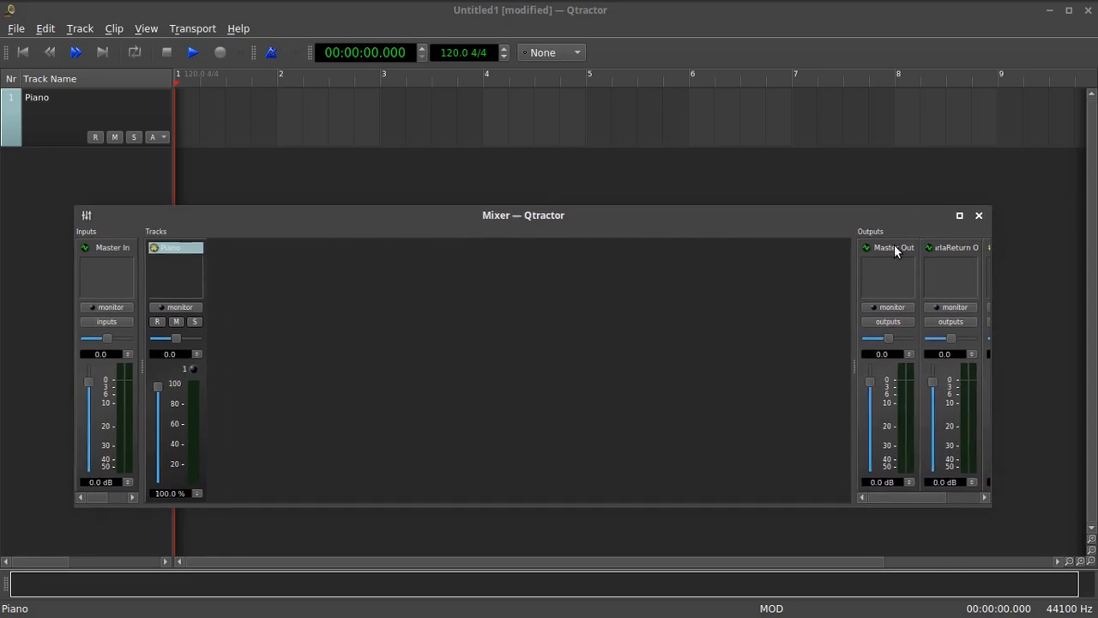
left_click(876, 307)
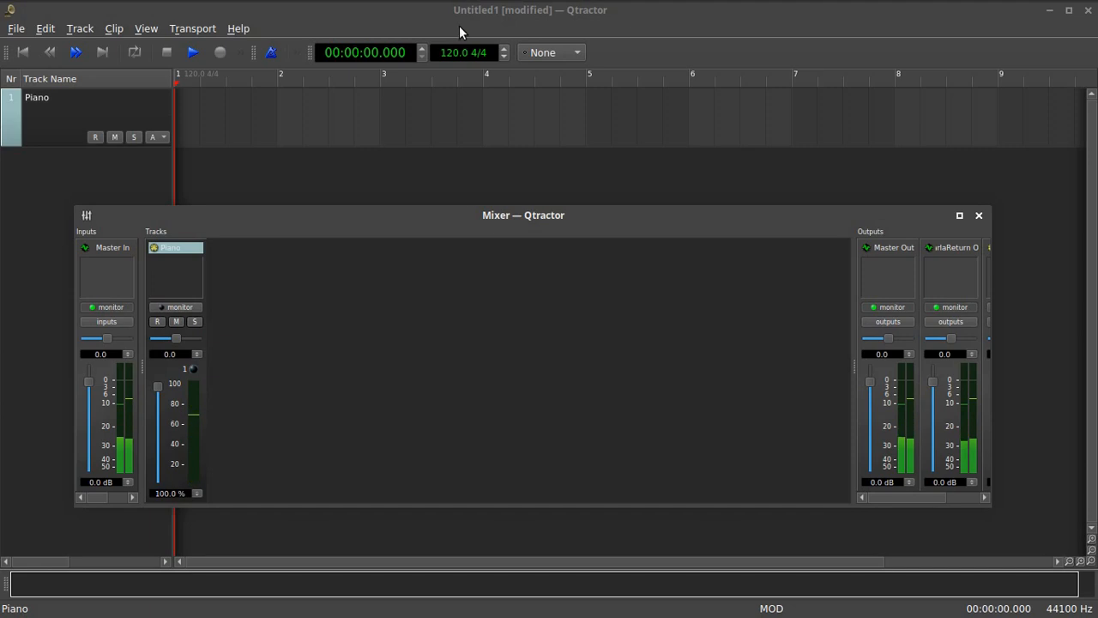
- Recheck the audio connections with the PortAudio input ports expanded, and close the connections window and the mixer
key("F8")
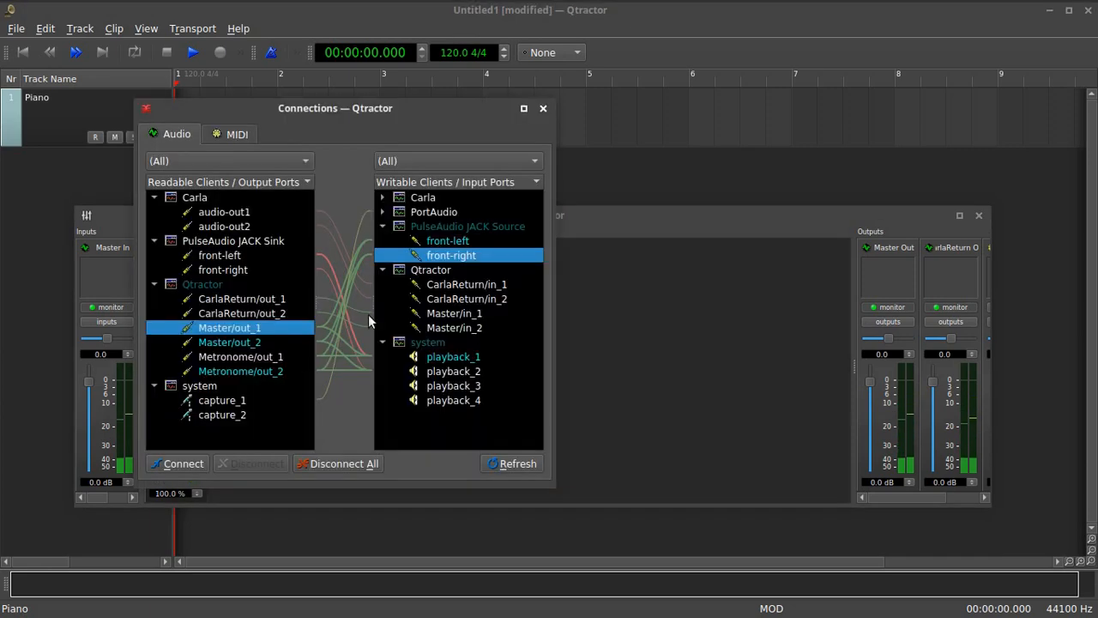
left_click(384, 212)
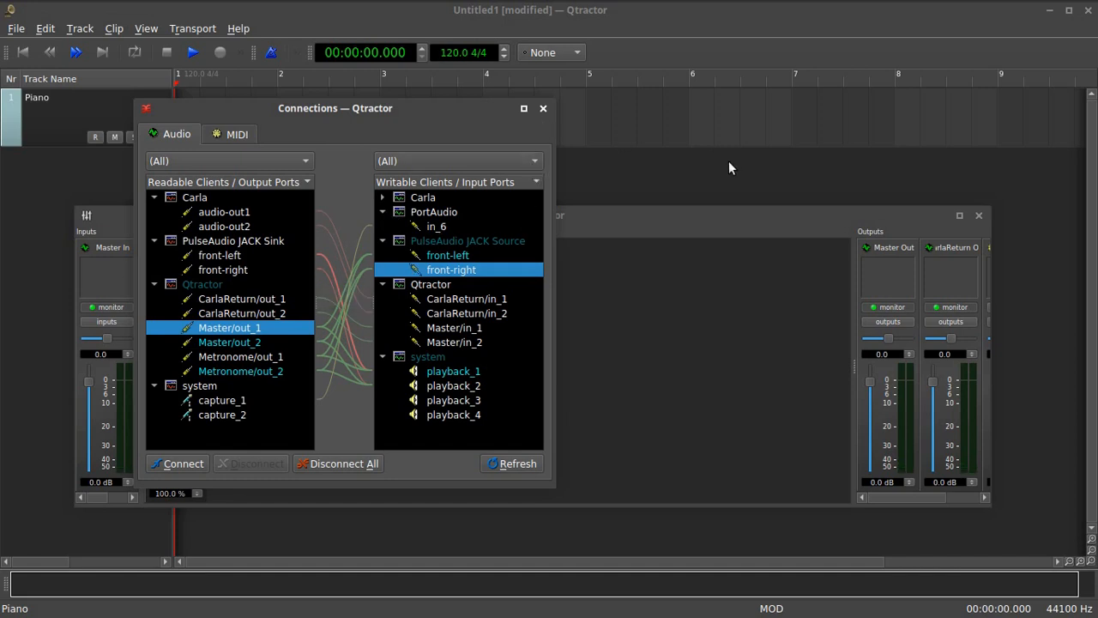
left_click(543, 110)
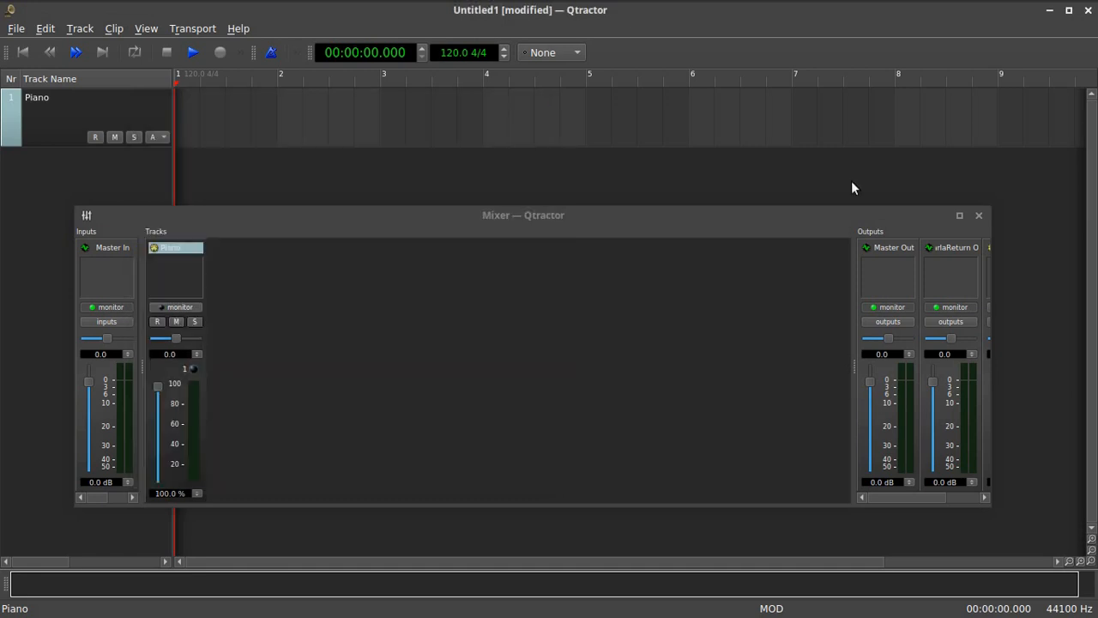
left_click(979, 216)
- Arm the Piano track and the transport for recording, naming the session SketchTest
left_click(95, 136)
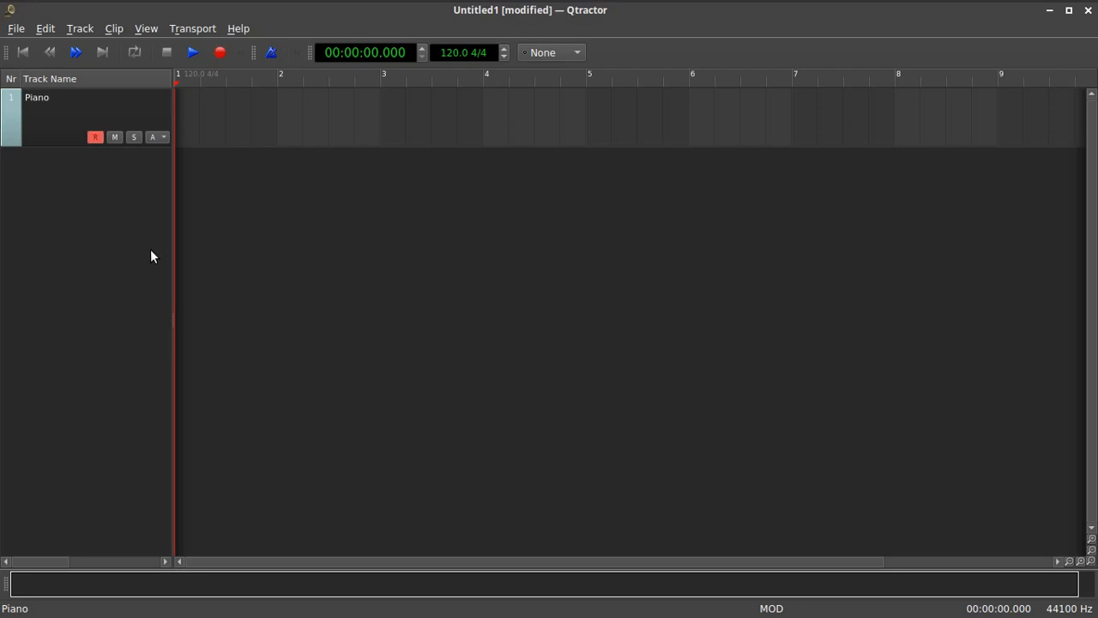
left_click(220, 53)
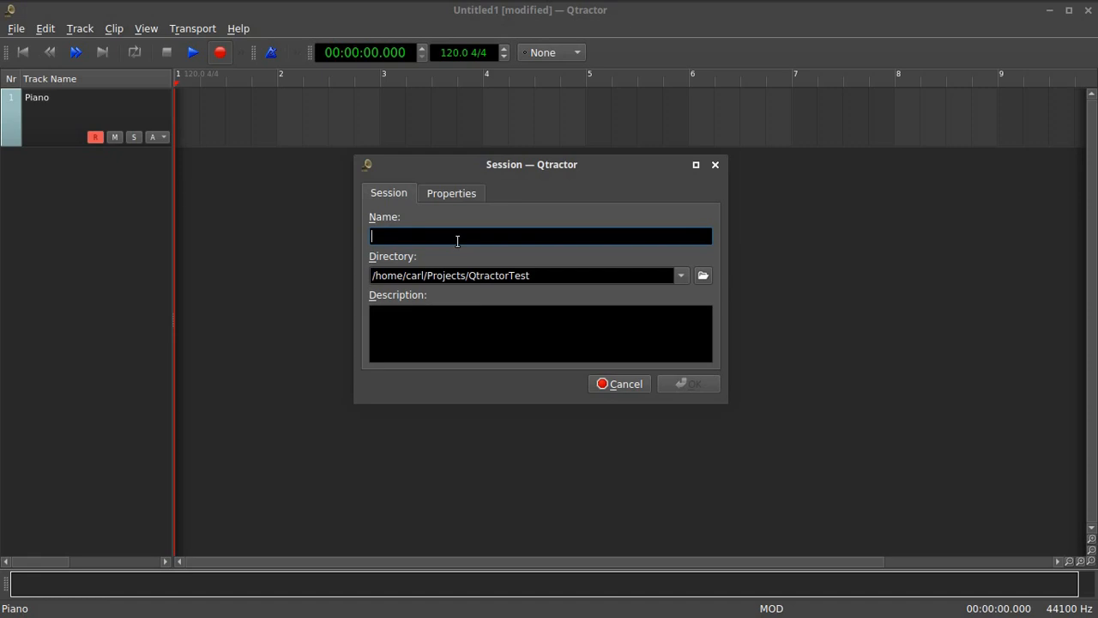
type("SketchTest")
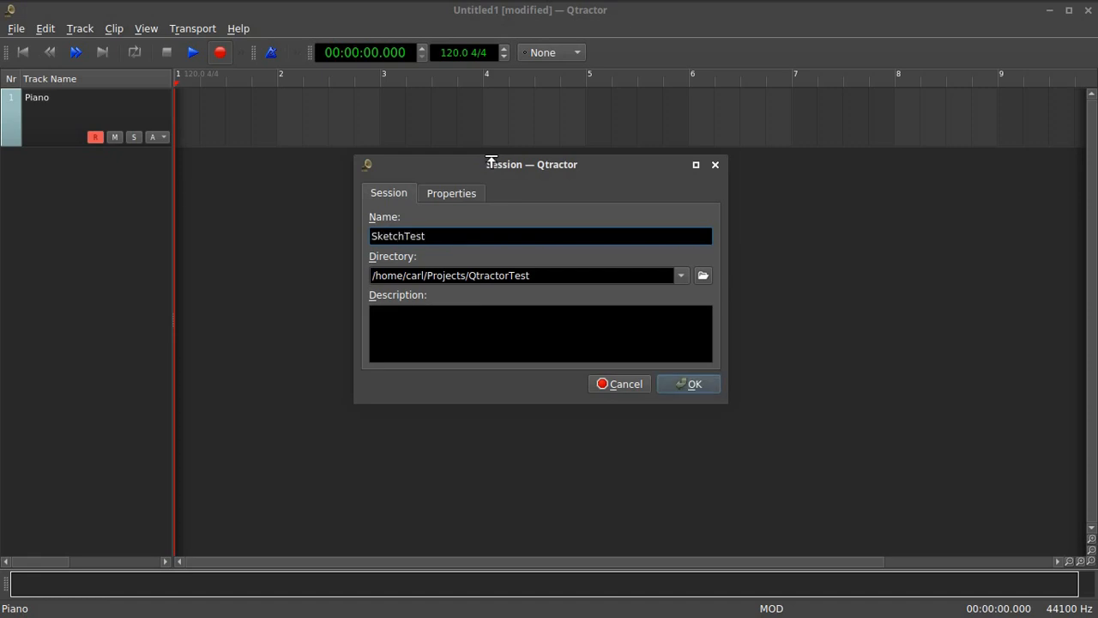
left_click(692, 391)
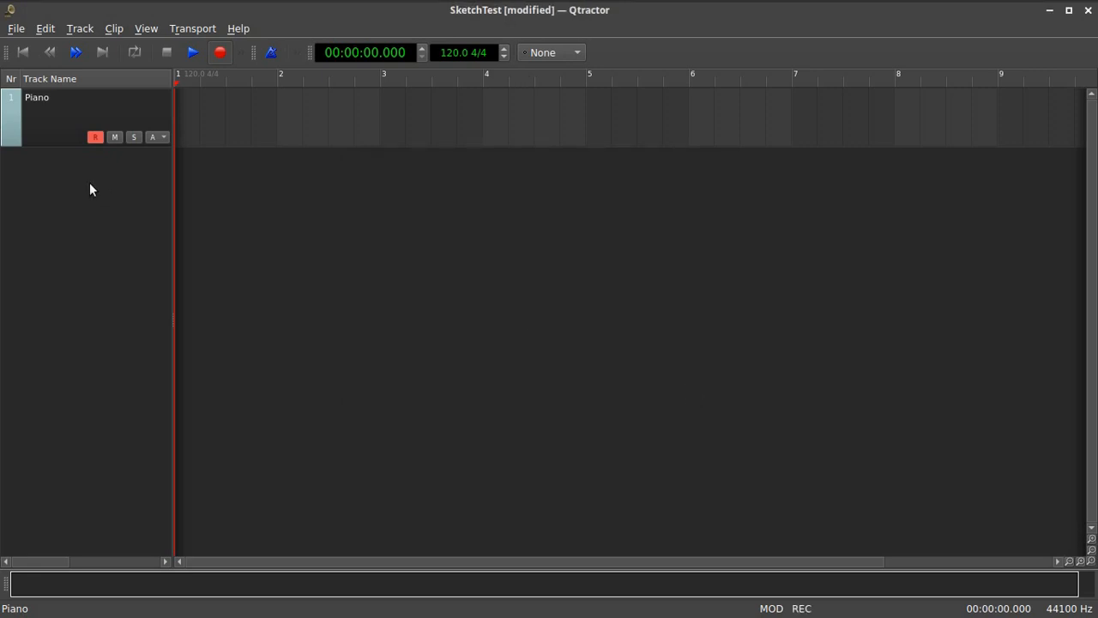
- Turn on the metronome and record a take of about 26 seconds on the Piano track
left_click(267, 53)
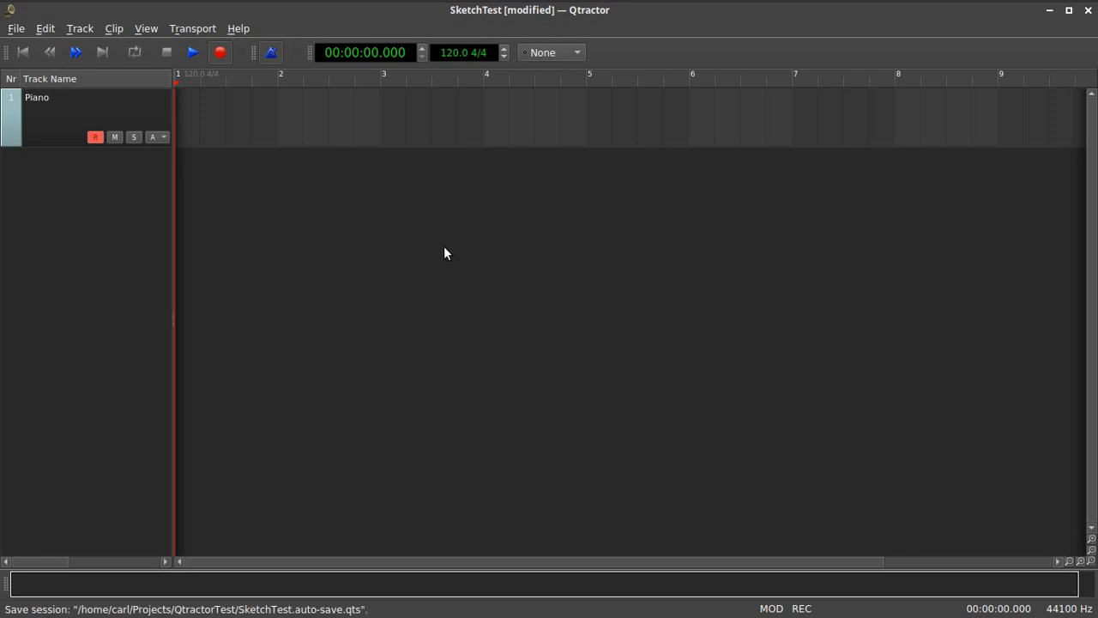
left_click(193, 54)
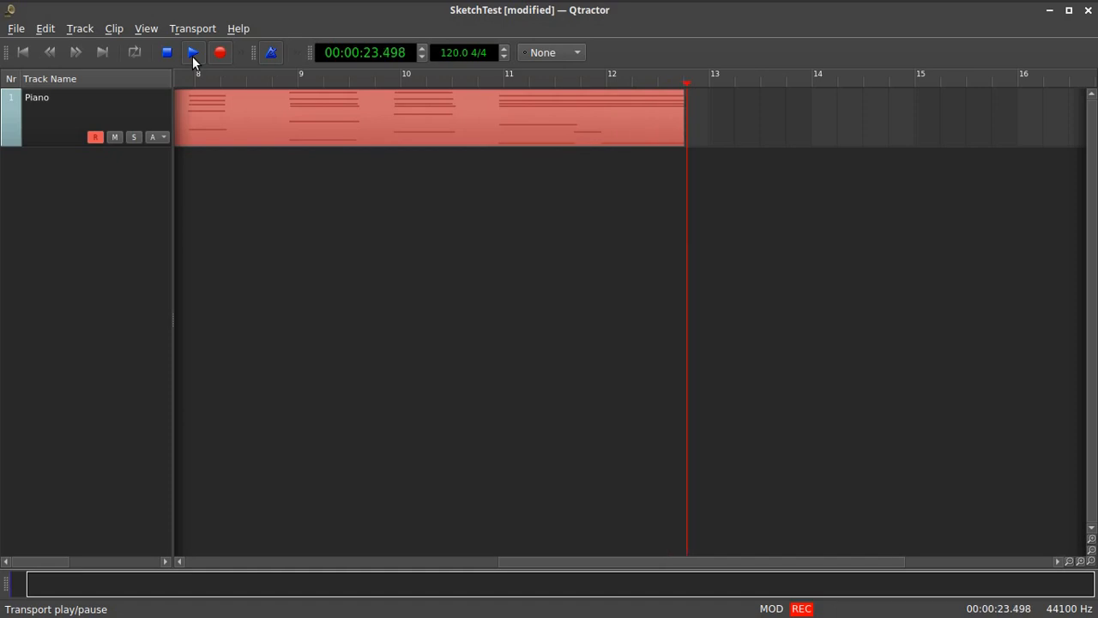
left_click(168, 53)
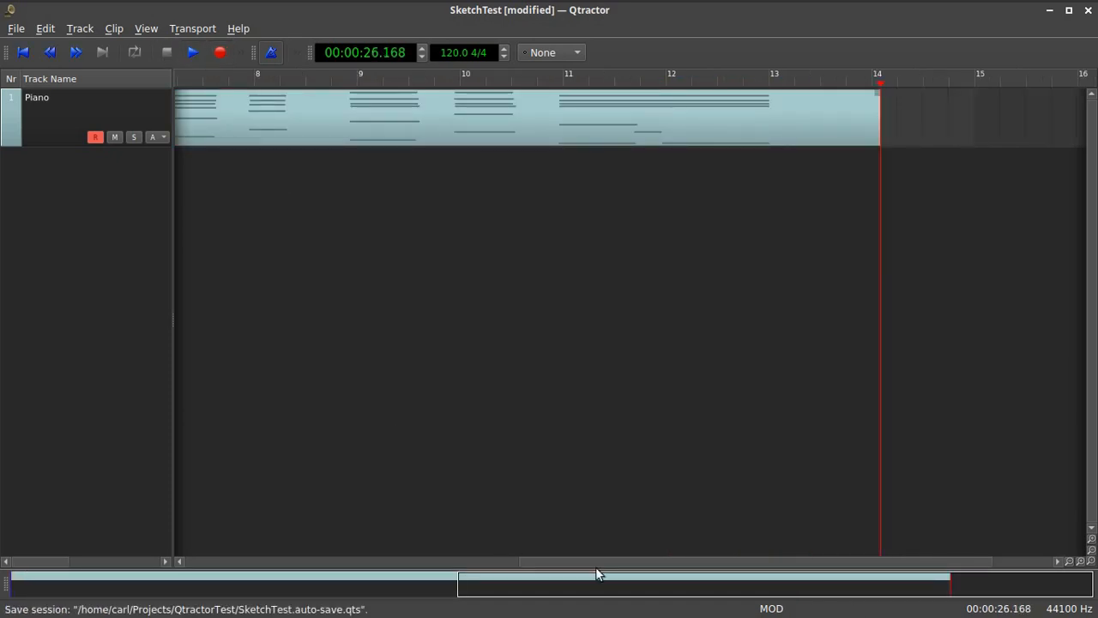
- Open the recorded Piano clip in the MIDI editor and maximize the editor window
left_click_drag(875, 576, 531, 563)
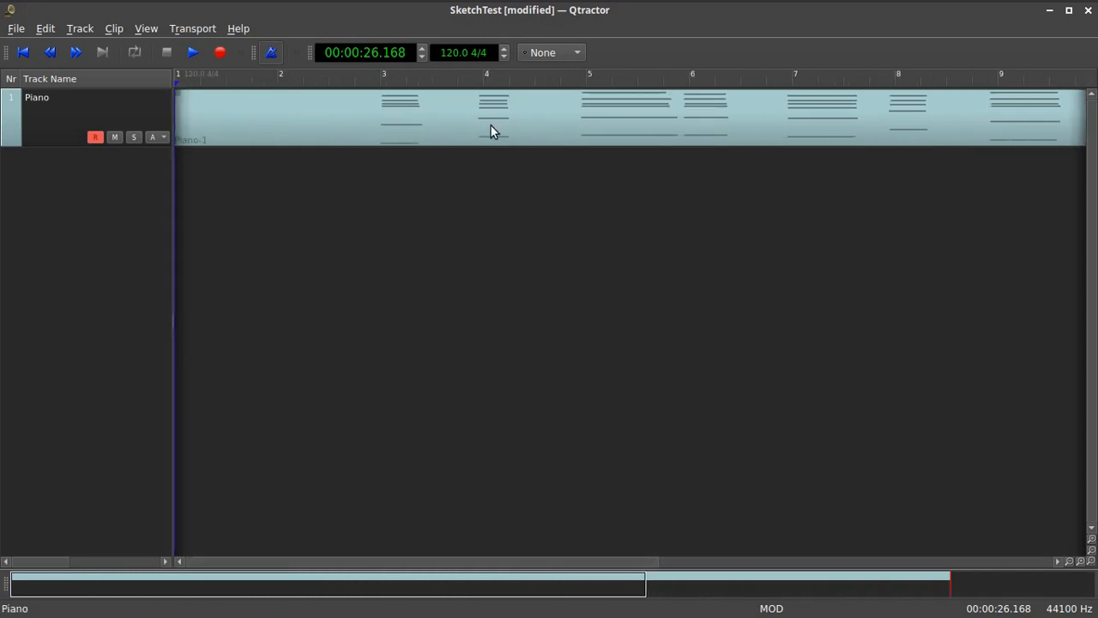
left_click(532, 115)
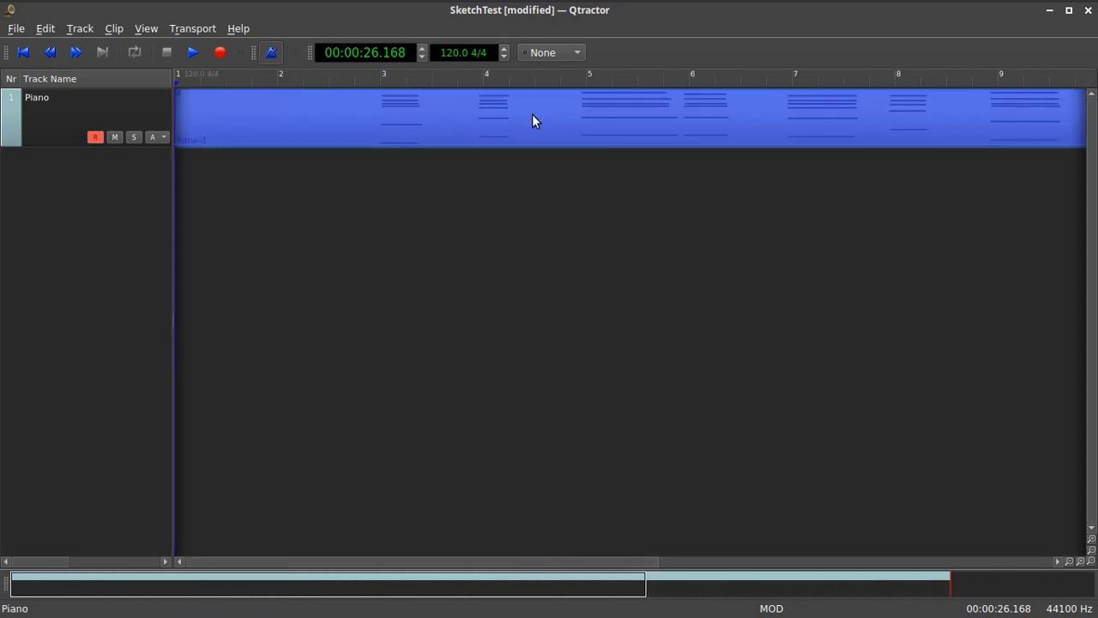
double_click(532, 115)
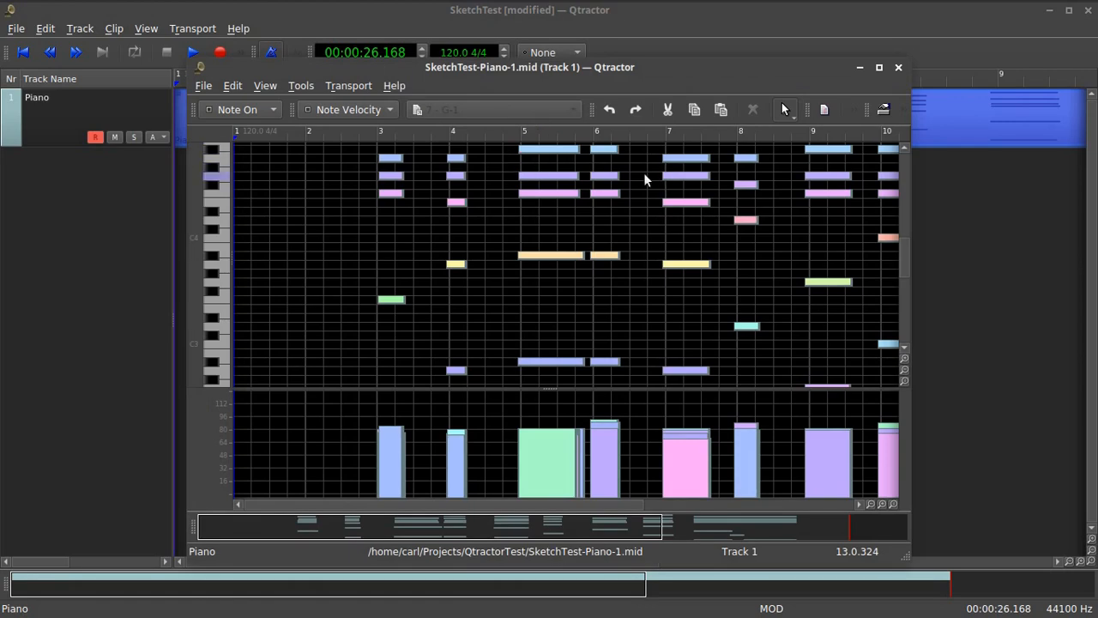
mouse_move(703, 160)
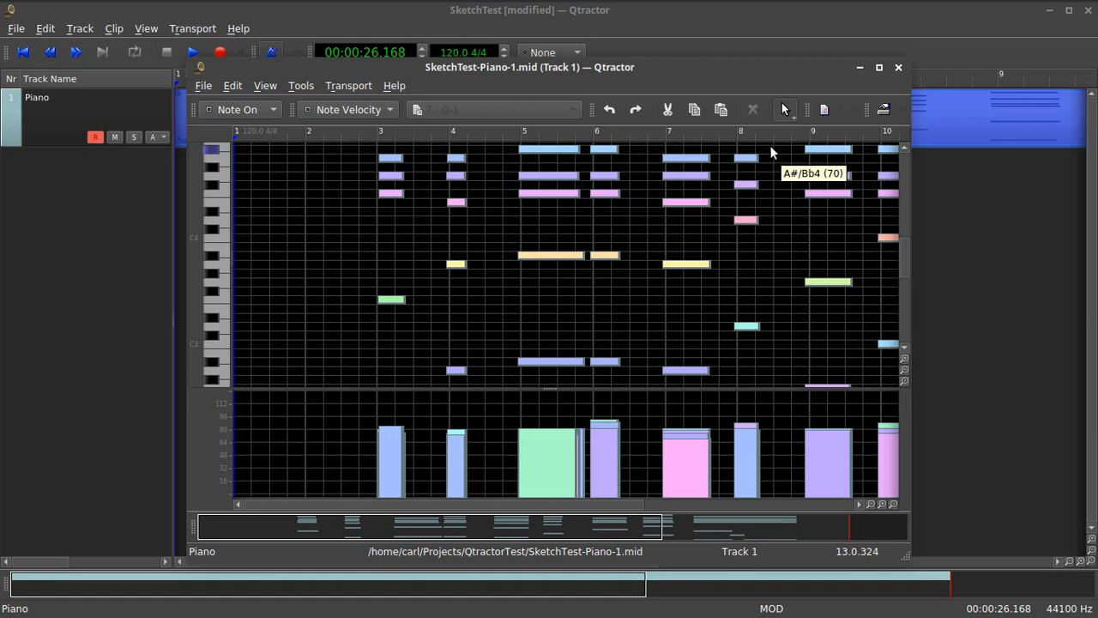
left_click(879, 67)
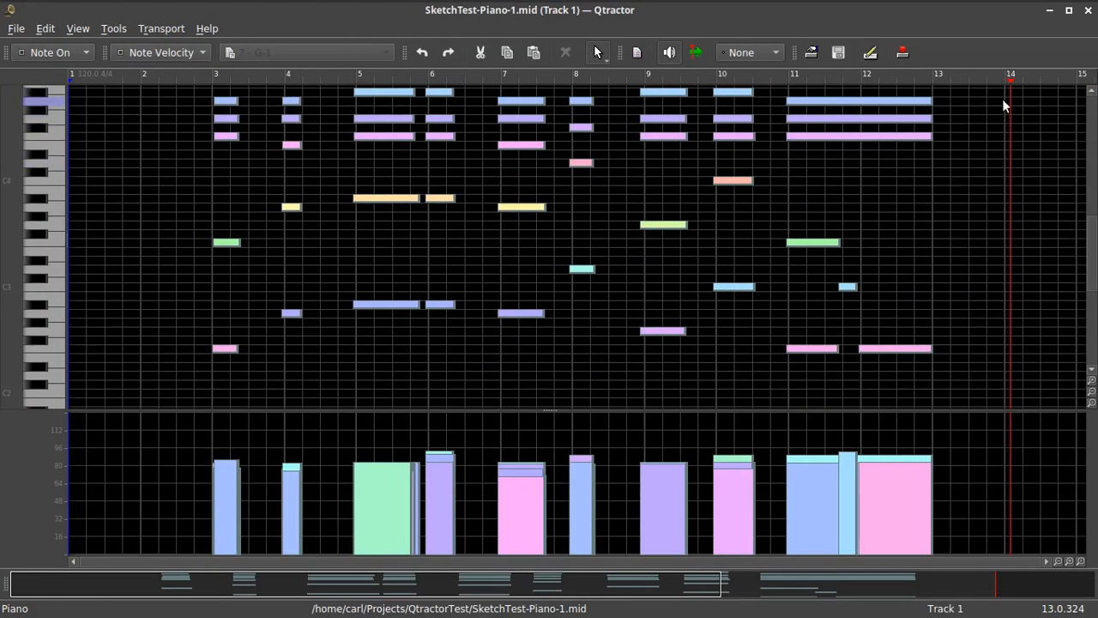
- Play the Piano take from shortly before bar 2 in the MIDI editor and minimize the editor window
left_click_drag(1010, 82, 129, 83)
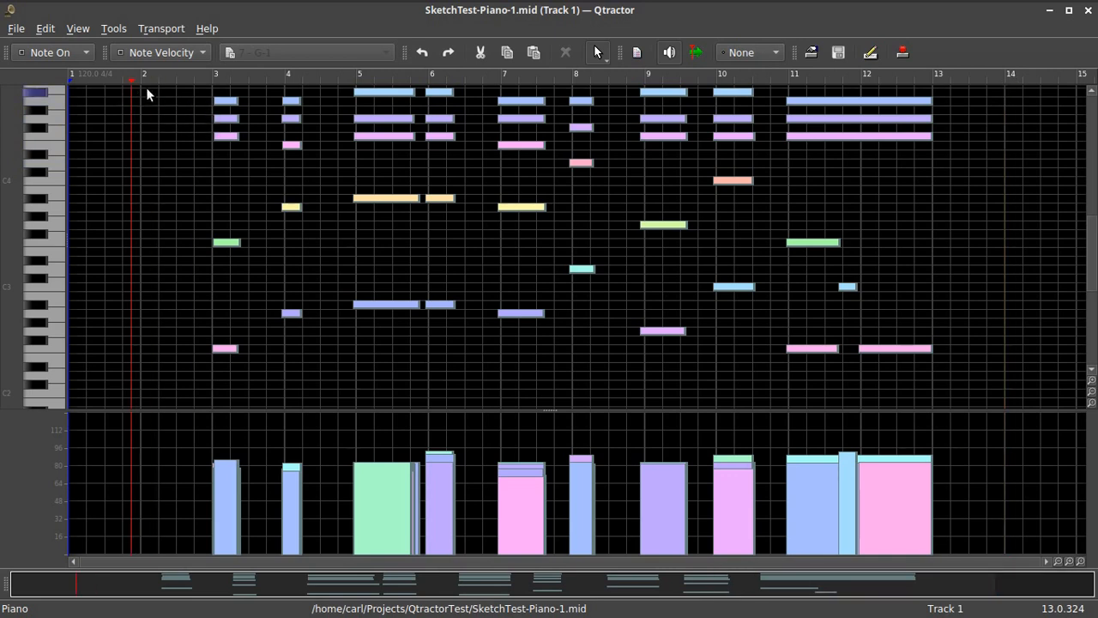
left_click(104, 78)
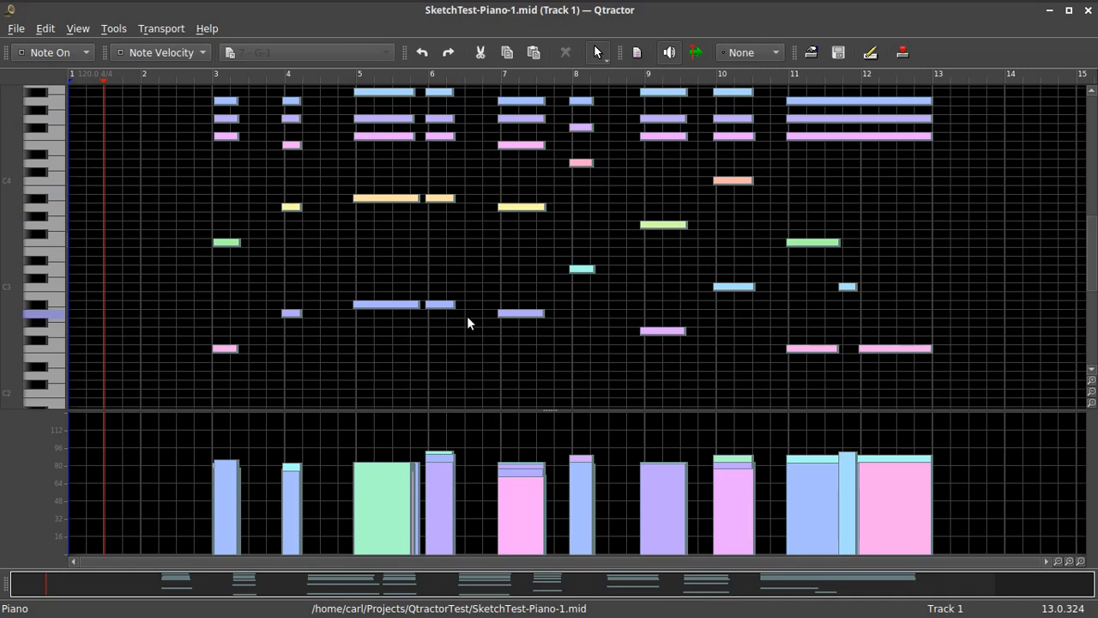
key("space")
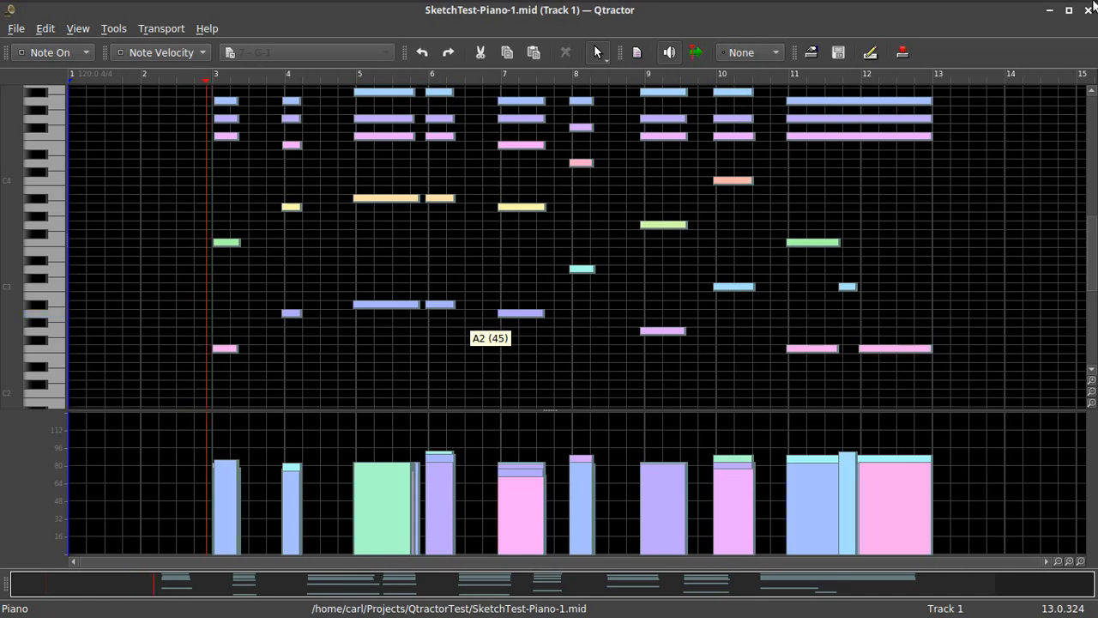
left_click(1047, 16)
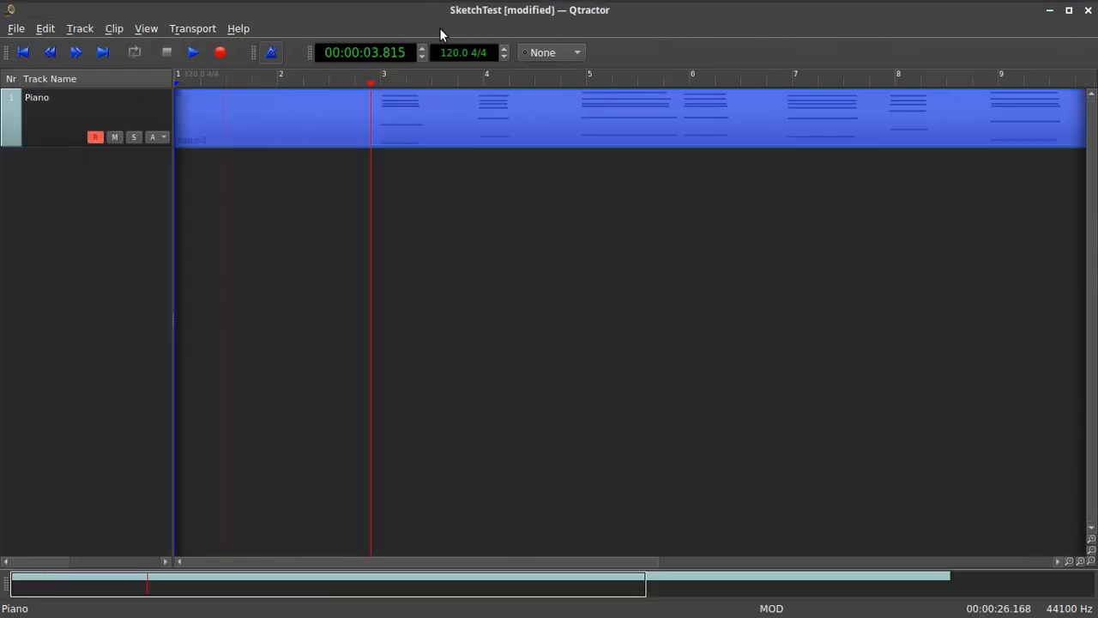
- Reopen the Piano clip in the MIDI editor, play the take through to about bar 8, and close the editor
mouse_move(49, 8)
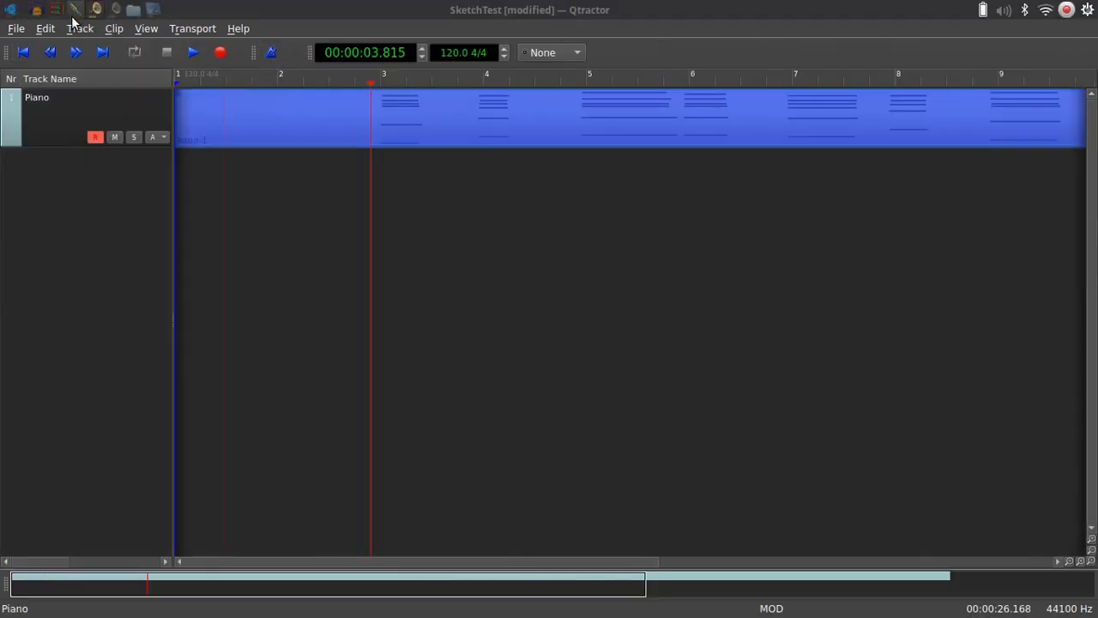
double_click(249, 121)
key("space")
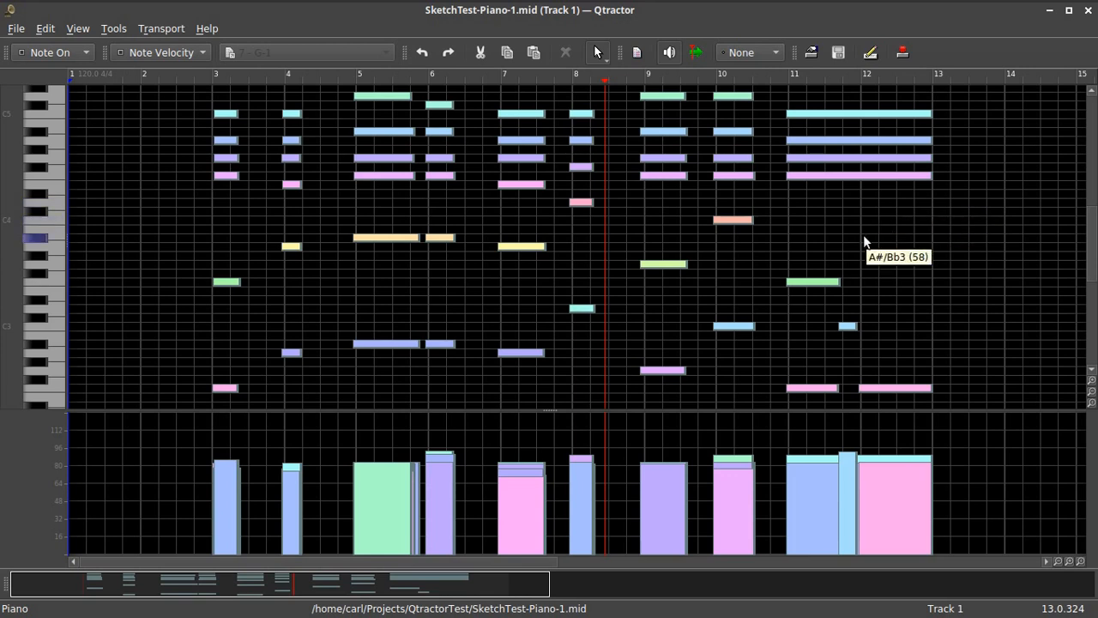
left_click(1088, 11)
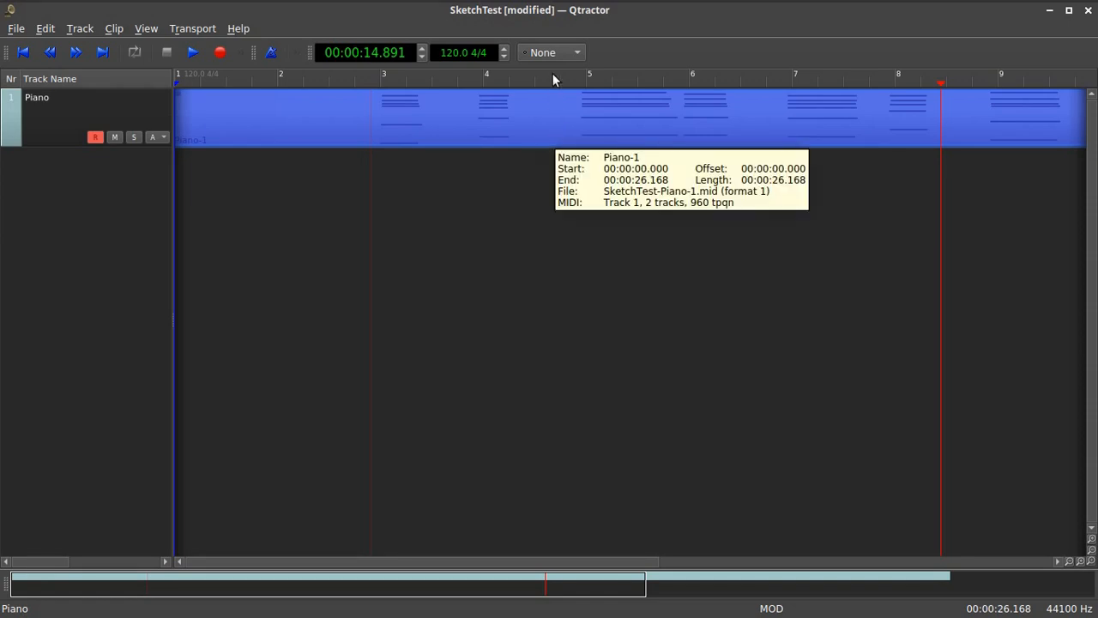
mouse_move(566, 153)
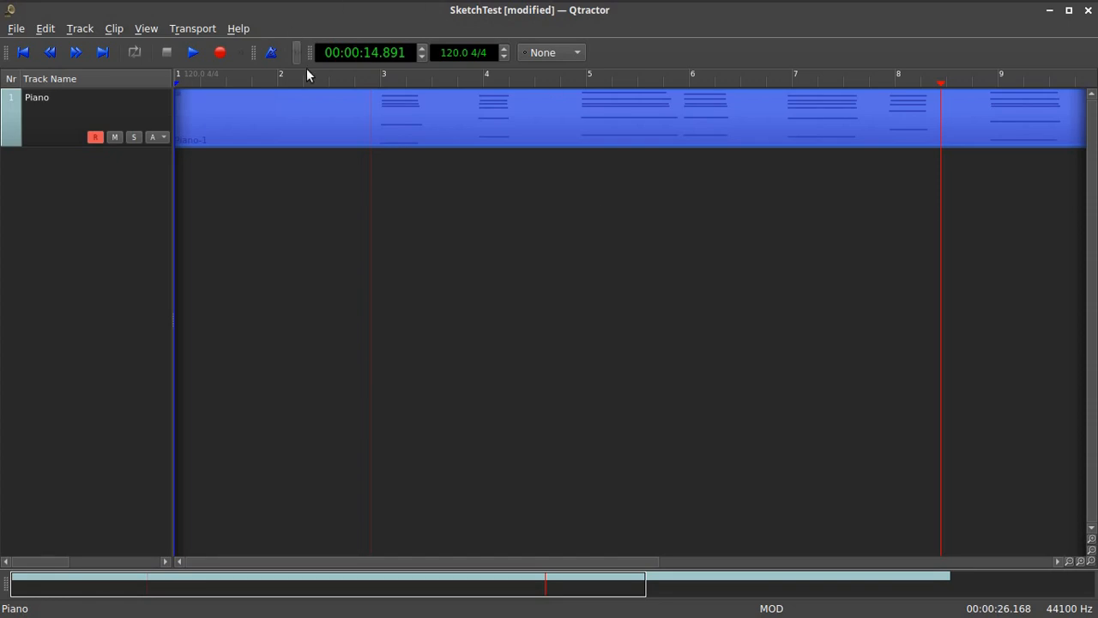
- Disarm the Piano track so it no longer records
left_click_drag(598, 561, 592, 514)
left_click(1070, 561)
left_click(1070, 561)
left_click(1070, 561)
left_click(1070, 561)
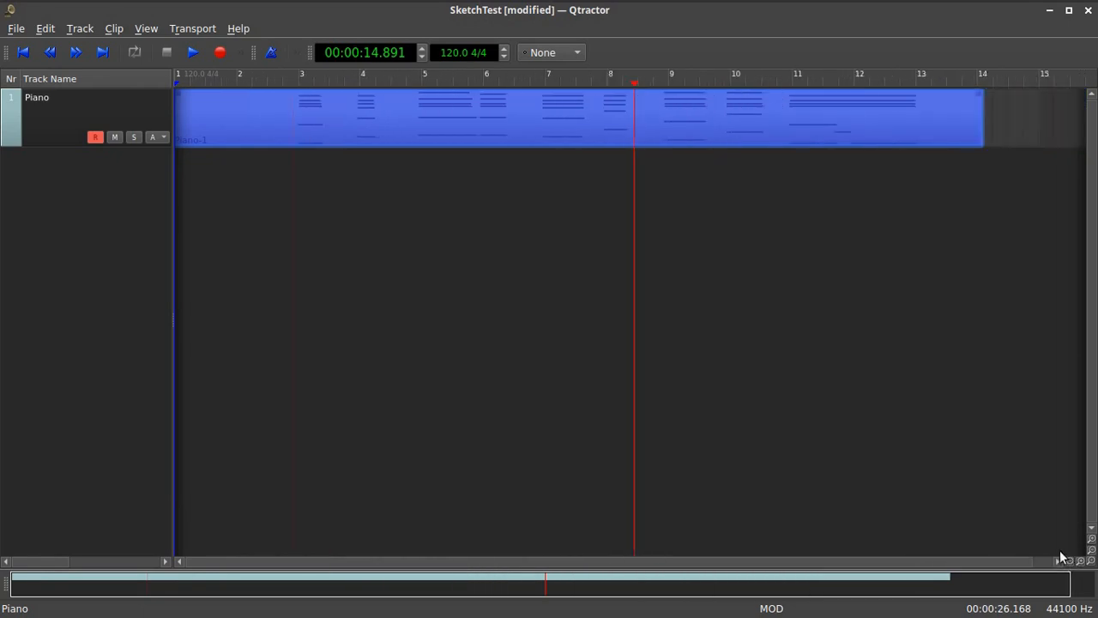
left_click(96, 137)
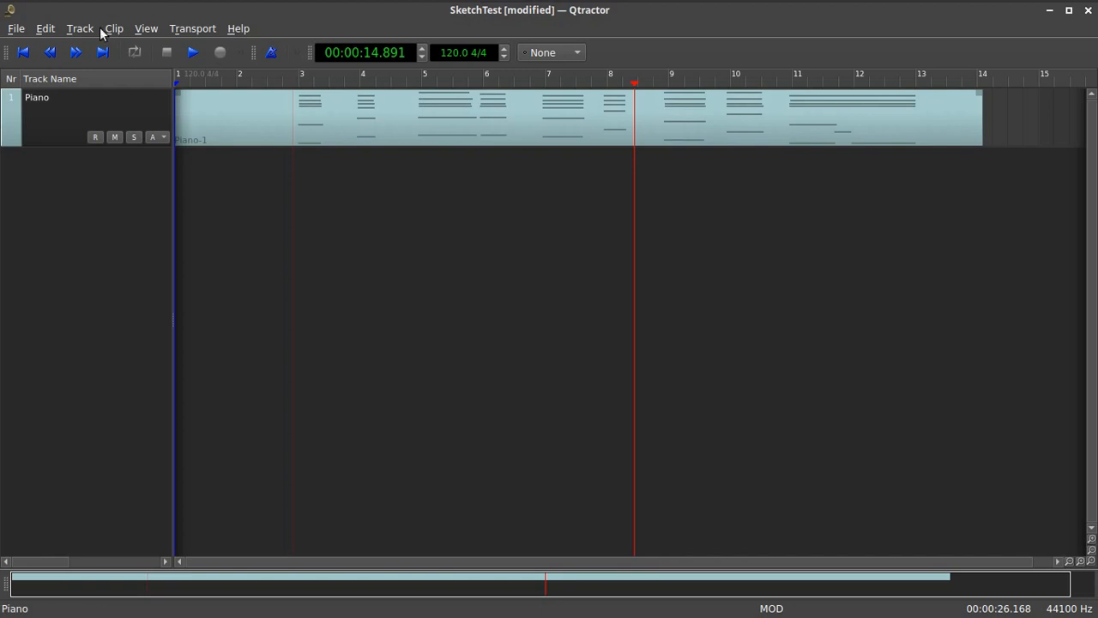
- Add an audio track named Mixdown with Master as both its input and output
left_click(79, 28)
left_click(89, 52)
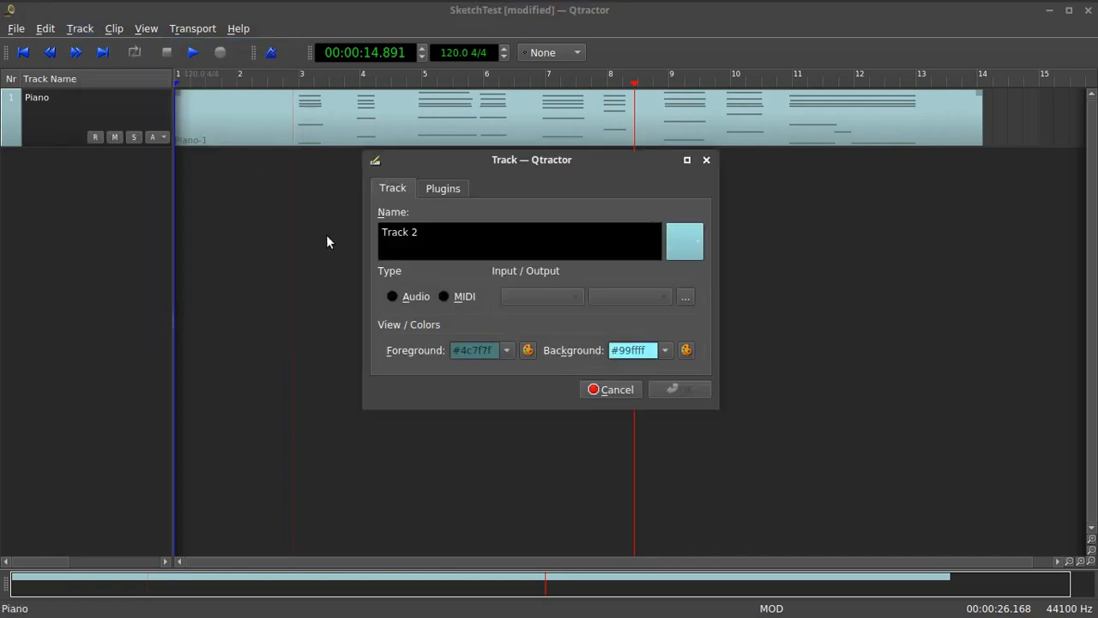
left_click(444, 296)
left_click(393, 297)
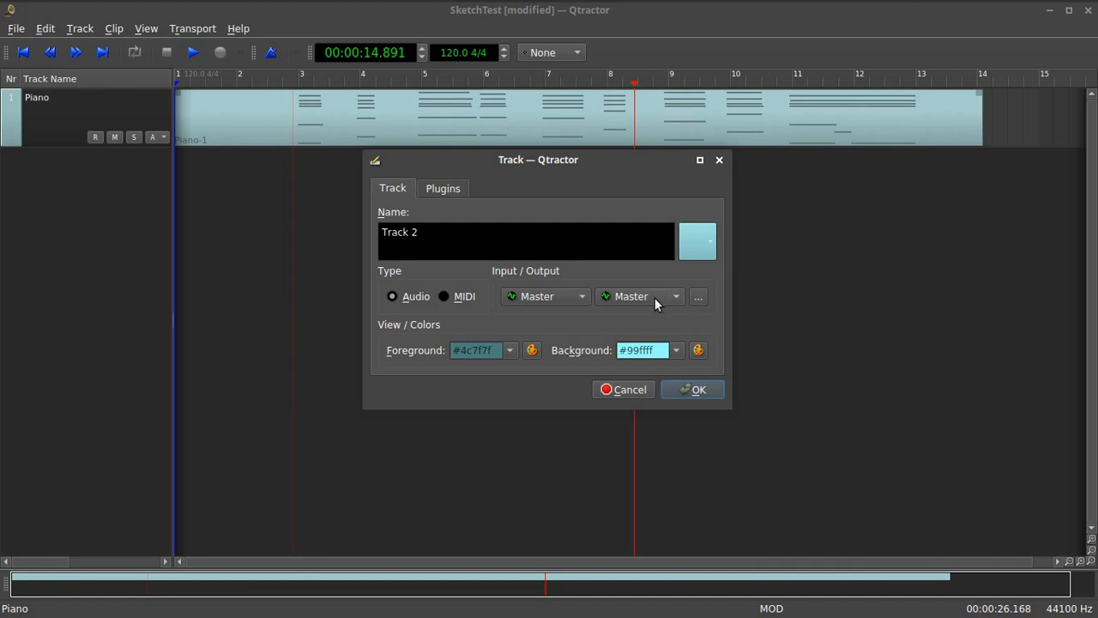
triple_click(538, 245)
type("Mixdown")
left_click(697, 391)
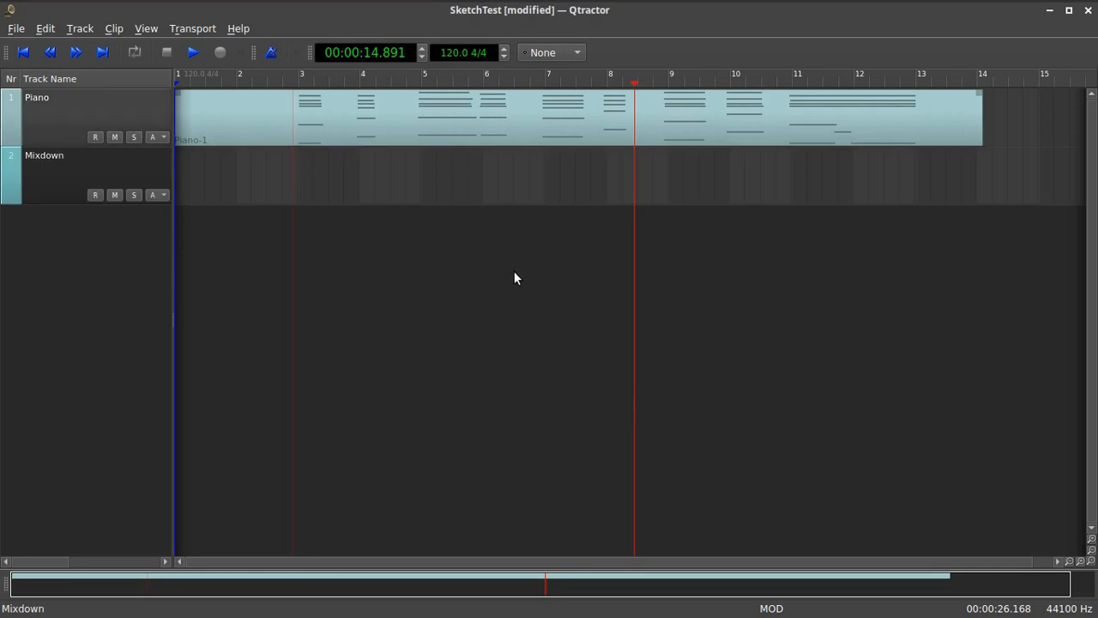
- Set the Mixdown track's gain to -70.0 dB in the mixer and arm the track for recording
key("F9")
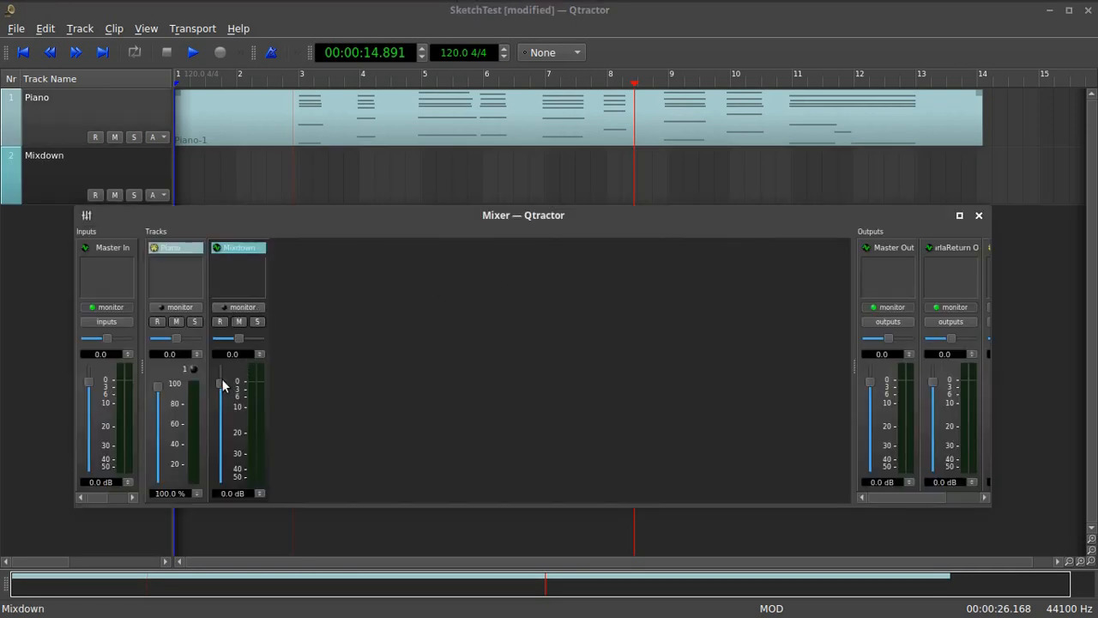
left_click_drag(220, 386, 213, 499)
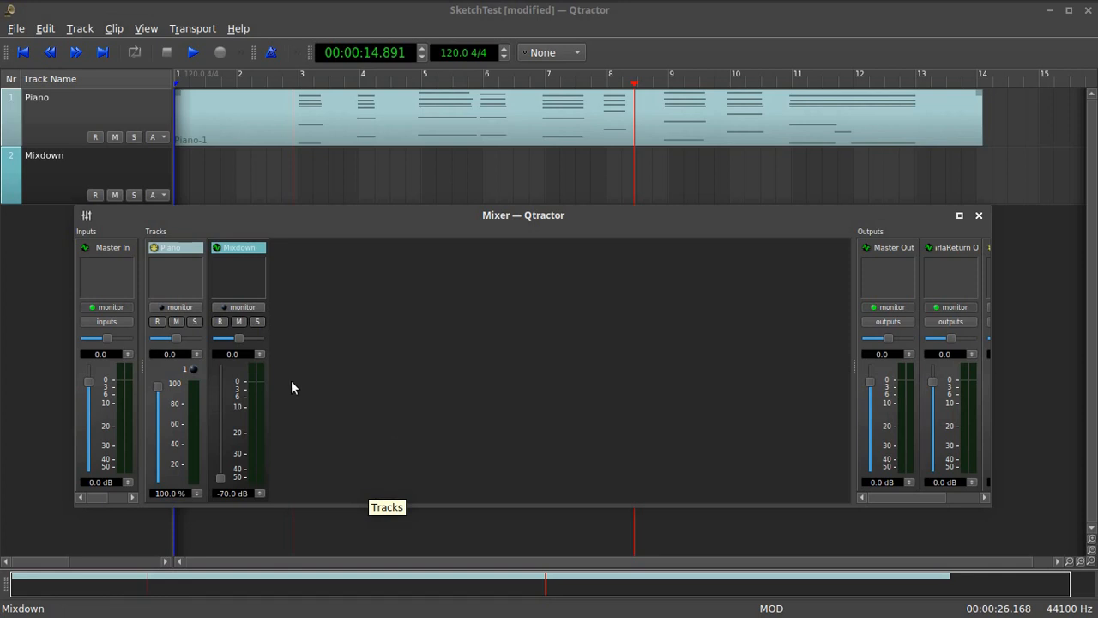
left_click(221, 322)
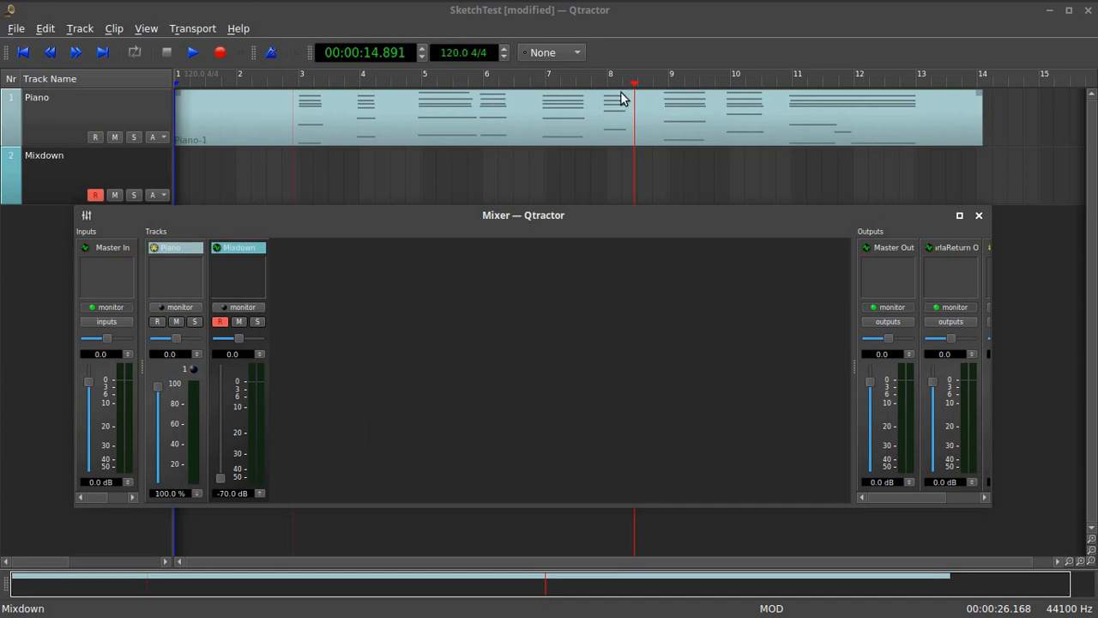
- Record the piano playback onto the Mixdown track from the session start for about 28 seconds
left_click_drag(632, 91, 4, 182)
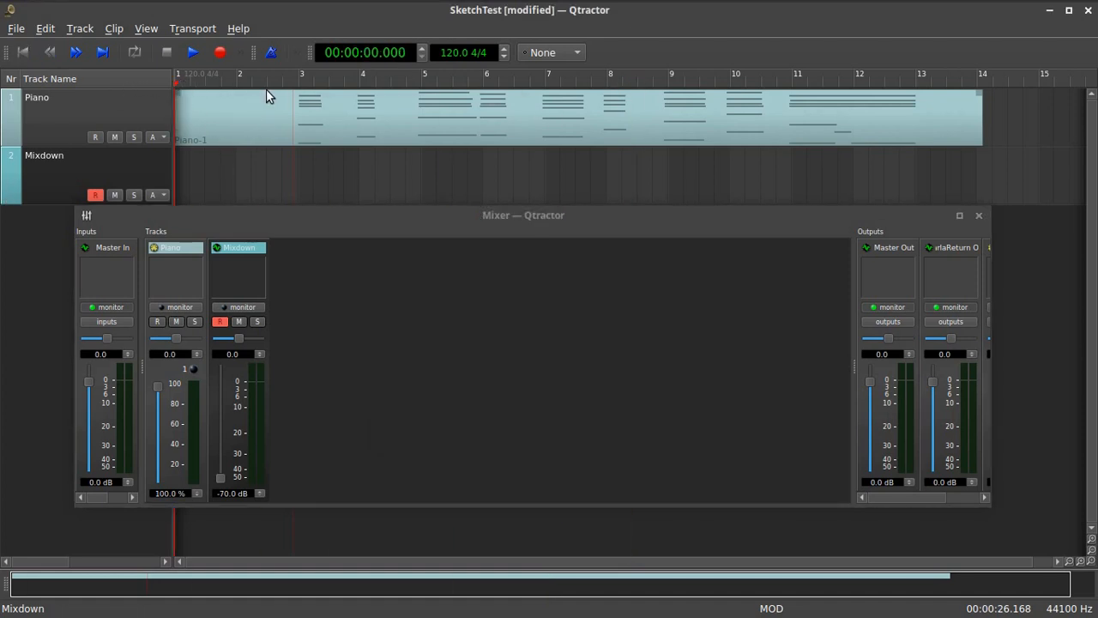
mouse_move(266, 89)
left_click(220, 53)
left_click(193, 52)
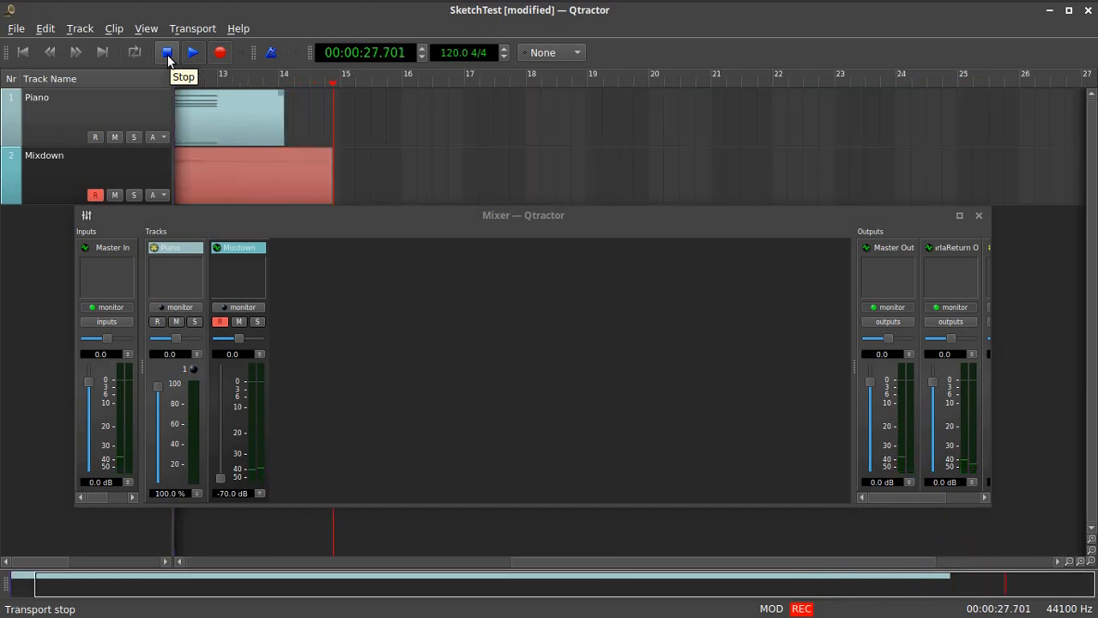
left_click(168, 53)
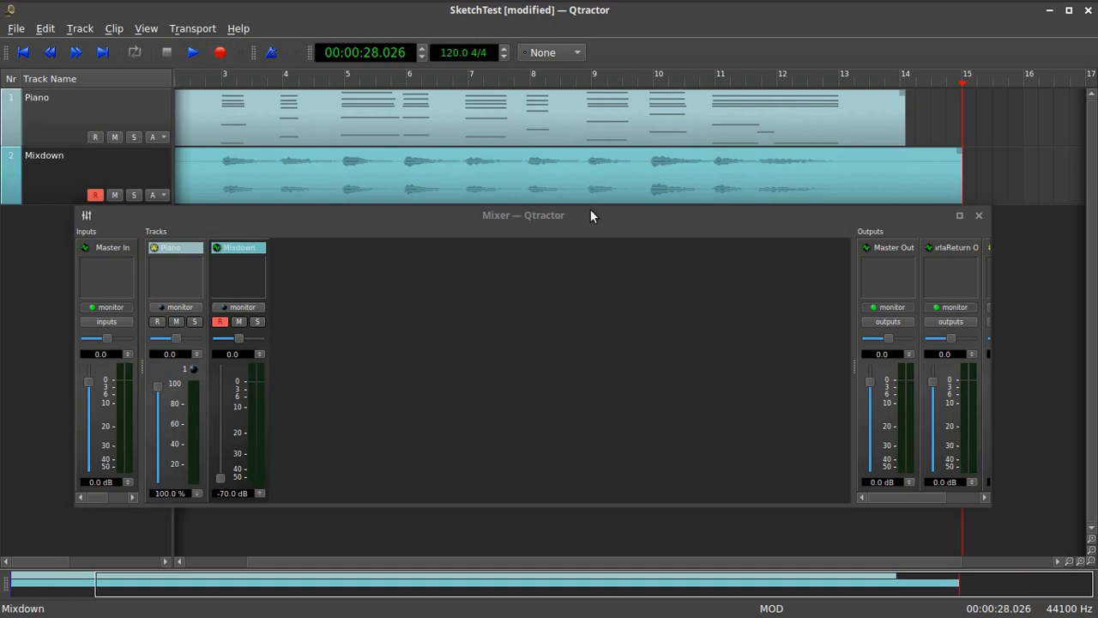
- Close the mixer and normalize the recorded Mixdown clip
left_click(564, 172)
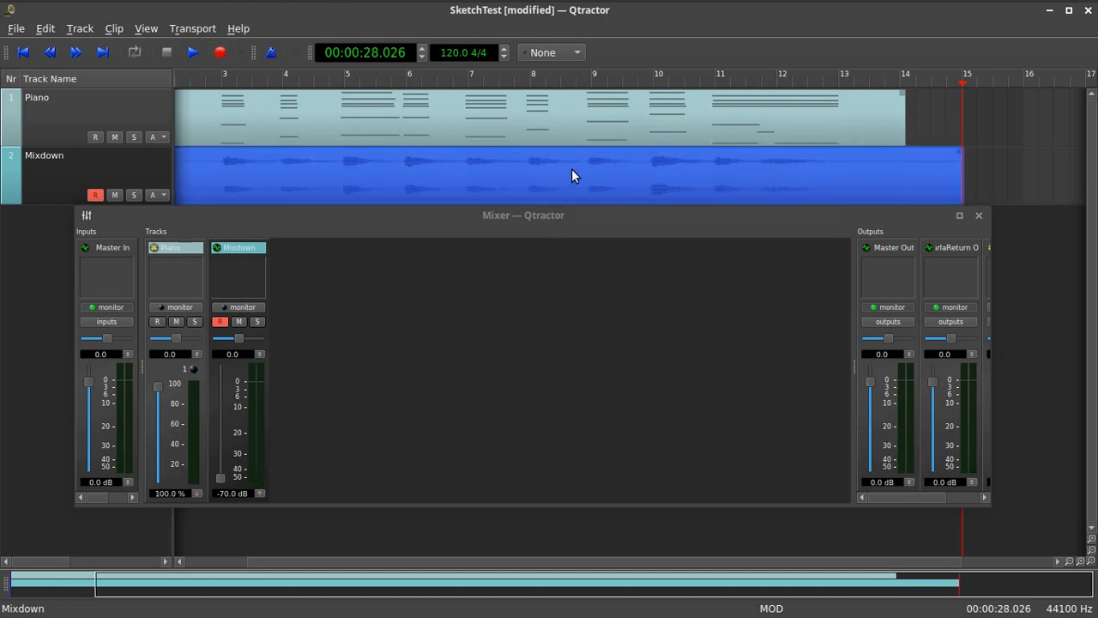
left_click_drag(583, 214, 590, 271)
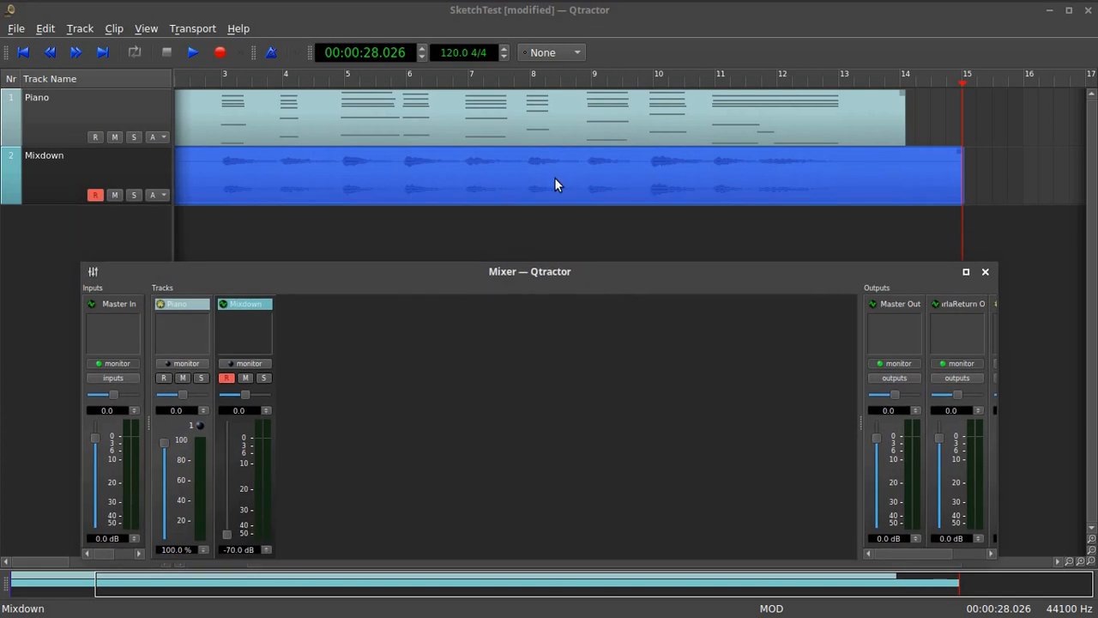
left_click(986, 272)
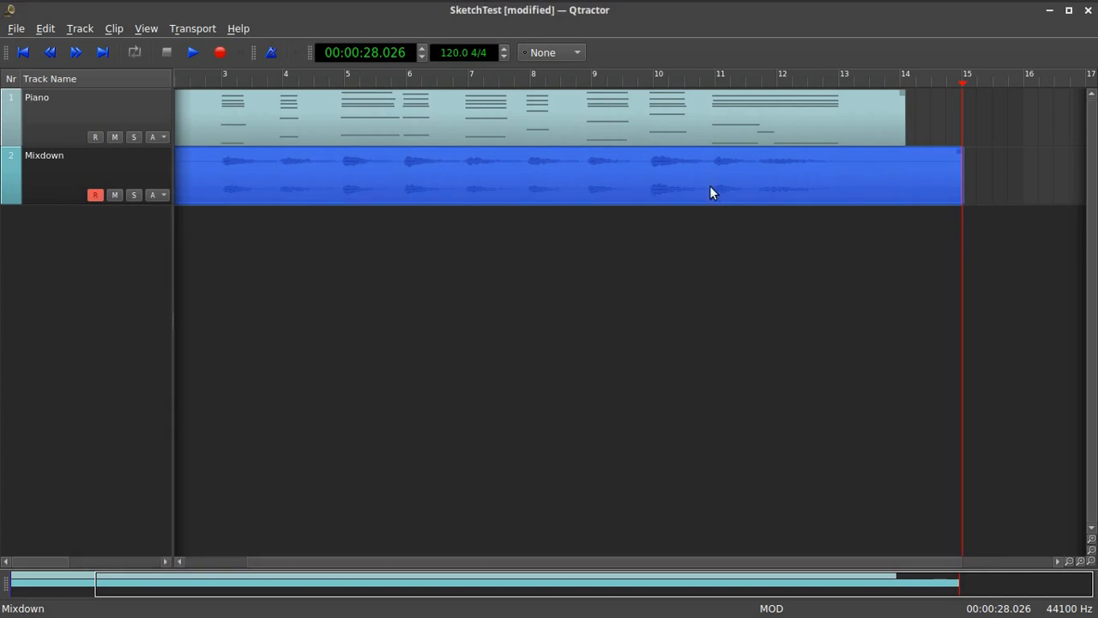
mouse_move(710, 185)
mouse_move(587, 185)
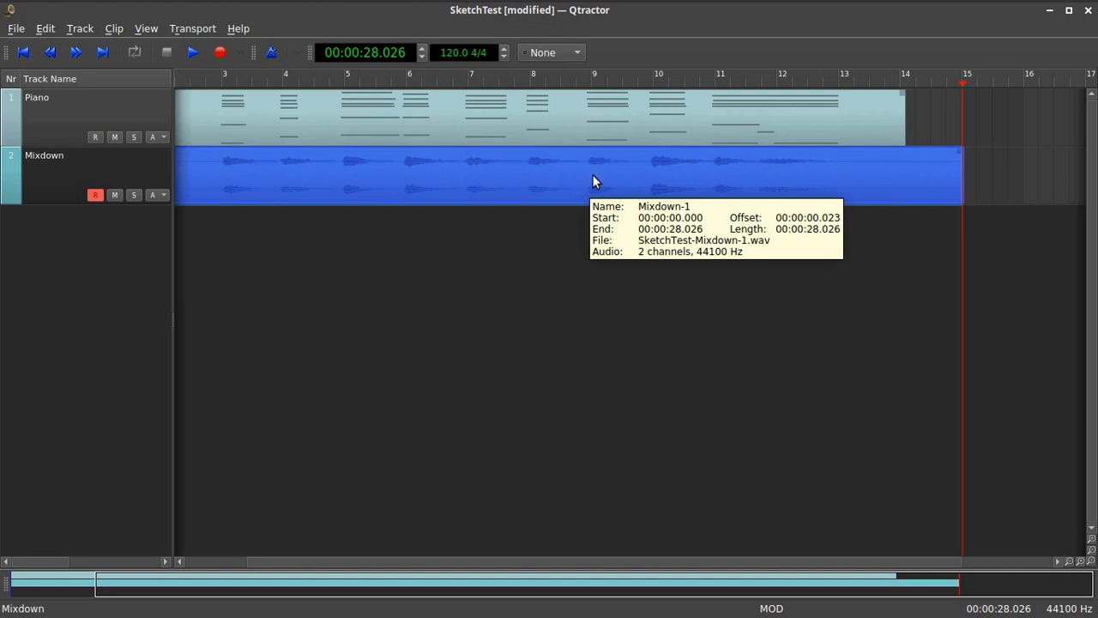
right_click(592, 177)
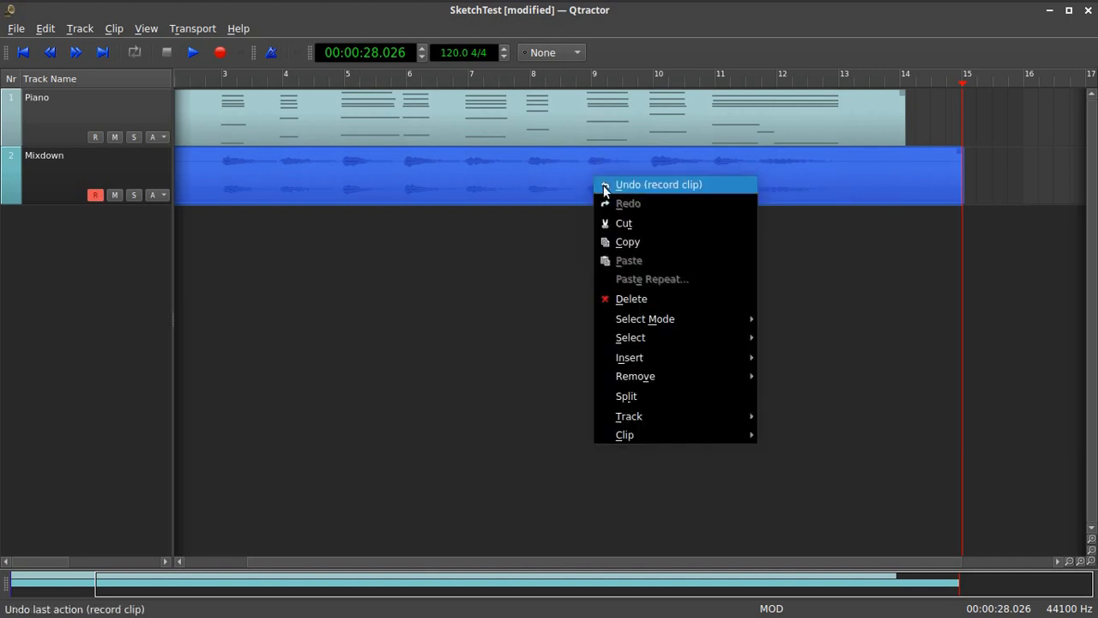
mouse_move(653, 443)
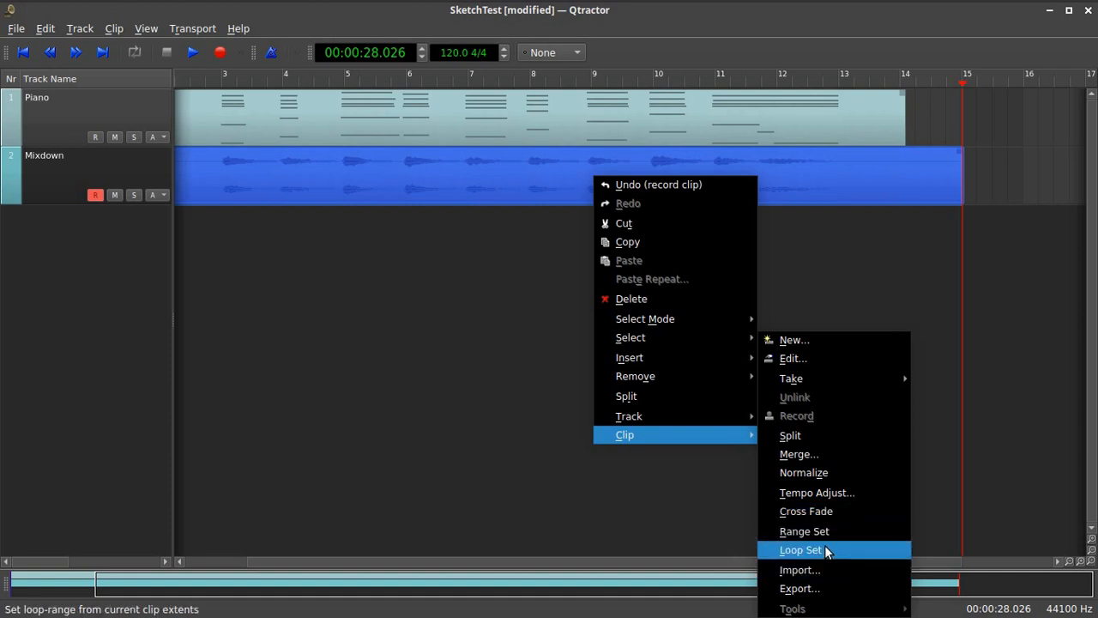
left_click(821, 472)
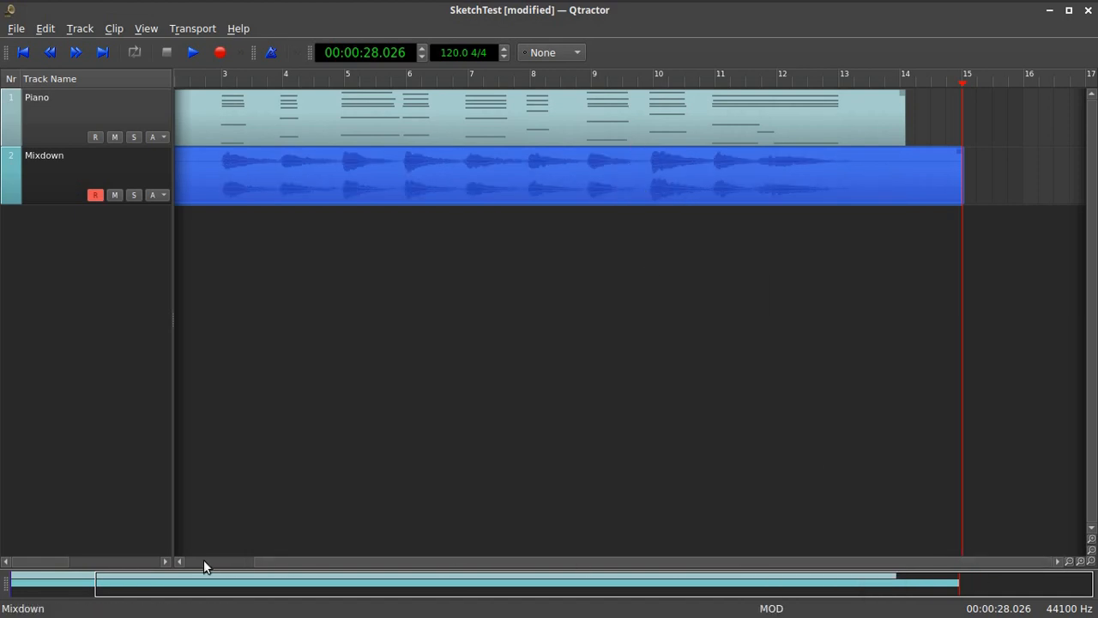
- Disarm and solo the Mixdown track, and raise its gain to about -4.1 dB in the mixer
left_click_drag(262, 561, 91, 416)
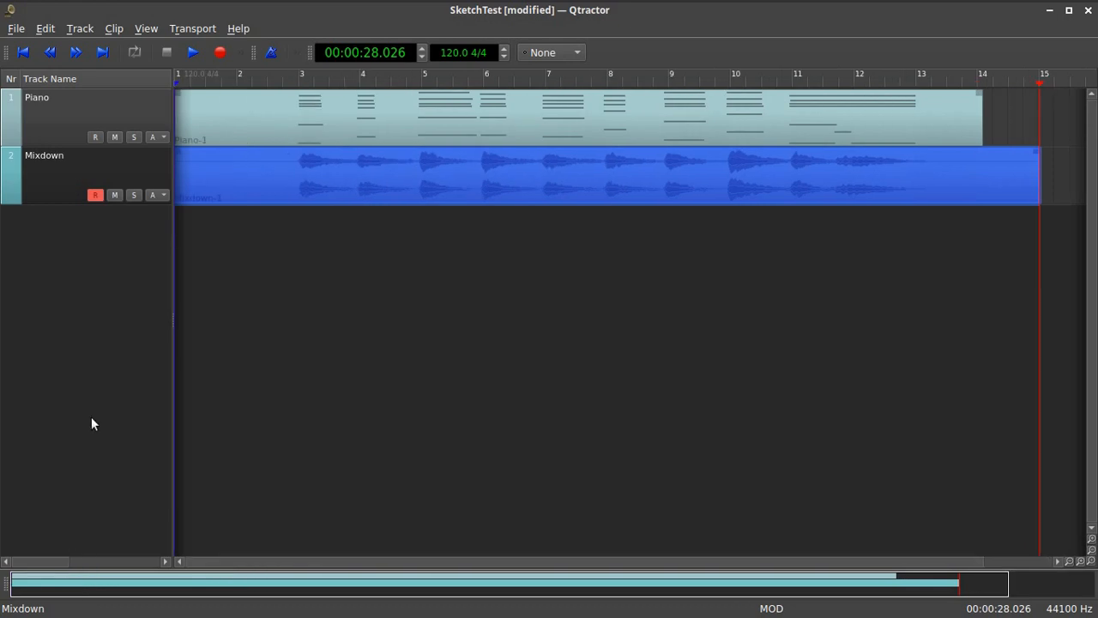
left_click(95, 195)
left_click(135, 195)
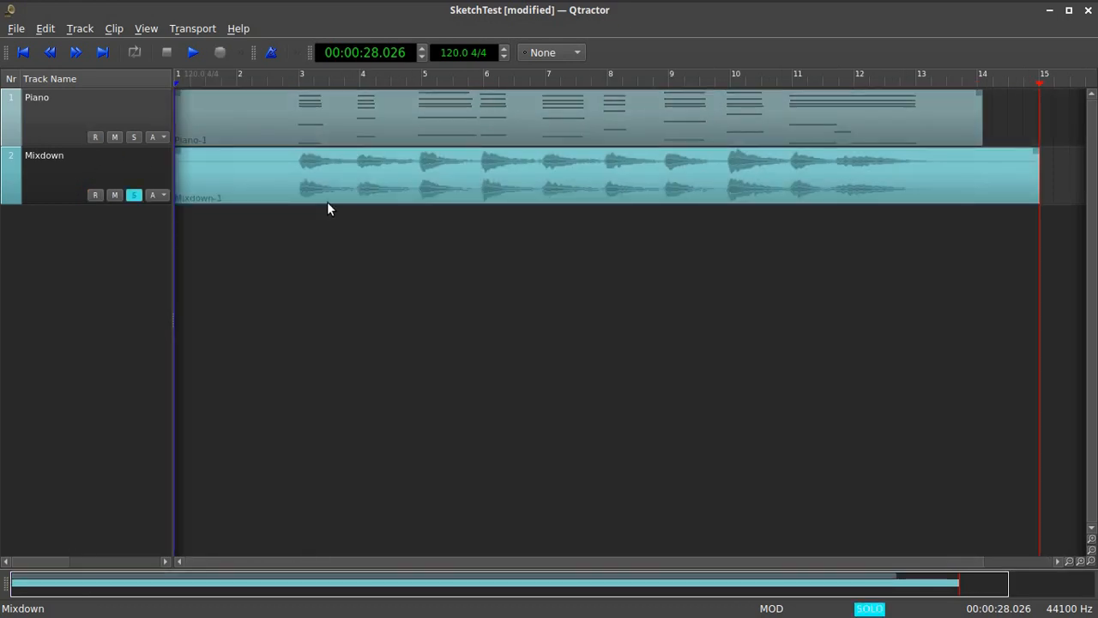
key("F9")
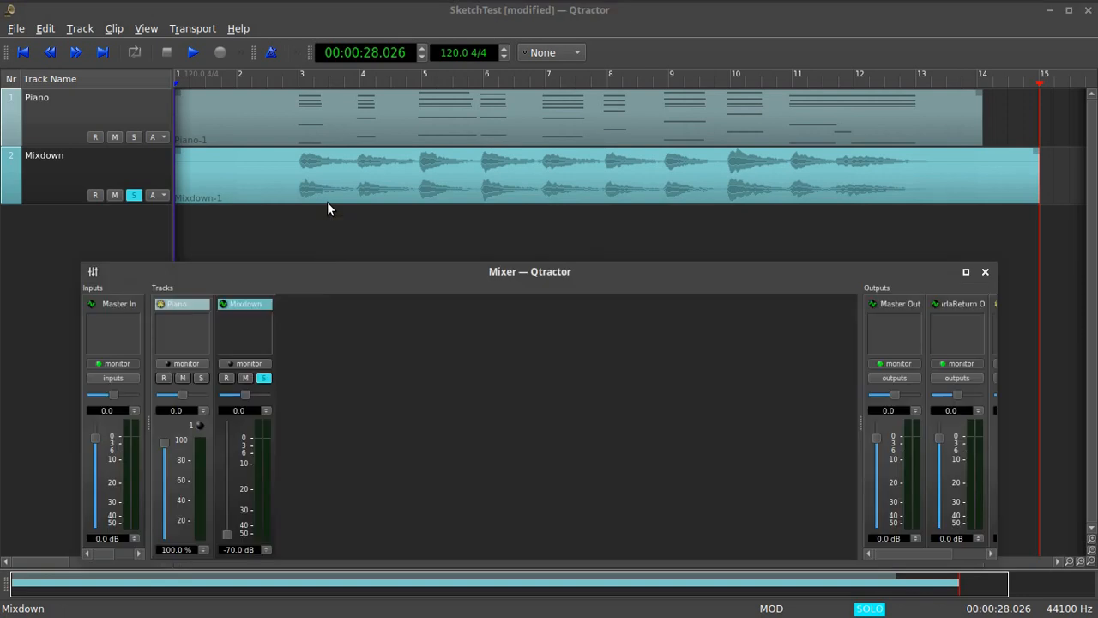
left_click_drag(227, 523, 233, 450)
- Play the soloed Mixdown track from the session start, marking a range around bar 2, and stop after about 10.7 seconds
left_click(23, 53)
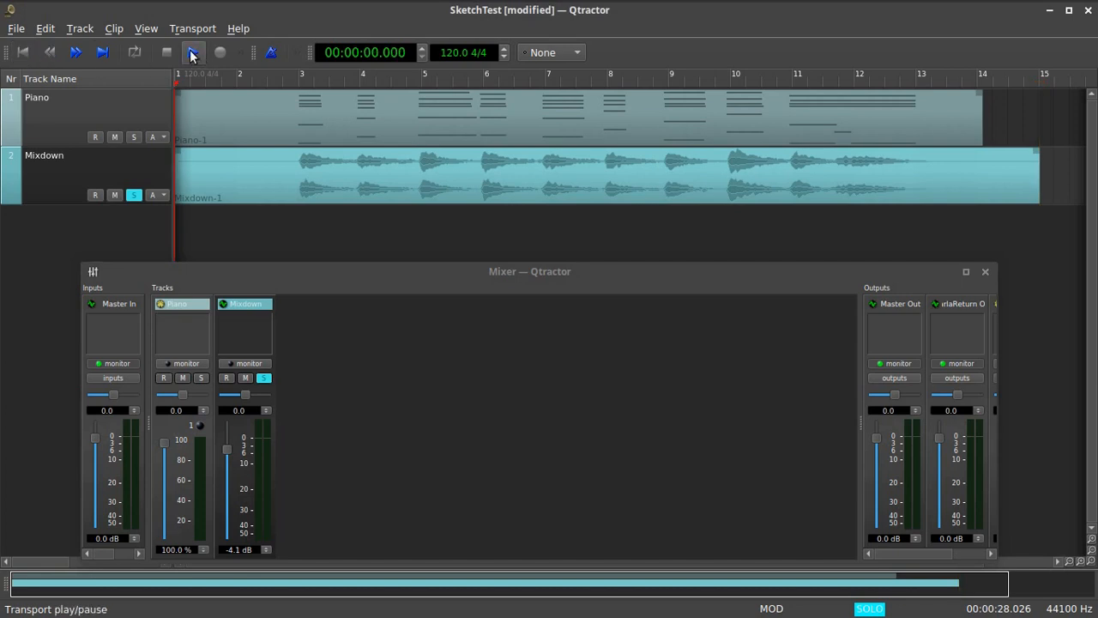
left_click(192, 55)
left_click_drag(215, 82, 282, 83)
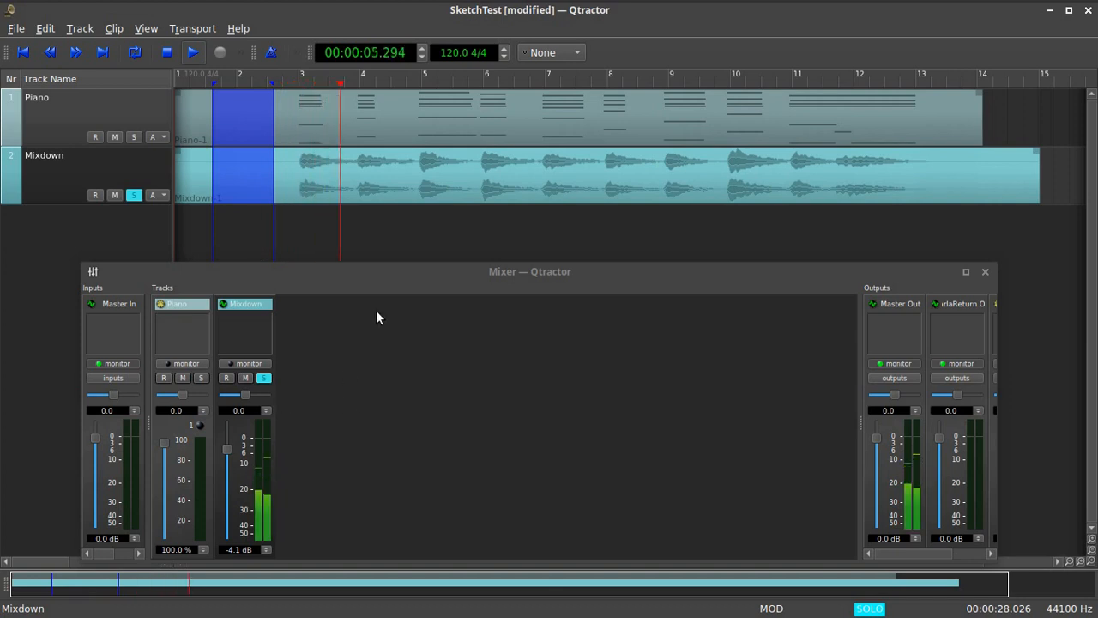
mouse_move(573, 184)
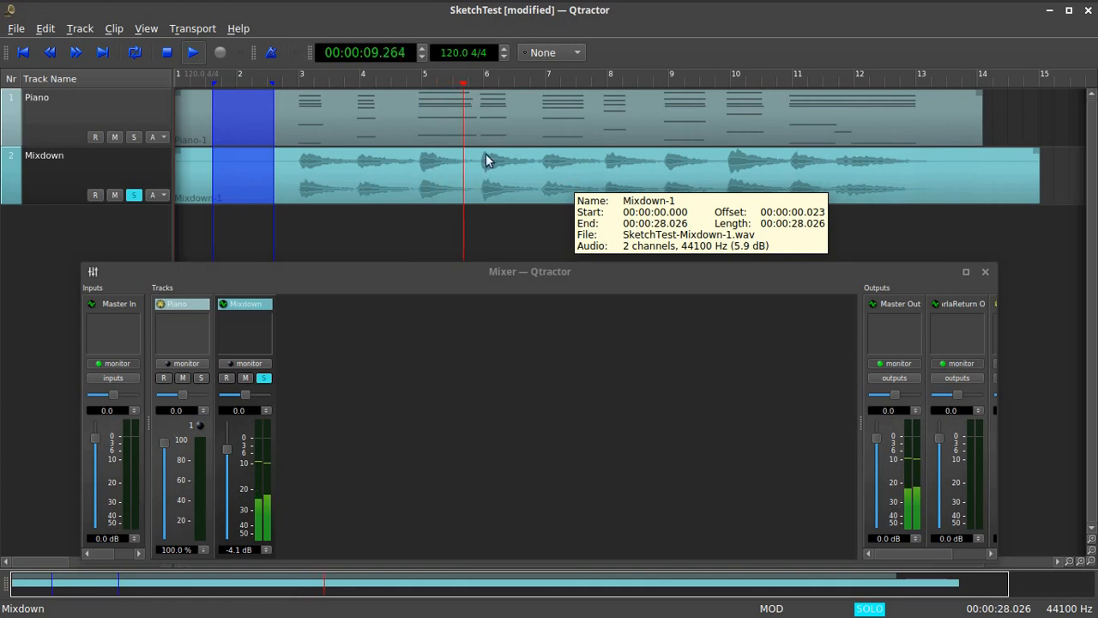
left_click(166, 53)
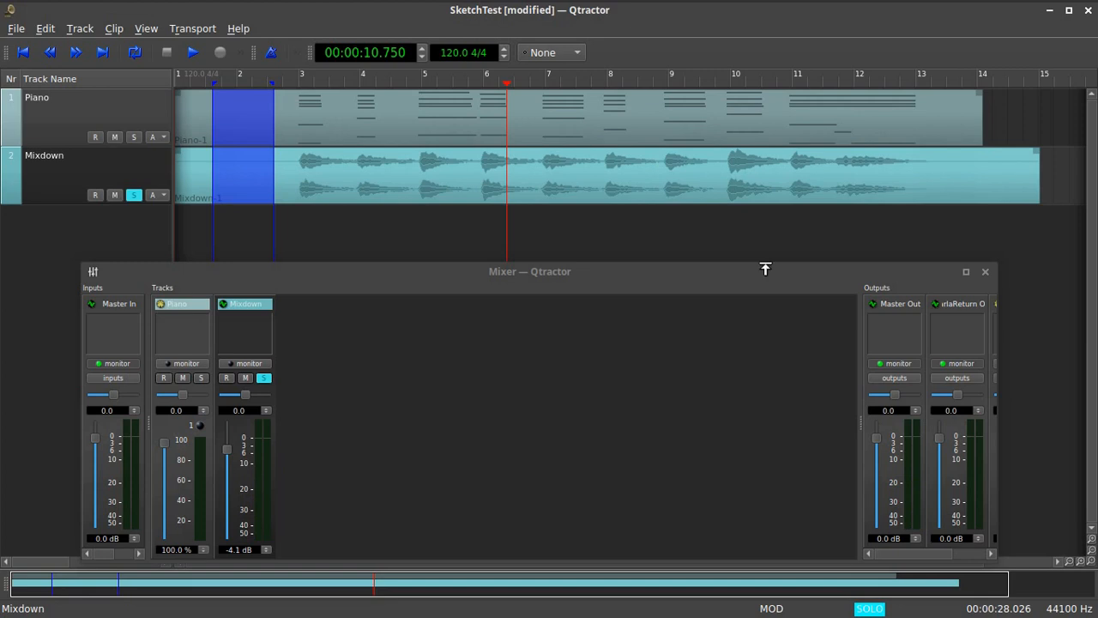
- Move the mixer window up and switch to Carla to view its plugin rack
left_click_drag(777, 268, 802, 230)
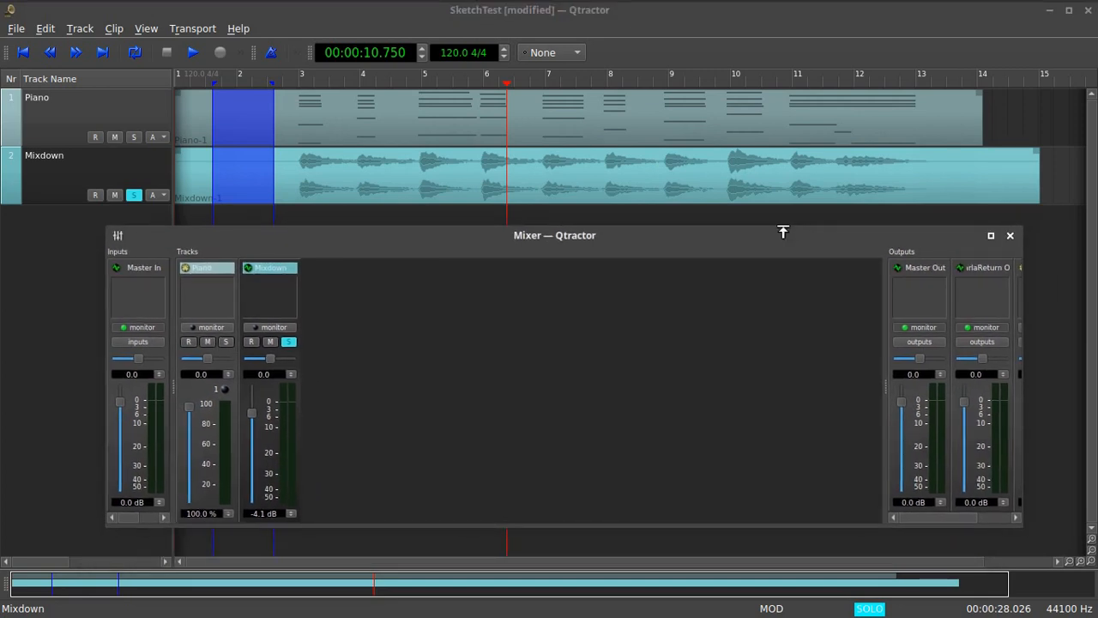
left_click(56, 10)
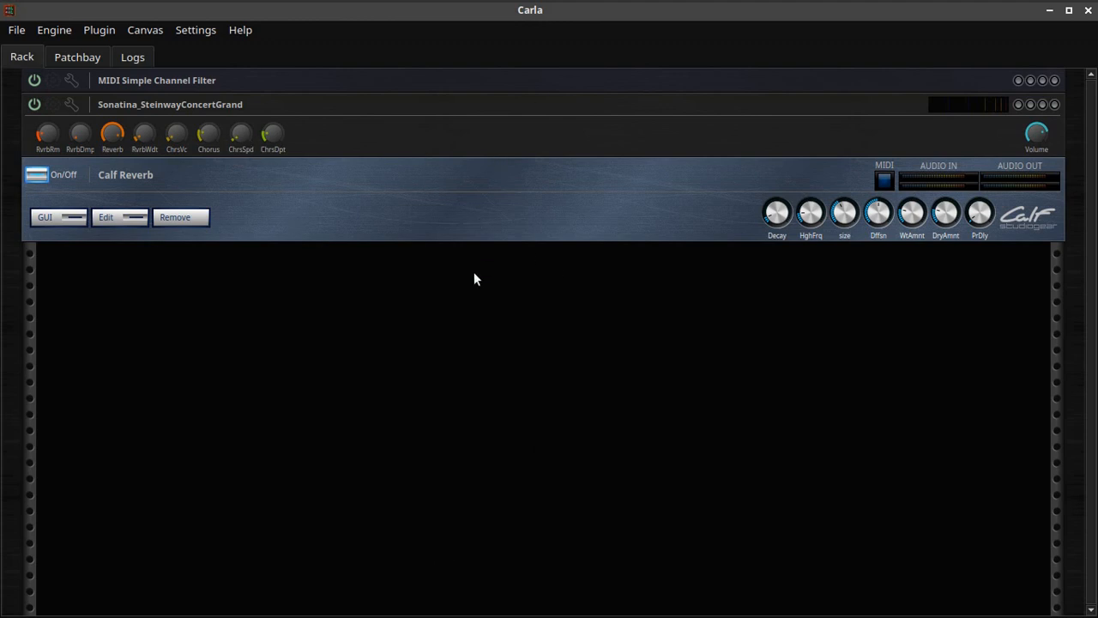
- Open the patchbay view and move the Midi Input node down, further below the MIDI Simple Channel Filter node
left_click(74, 57)
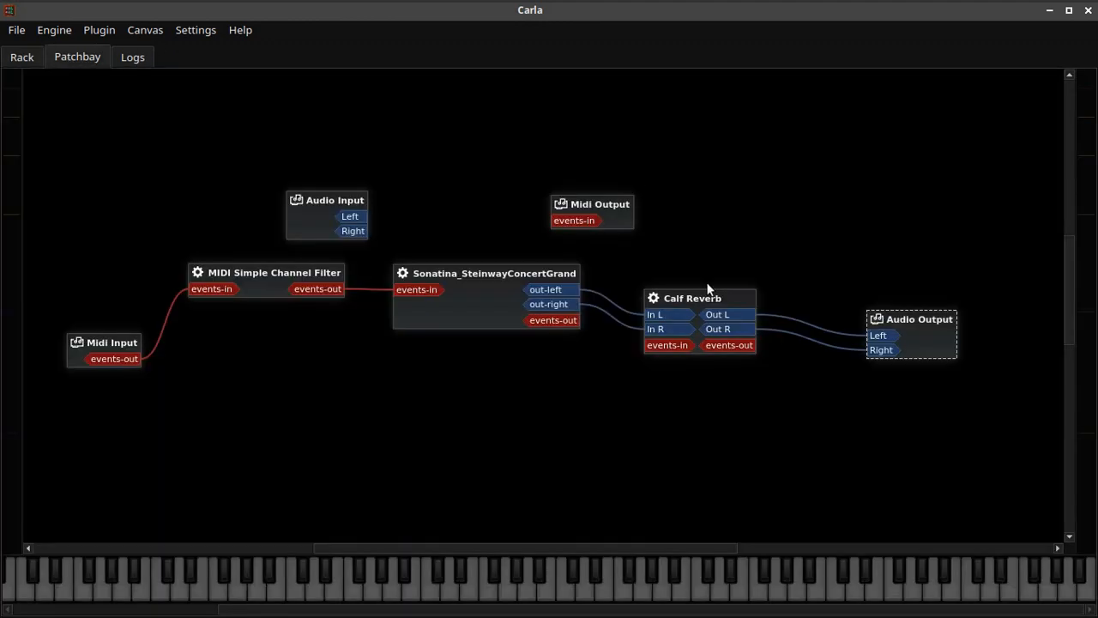
scroll(700, 294, "down", 3)
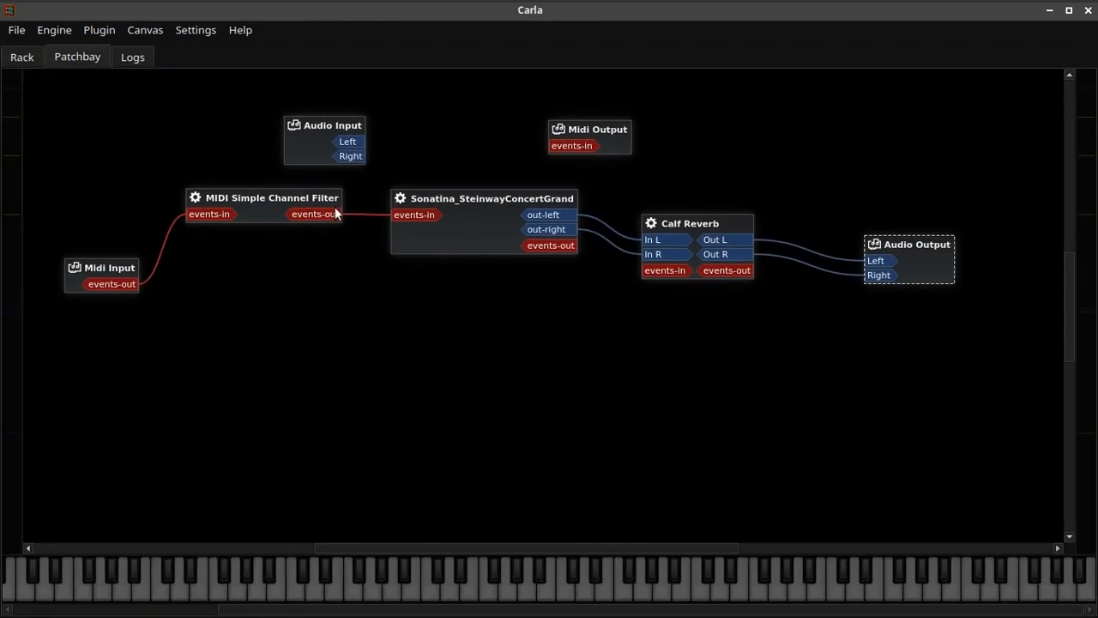
left_click_drag(94, 270, 63, 403)
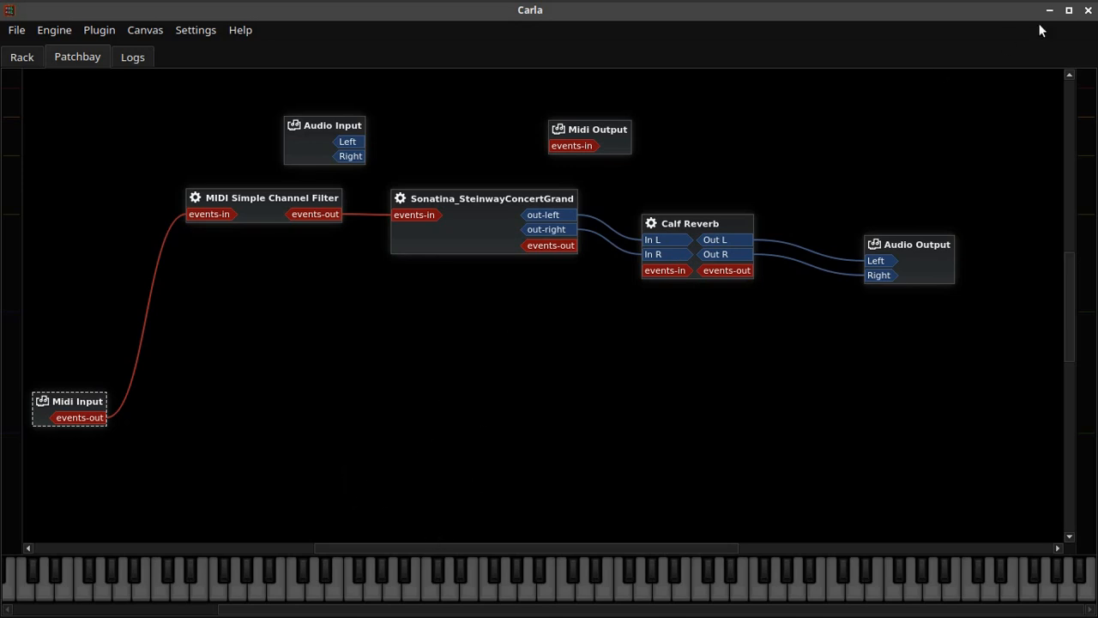
- Return to the plugin rack, rename the MIDI Simple Channel Filter plugin to MIDI 1, and collapse its rack entry
left_click(30, 55)
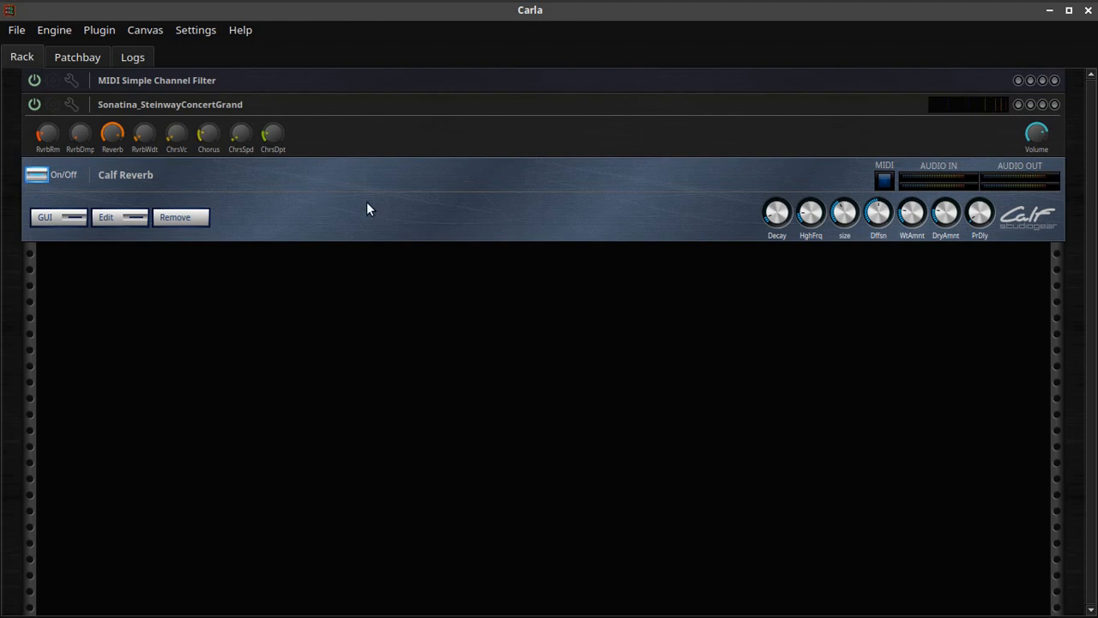
left_click(101, 219)
double_click(197, 80)
right_click(202, 82)
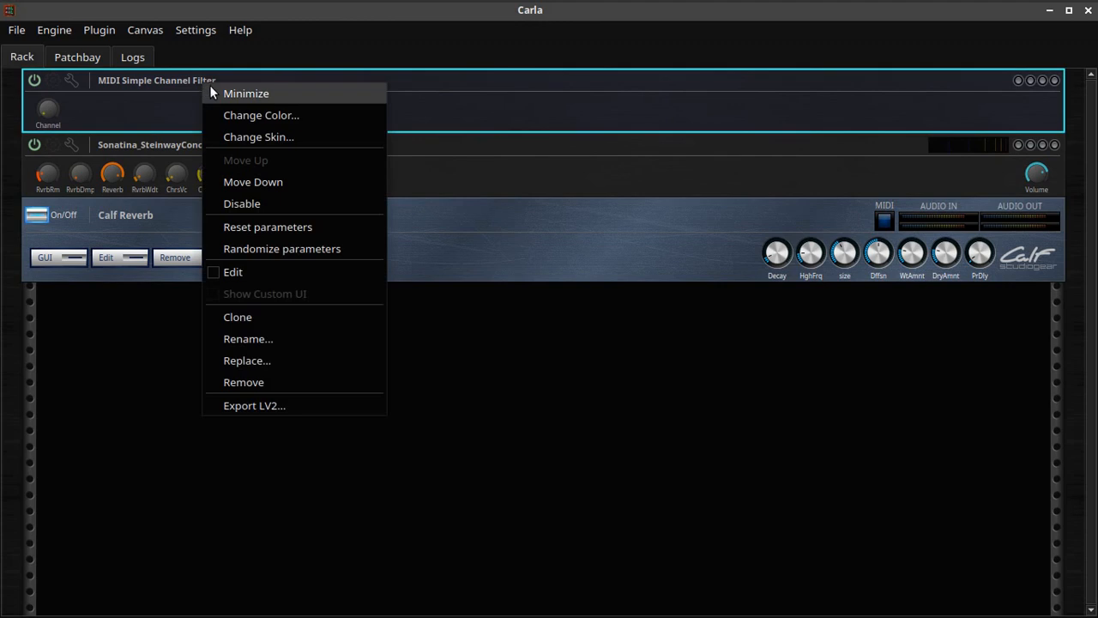
left_click(271, 338)
left_click(618, 319)
key("BackSpace")
key("BackSpace")
key("BackSpace")
key("BackSpace")
key("BackSpace")
key("BackSpace")
key("BackSpace")
key("BackSpace")
key("BackSpace")
key("BackSpace")
key("BackSpace")
key("BackSpace")
key("BackSpace")
key("BackSpace")
key("BackSpace")
key("BackSpace")
key("BackSpace")
key("BackSpace")
key("BackSpace")
key("BackSpace")
key("BackSpace")
type("1")
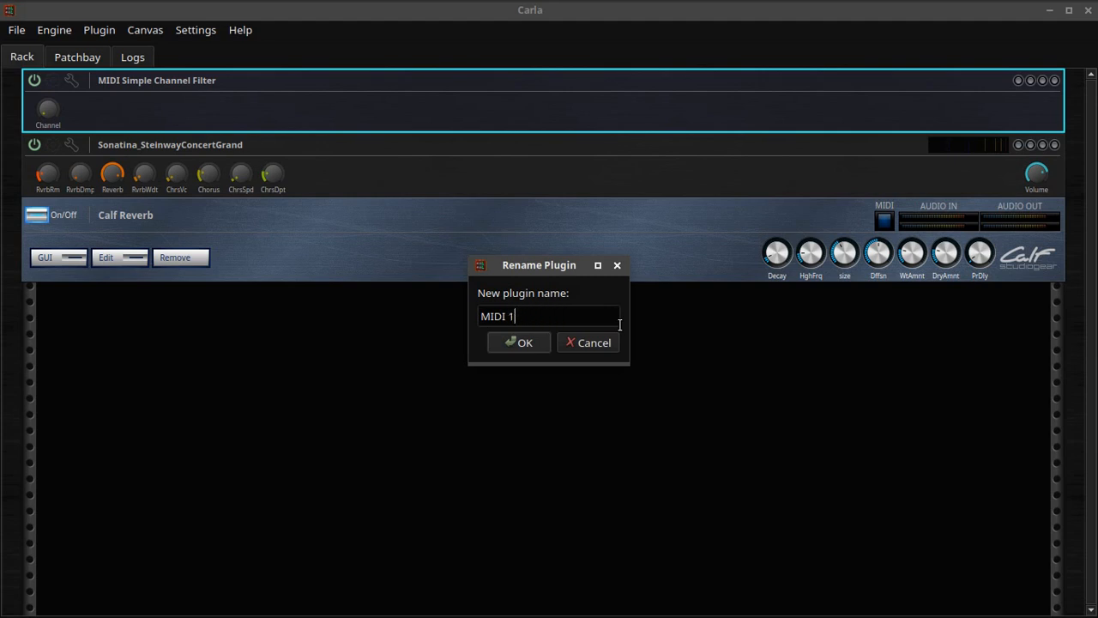
left_click(547, 342)
double_click(137, 79)
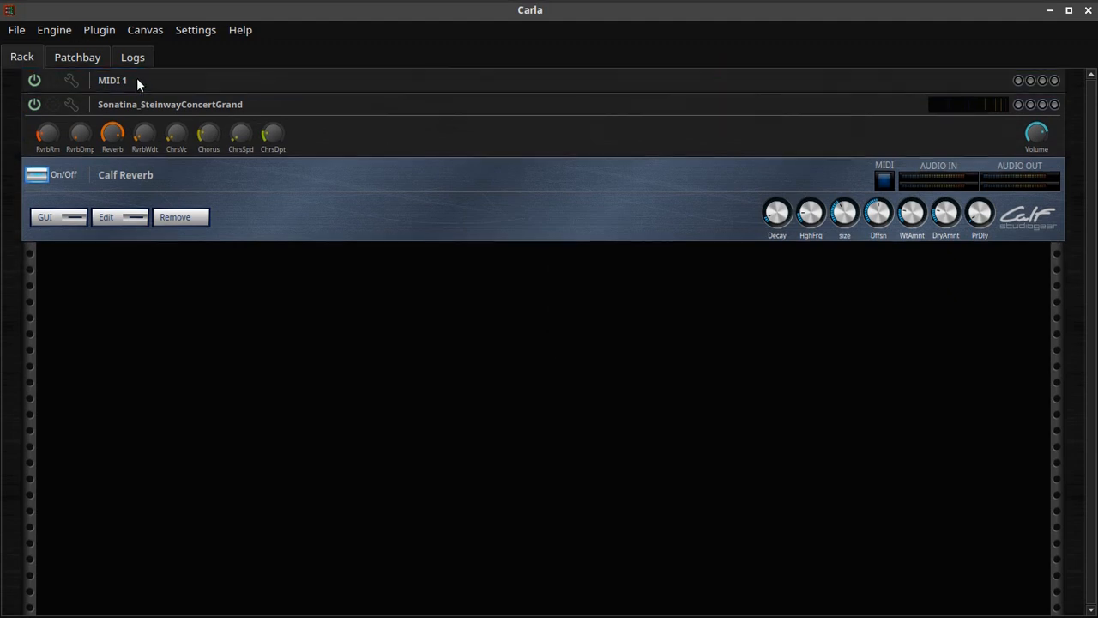
- Inspect the channel parameter in the MIDI 1 plugin's settings and close the settings window
left_click(72, 80)
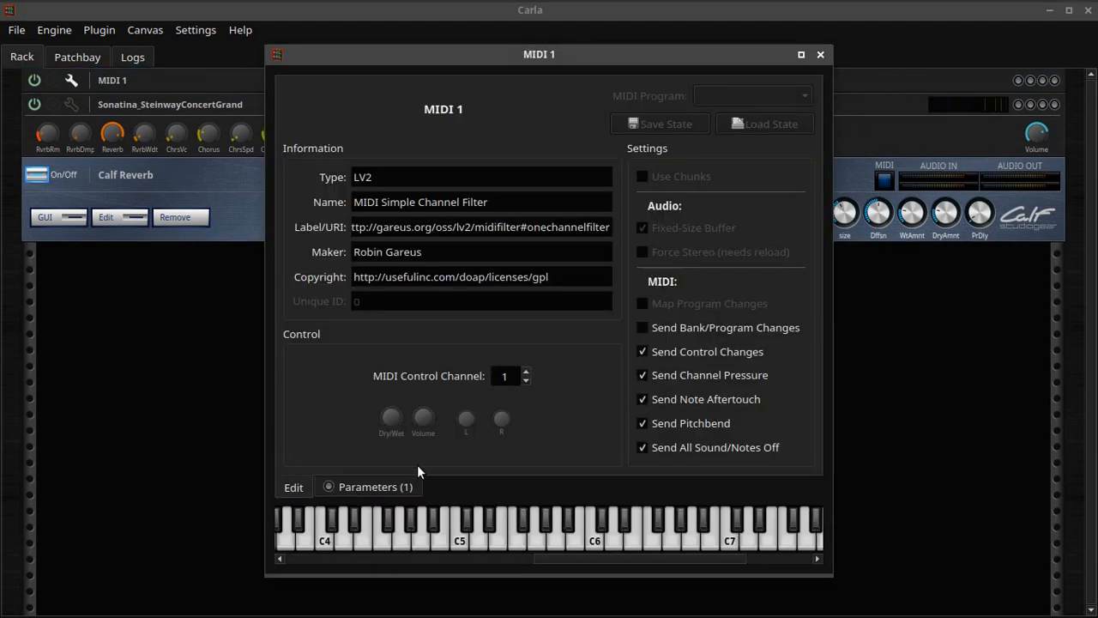
left_click(397, 489)
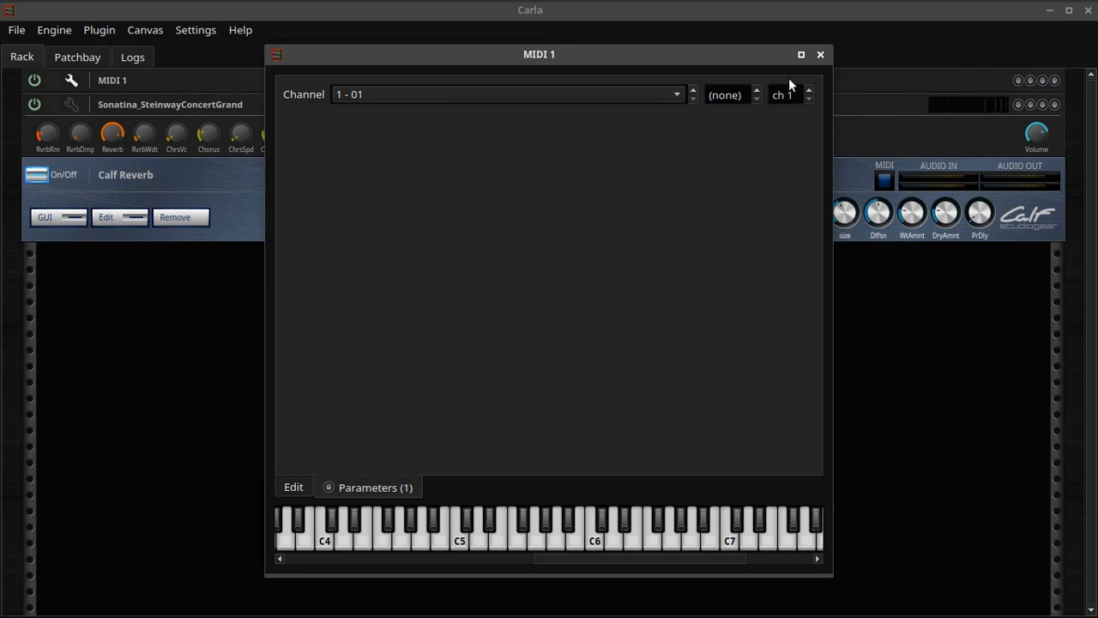
left_click(820, 54)
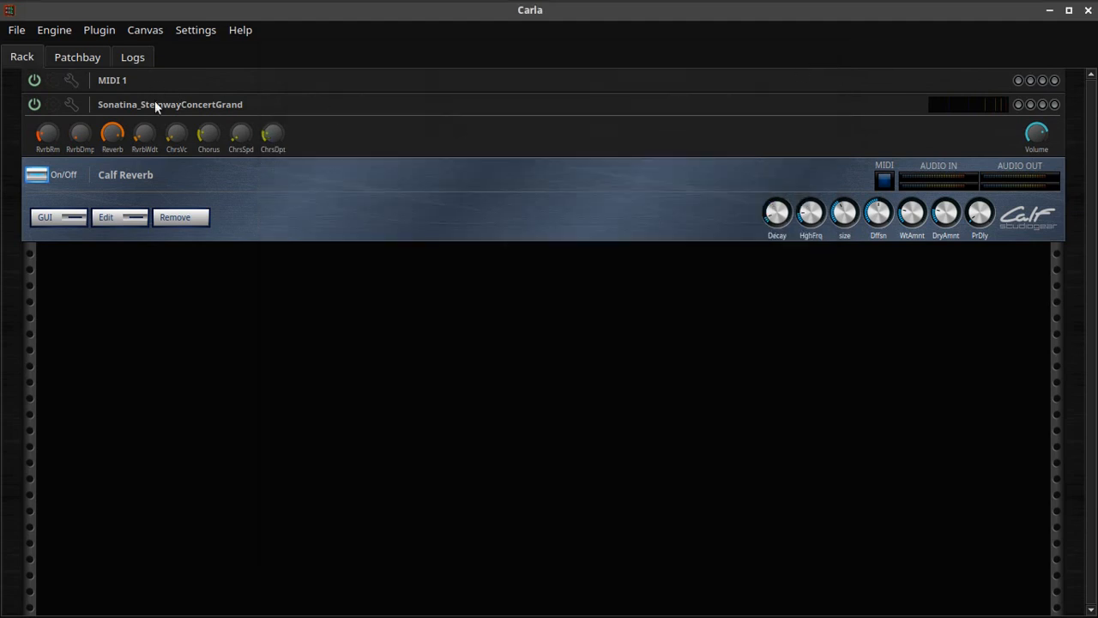